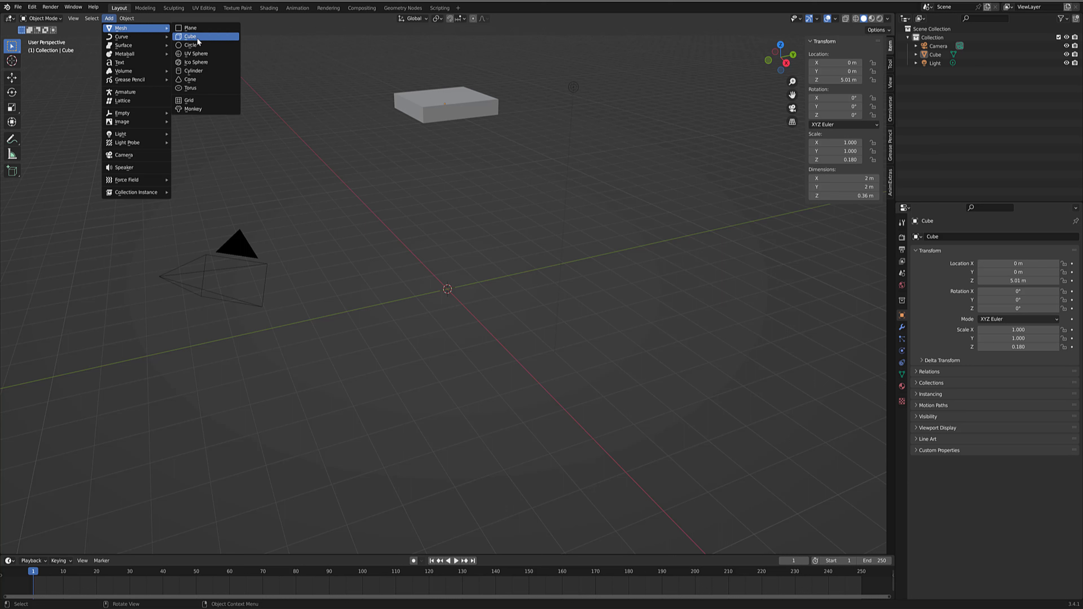
- Add a cylinder mesh and raise it to about 2.73 m on Z, beneath the flat block
click(202, 71)
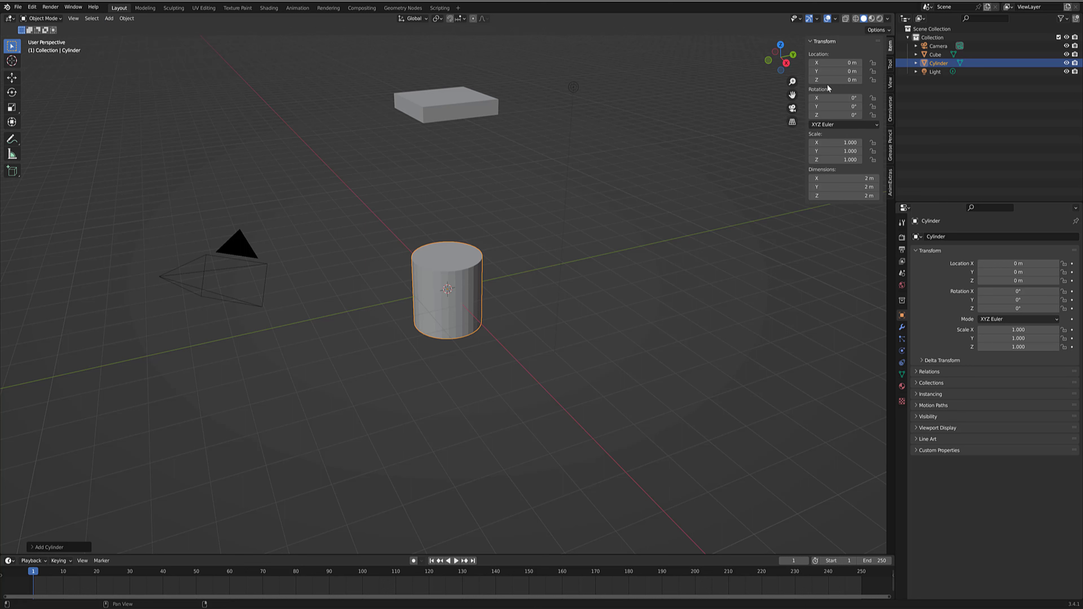
mouse_move(827, 80)
mouse_down()
mouse_move(855, 80)
mouse_move(814, 76)
mouse_up()
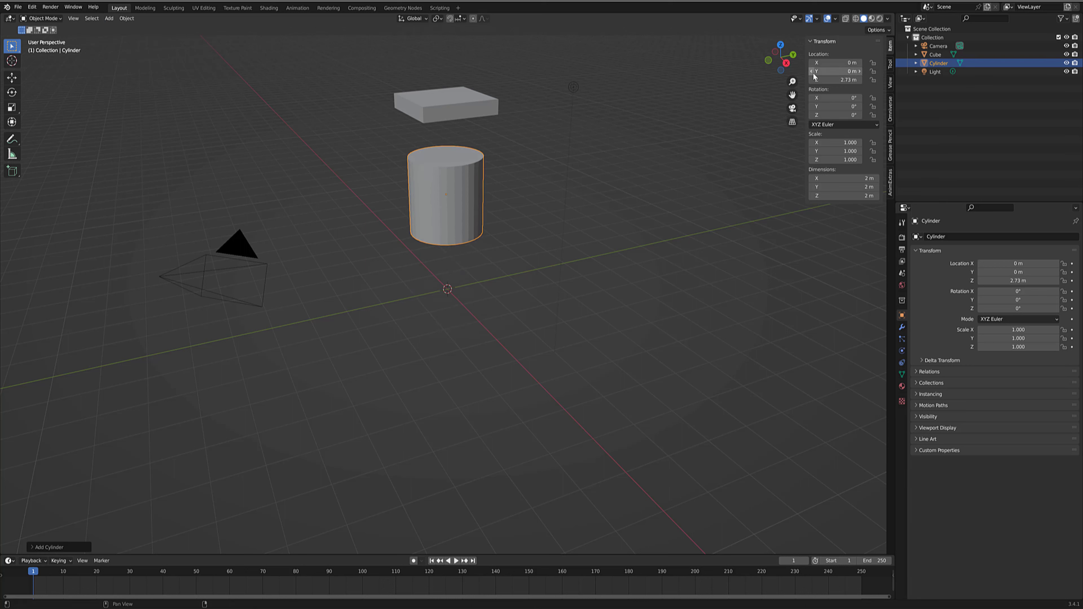
- Scale the cylinder to 0.2 on X, 0.2 on Y and 2 on Z to form a thin rod
click(838, 142)
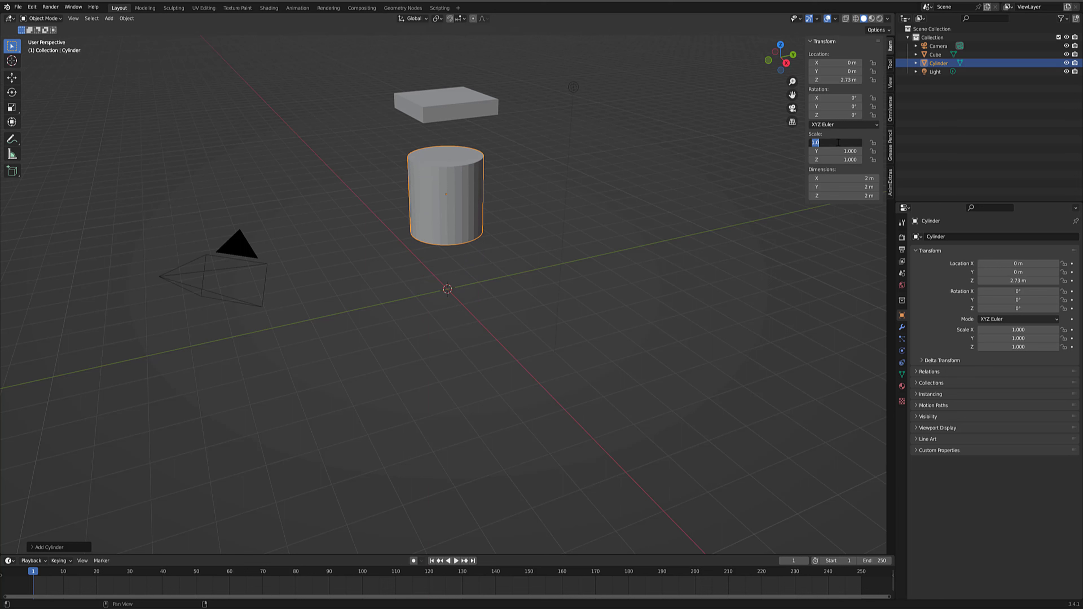
text(0.2)
key(Return)
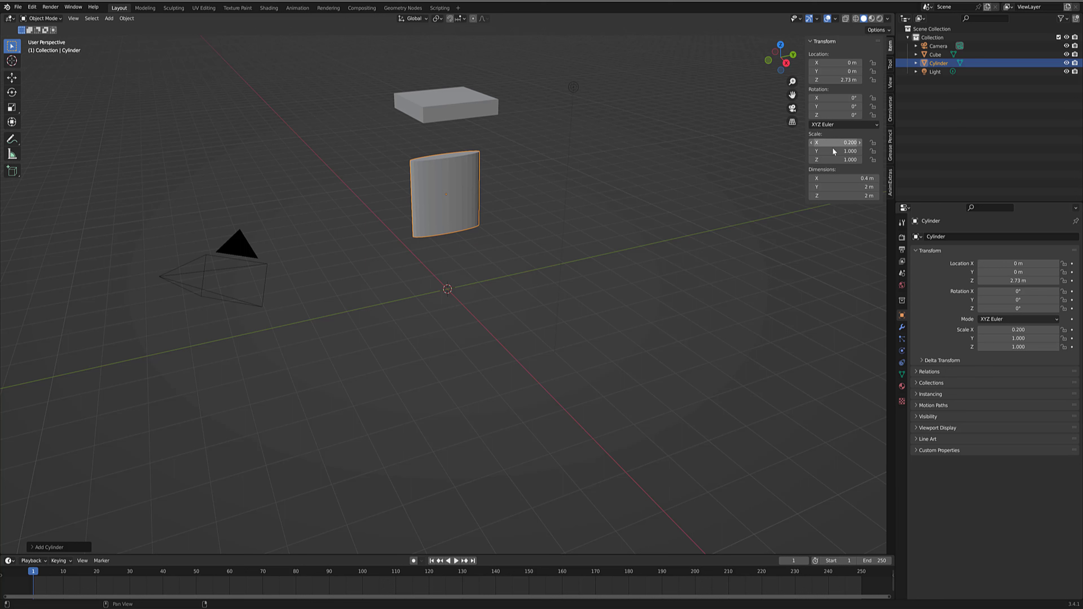
click(836, 151)
text(0.2)
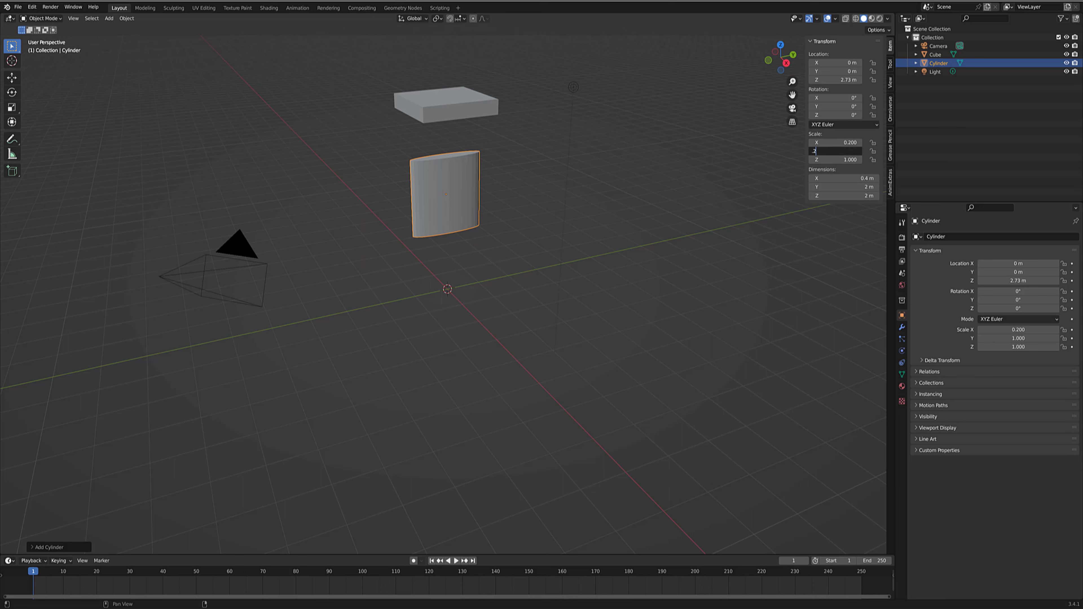
key(Return)
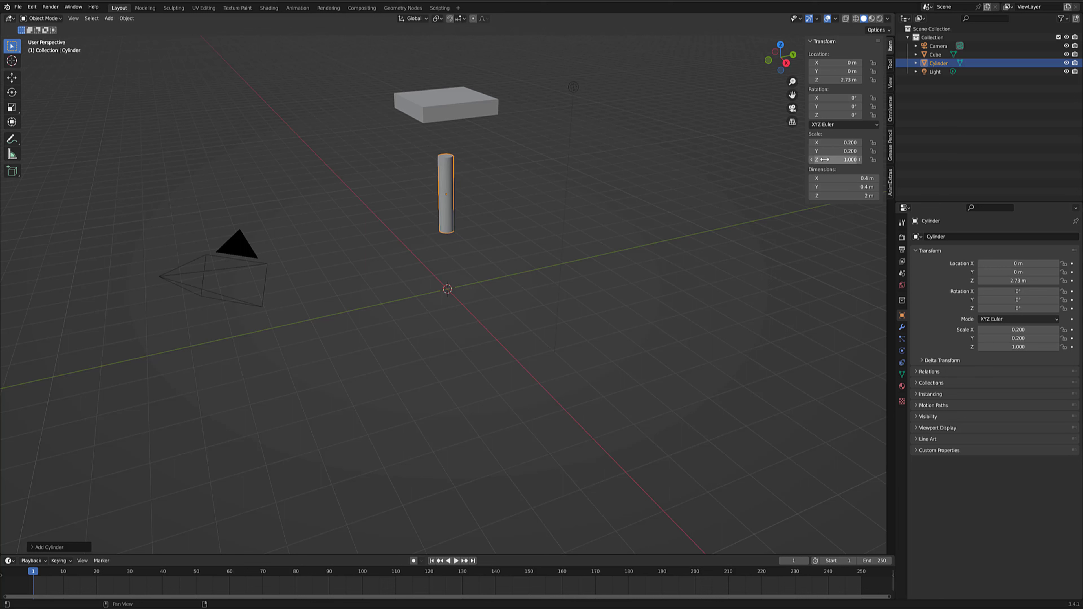
click(837, 160)
text(2)
key(Return)
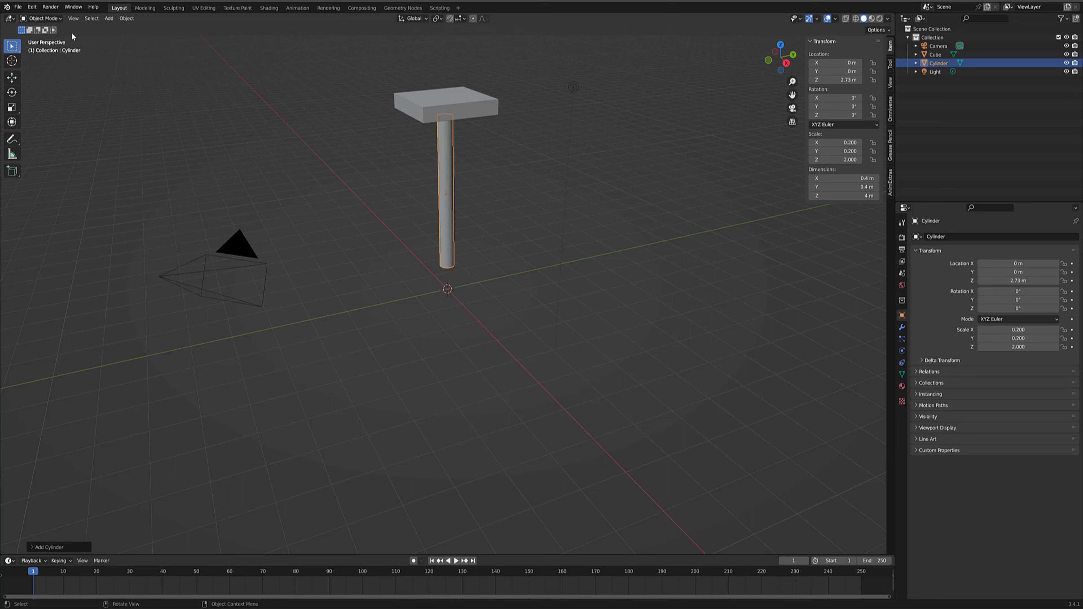
- Add 10 loop cuts along the rod's length in Edit Mode, and return to Object Mode
click(50, 18)
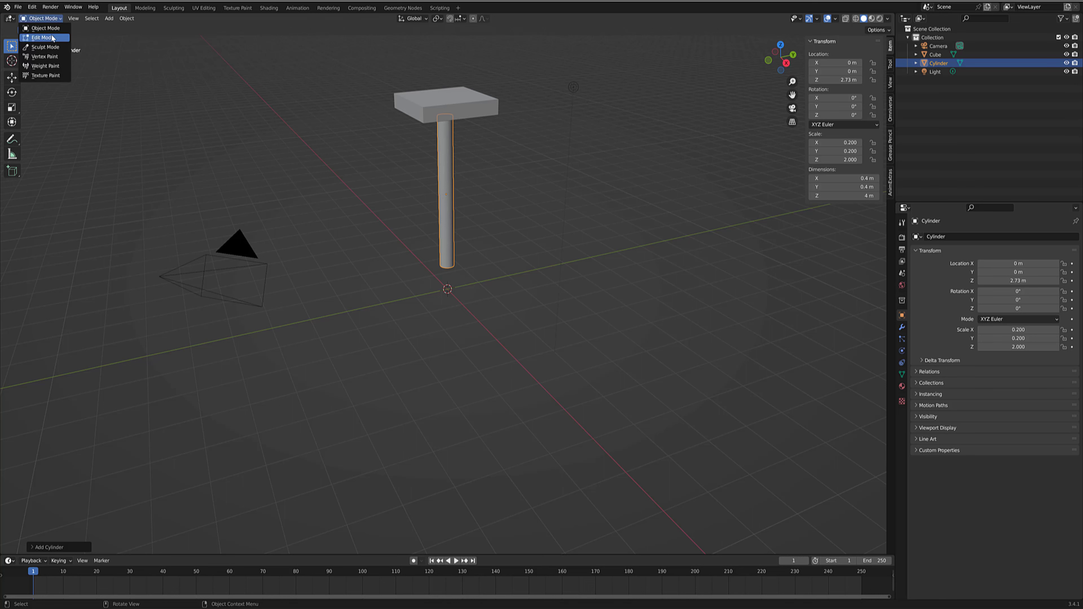
click(52, 38)
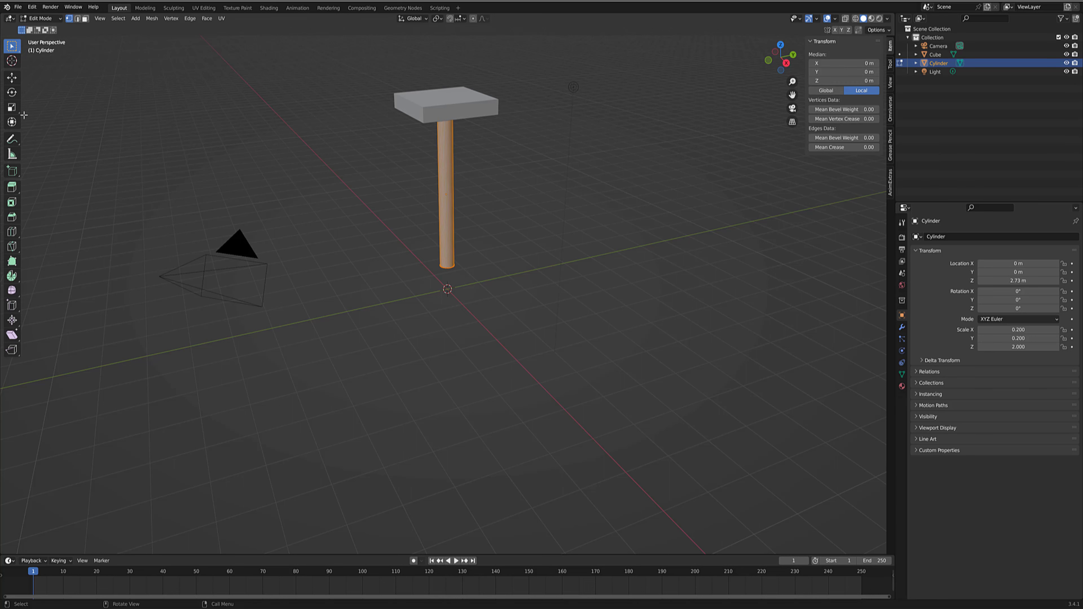
click(12, 231)
click(446, 195)
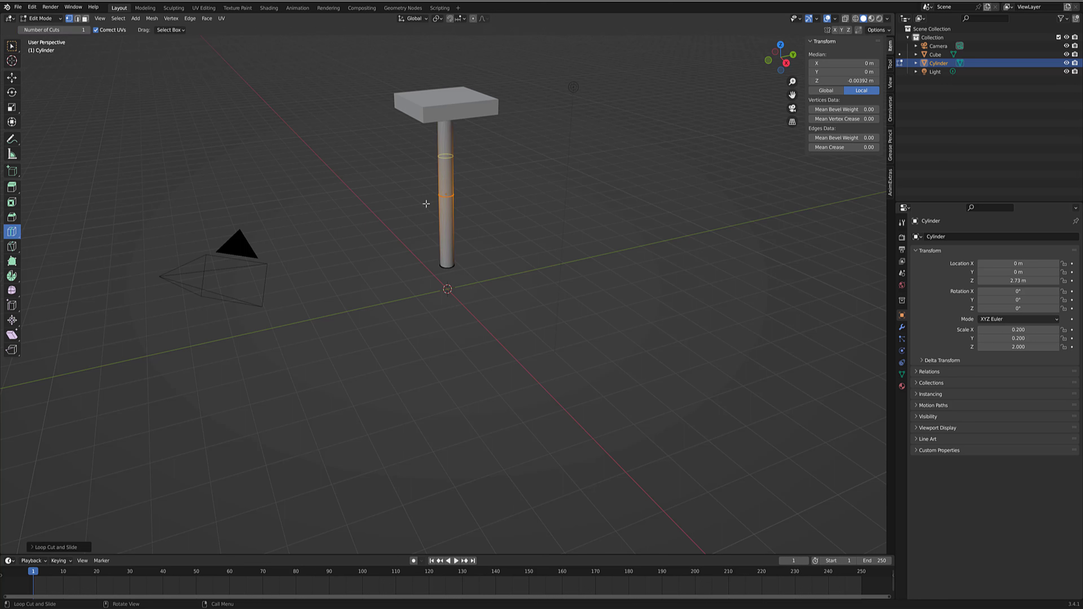
click(36, 547)
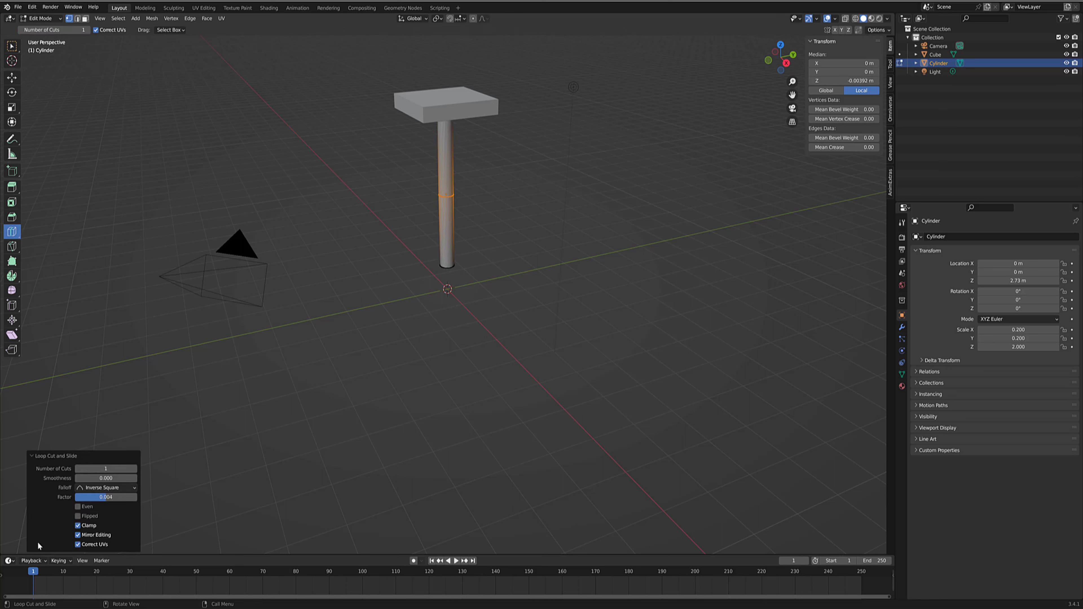
drag(106, 469, 130, 468)
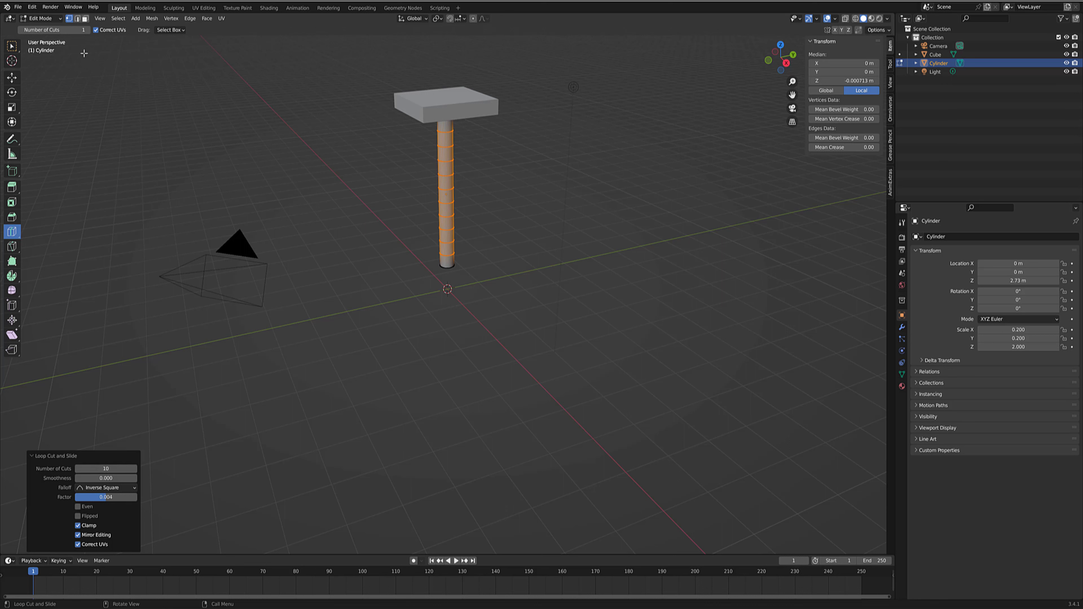
click(42, 18)
click(40, 26)
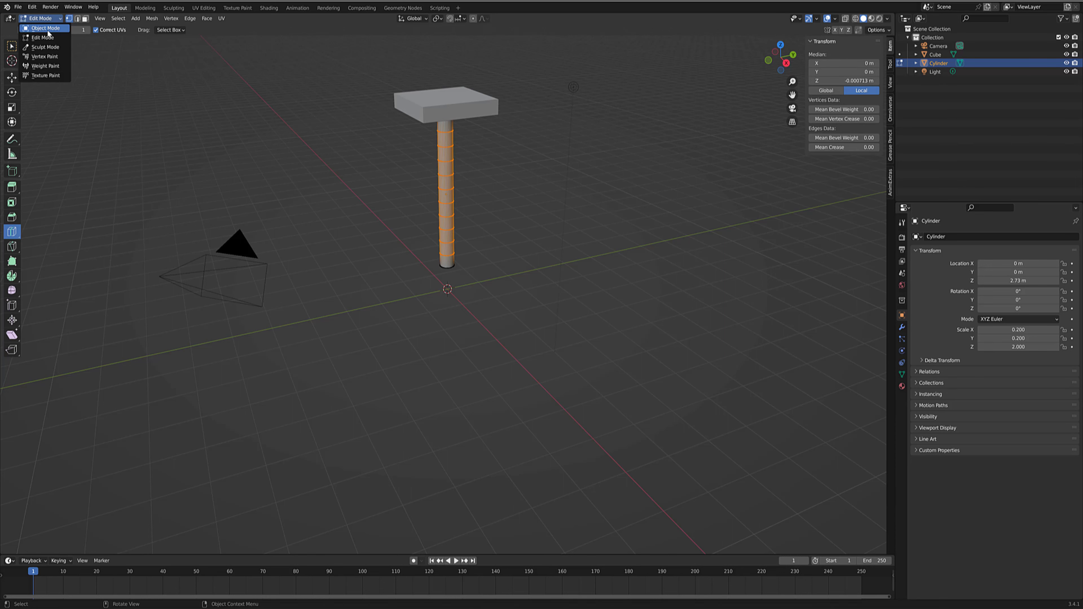
click(43, 27)
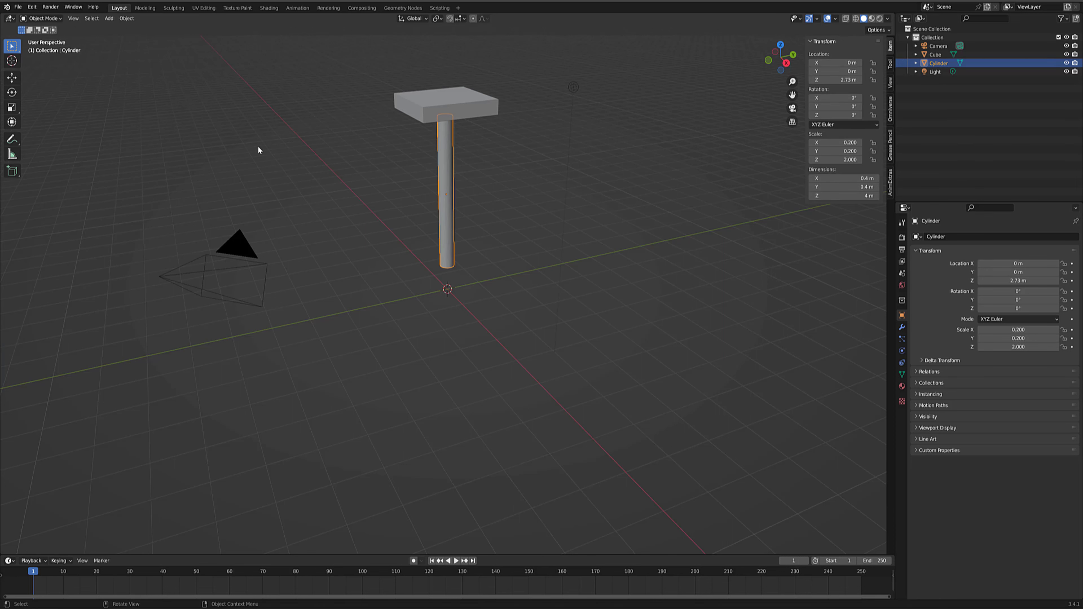
- Add a UV sphere and raise it to about 0.15 m on Z at the rod's lower end
click(110, 19)
mouse_move(120, 29)
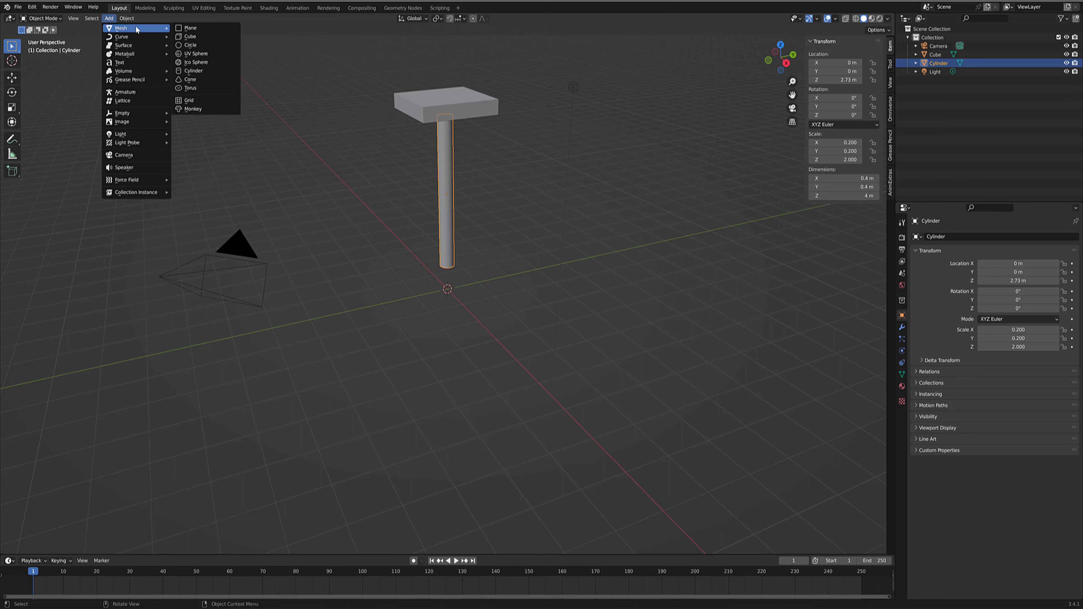
click(203, 53)
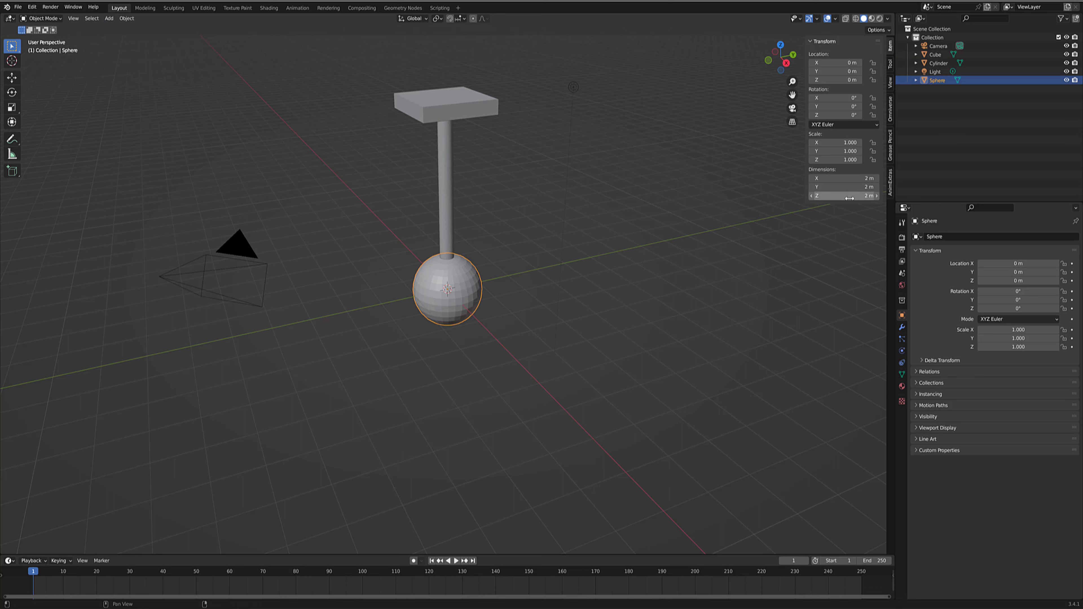
drag(836, 80, 848, 80)
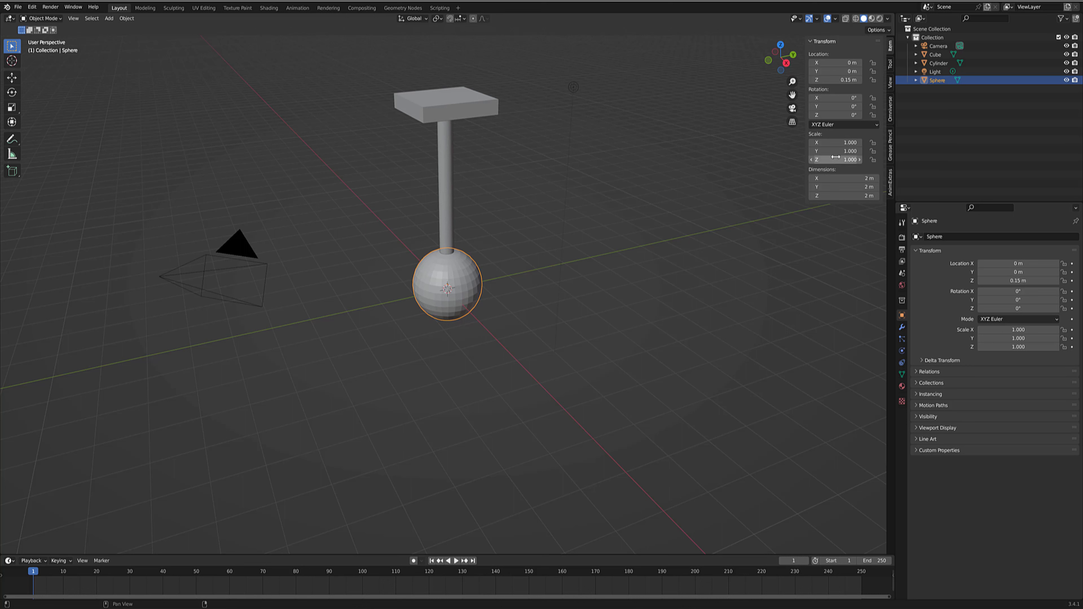
- Scale the sphere to 0.9 on the X, Y and Z axes
click(836, 142)
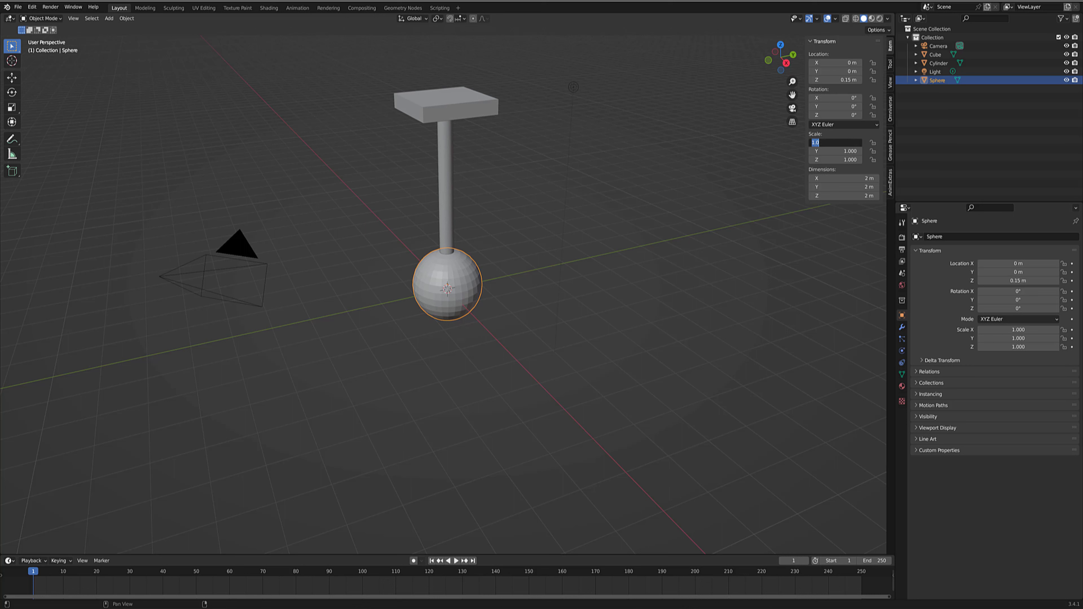
text(0.9)
key(Return)
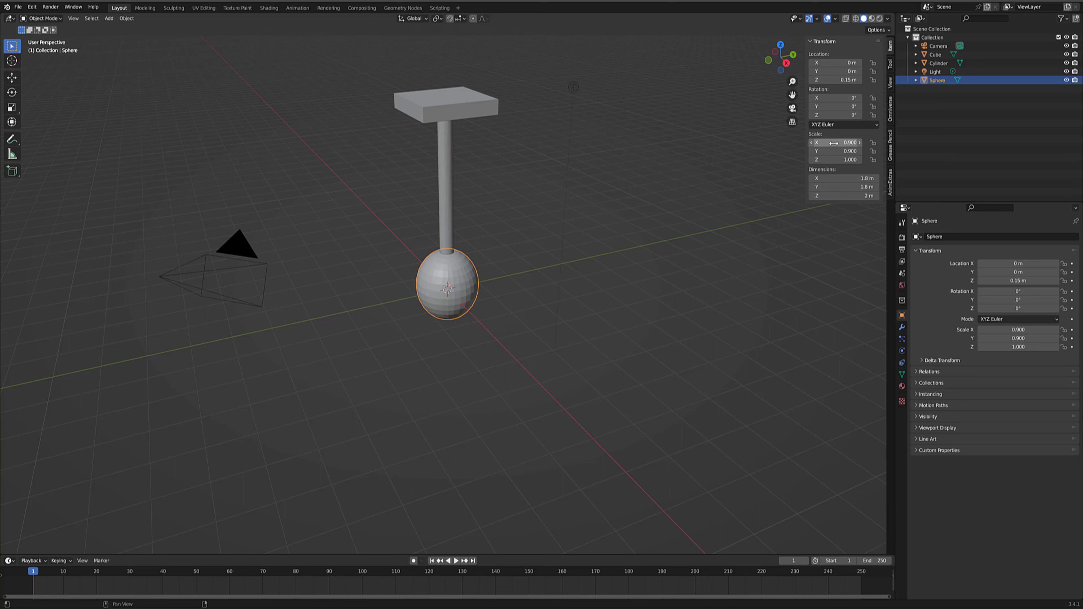
click(835, 160)
text(3)
key(BackSpace)
key(BackSpace)
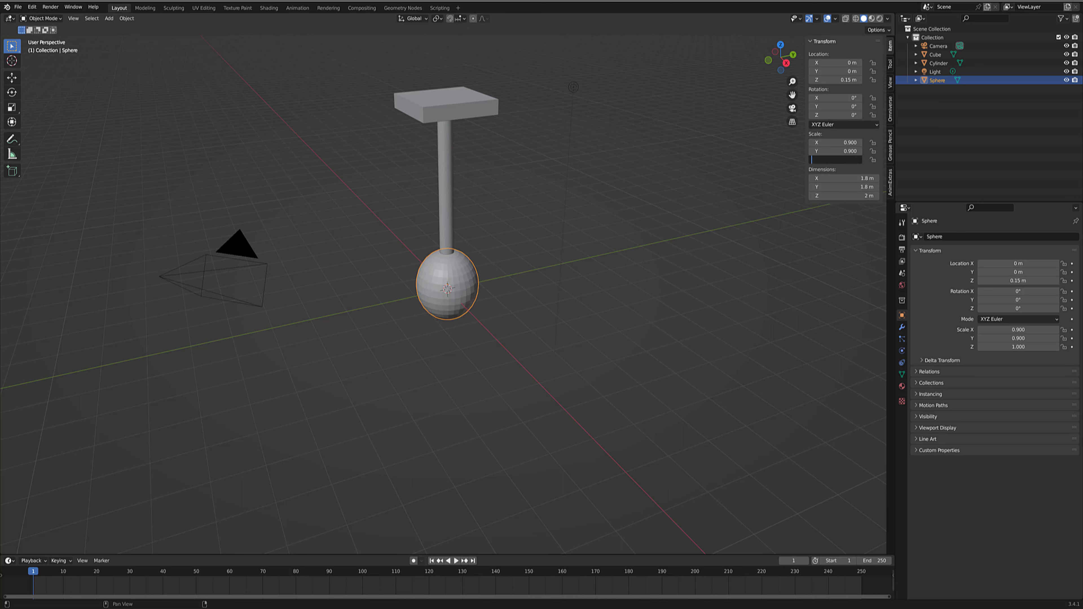
text(0.9)
key(Return)
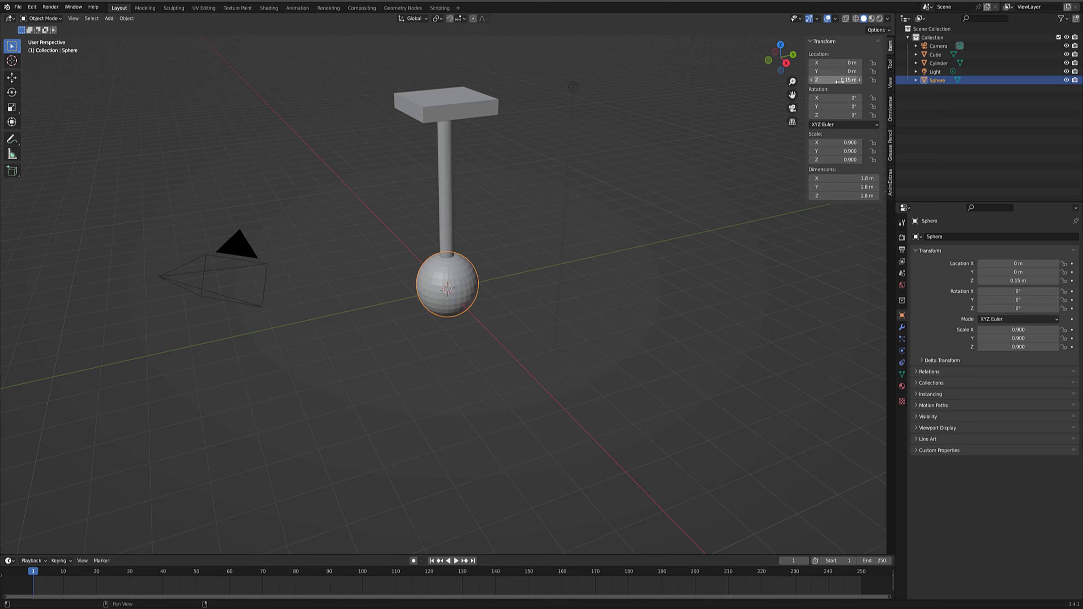
- Join the sphere and rod into the flat block as one object, and deselect it
click(445, 196)
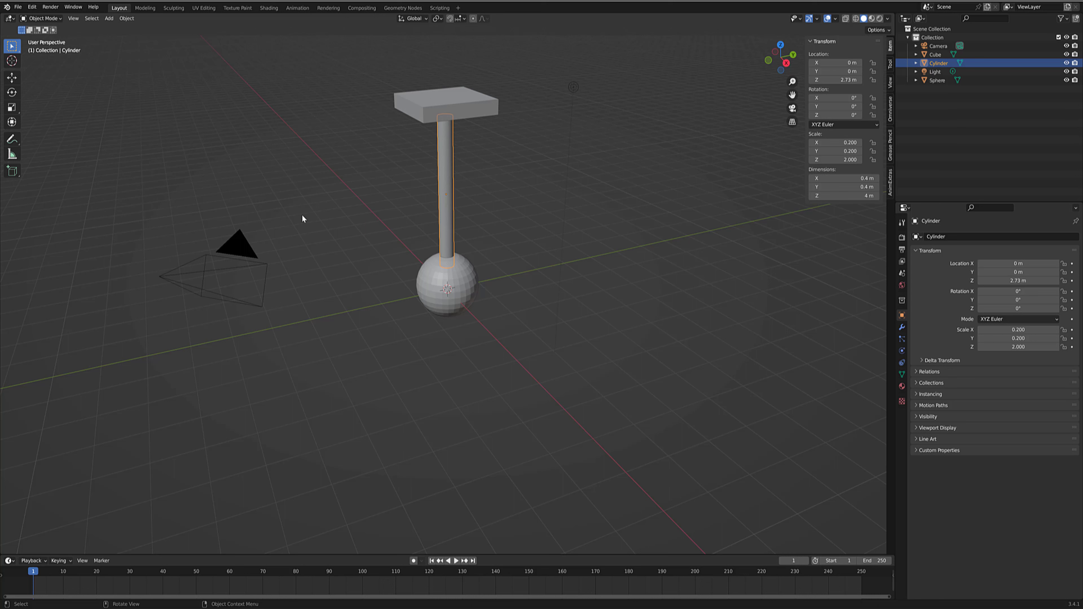
click(455, 282)
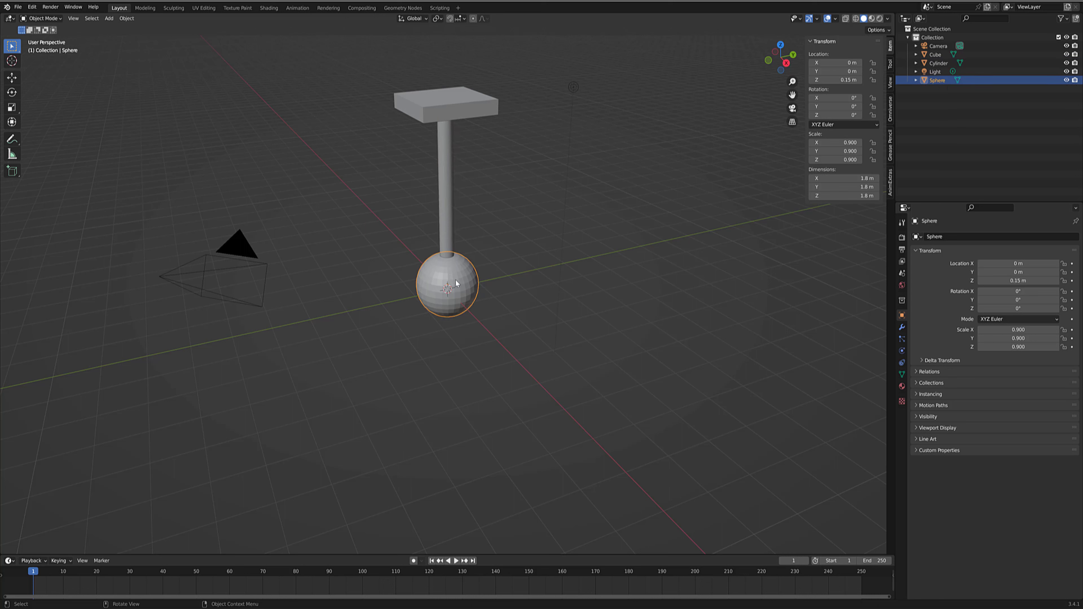
shift+click(446, 204)
shift+click(448, 102)
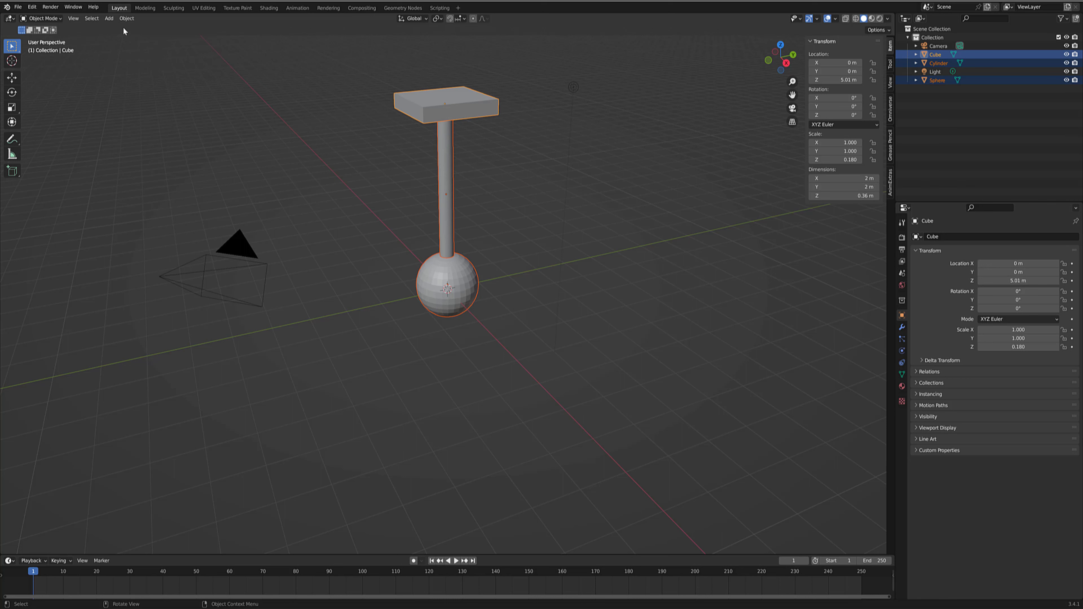
click(120, 20)
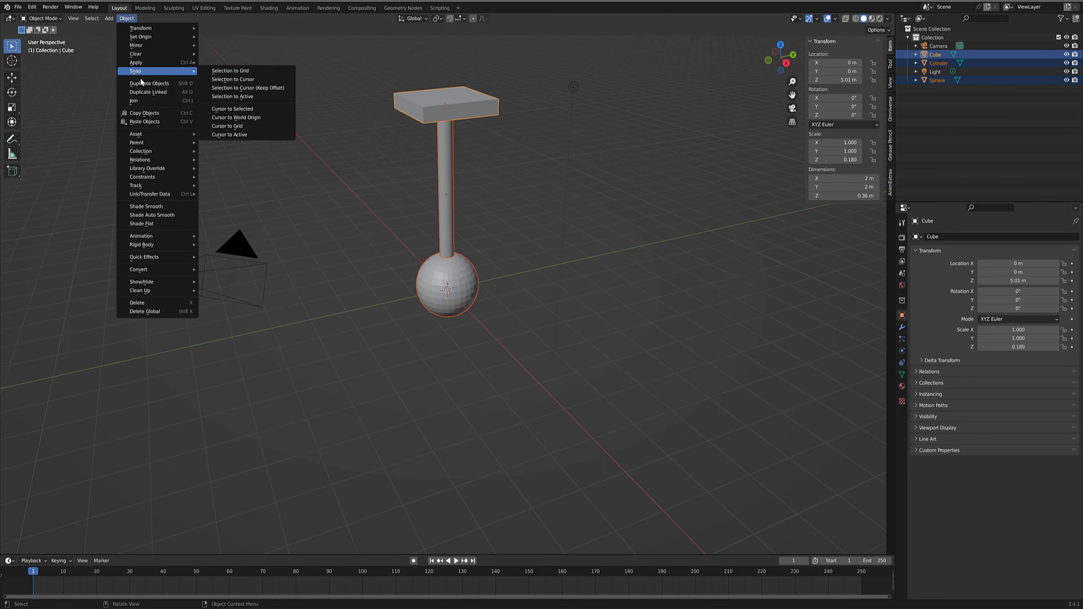
click(142, 101)
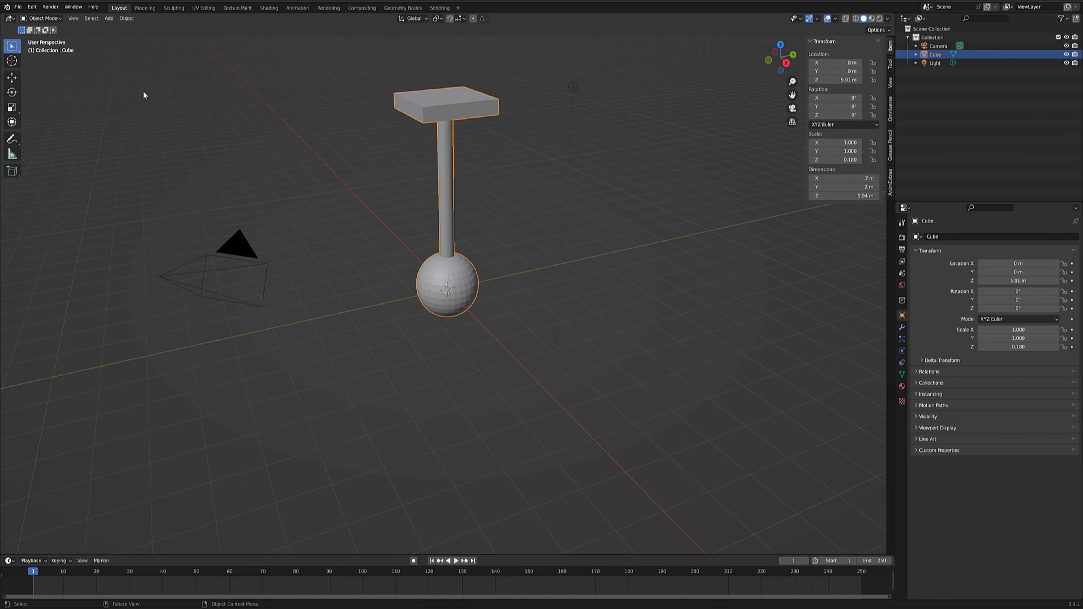
click(516, 188)
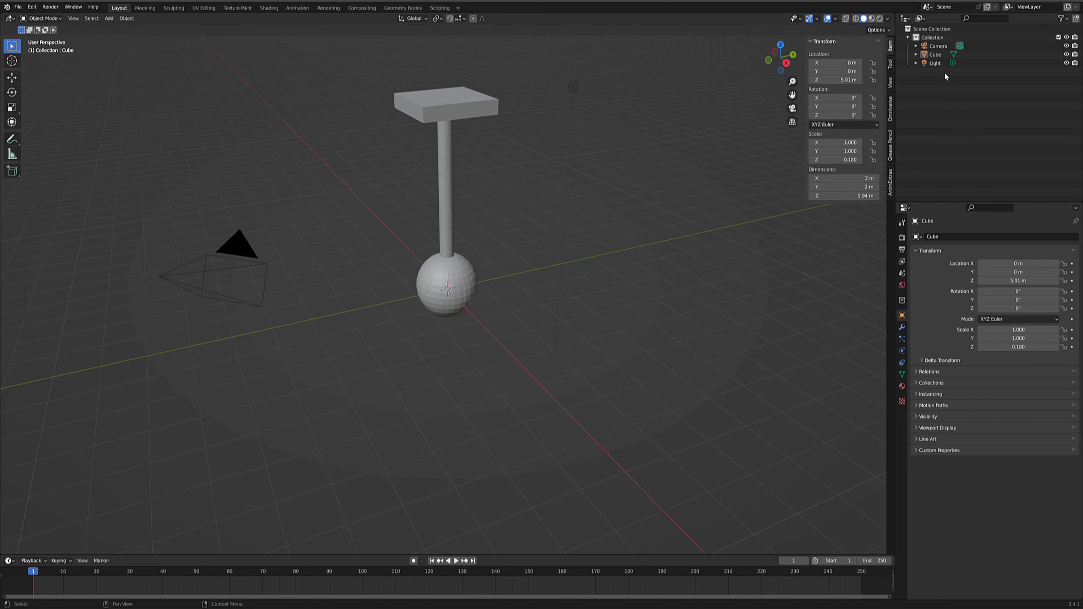
- Add an armature and set its bone to display in front of the mesh
middle_drag(731, 232, 714, 226)
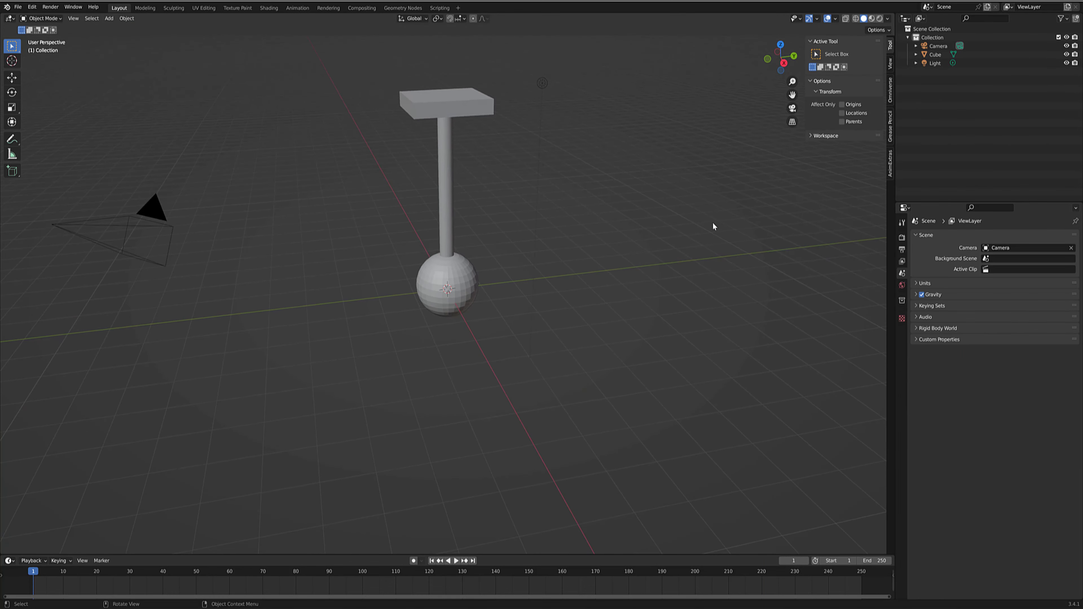
click(109, 18)
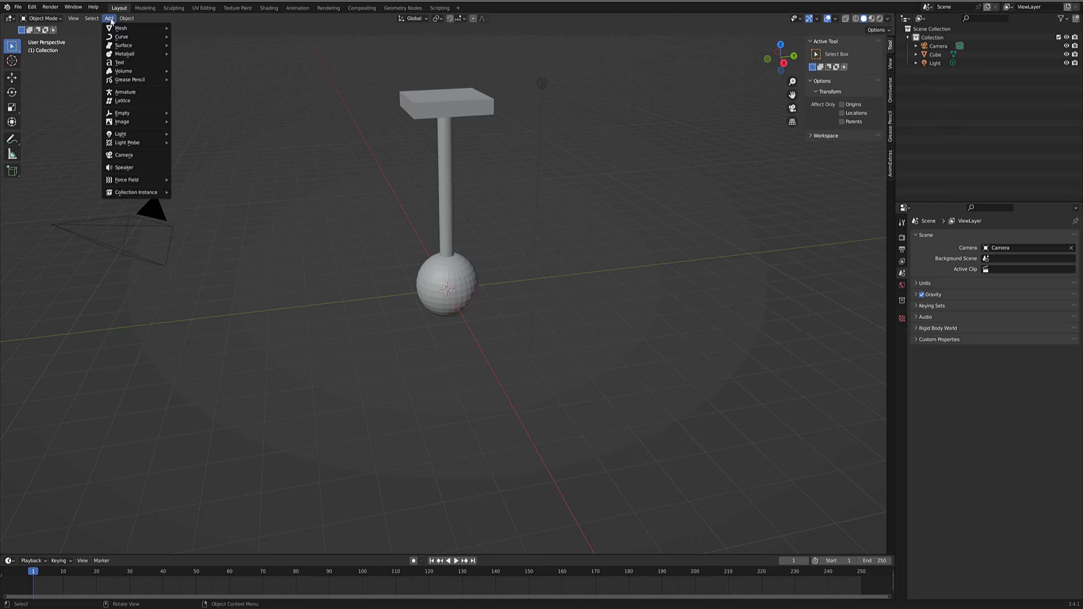
click(125, 92)
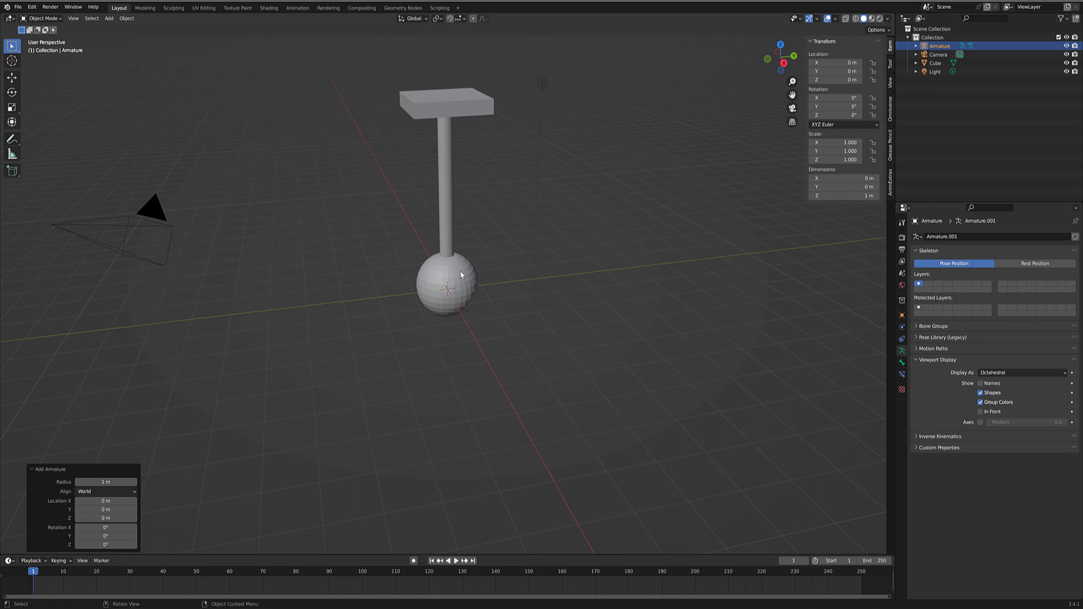
click(981, 412)
- Raise the armature to about 4.87 m on Z so its base sits at the block
drag(828, 80, 881, 79)
middle_drag(482, 195, 477, 182)
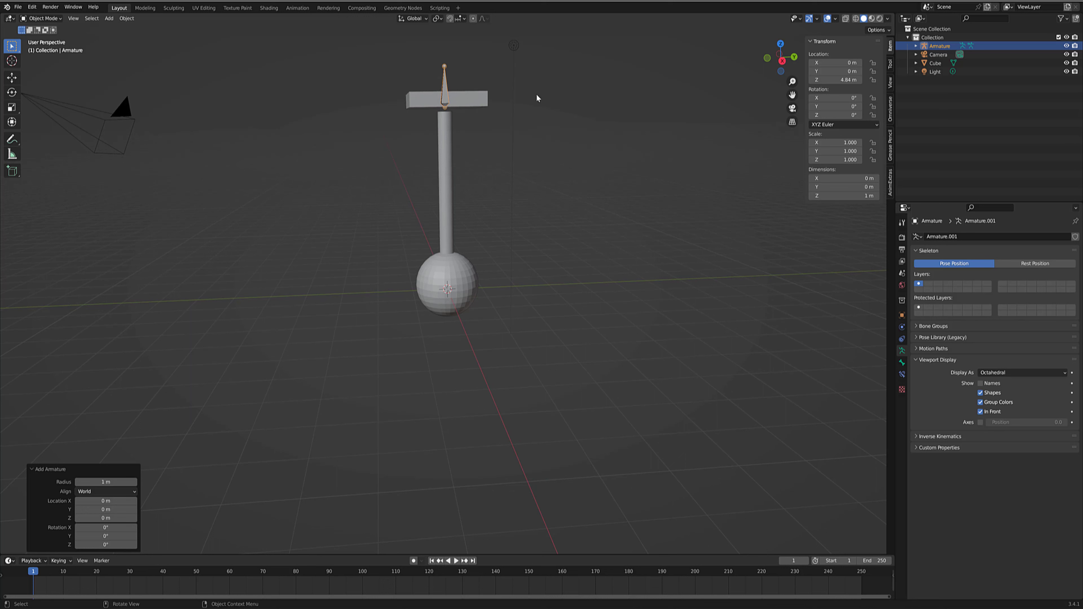
drag(835, 80, 846, 79)
click(834, 71)
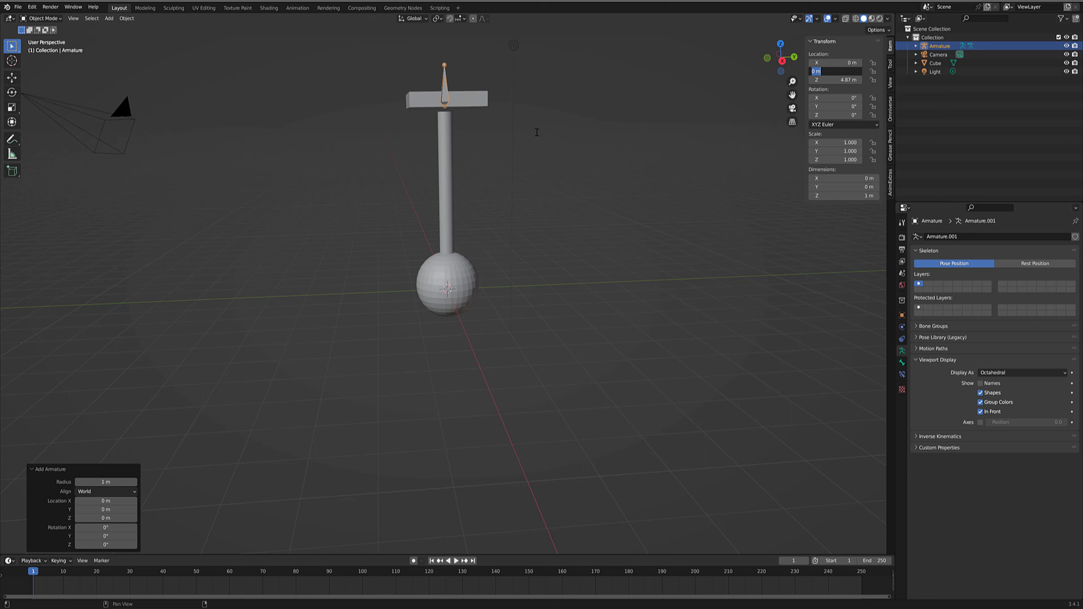
text(80)
key(Escape)
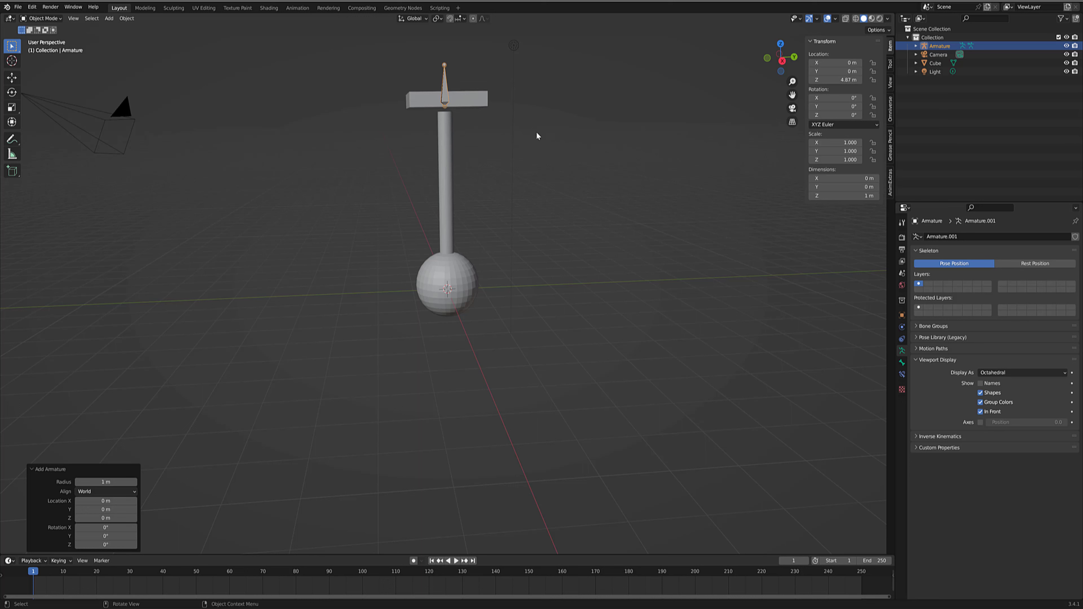
- Rotate the armature 180° around Y so its bone points down along the rod
click(836, 106)
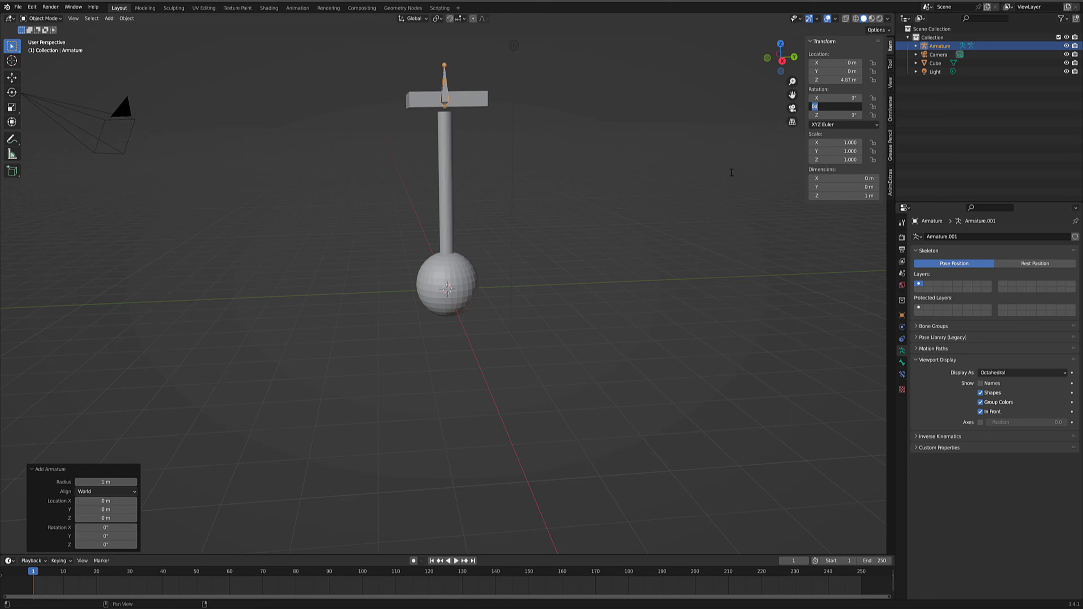
text(180)
key(Return)
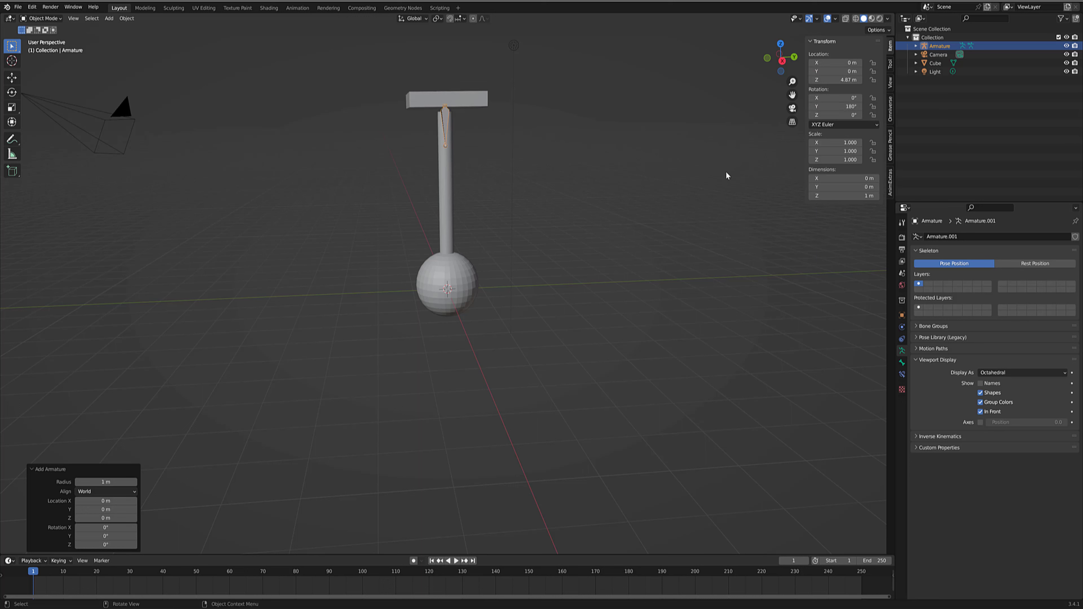
- Set the armature's Z scale to 0.520 and switch it to Edit Mode
drag(840, 159, 828, 160)
click(42, 18)
click(41, 28)
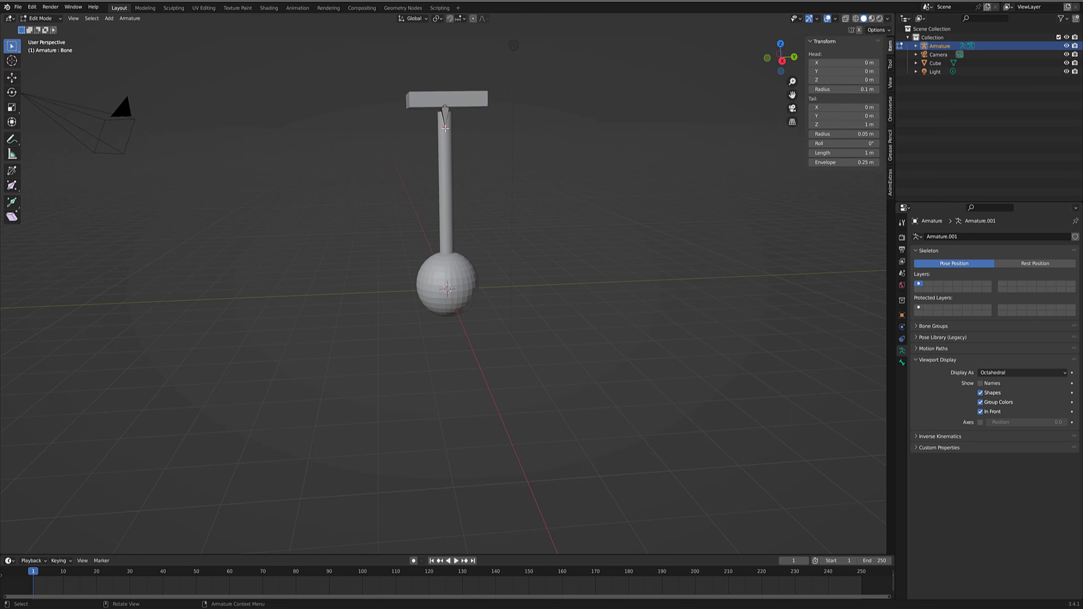
- Extrude three bones down the rod along Z from the first bone's tip, about 0.98 m, 0.72 m and 0.75 m long
key(e)
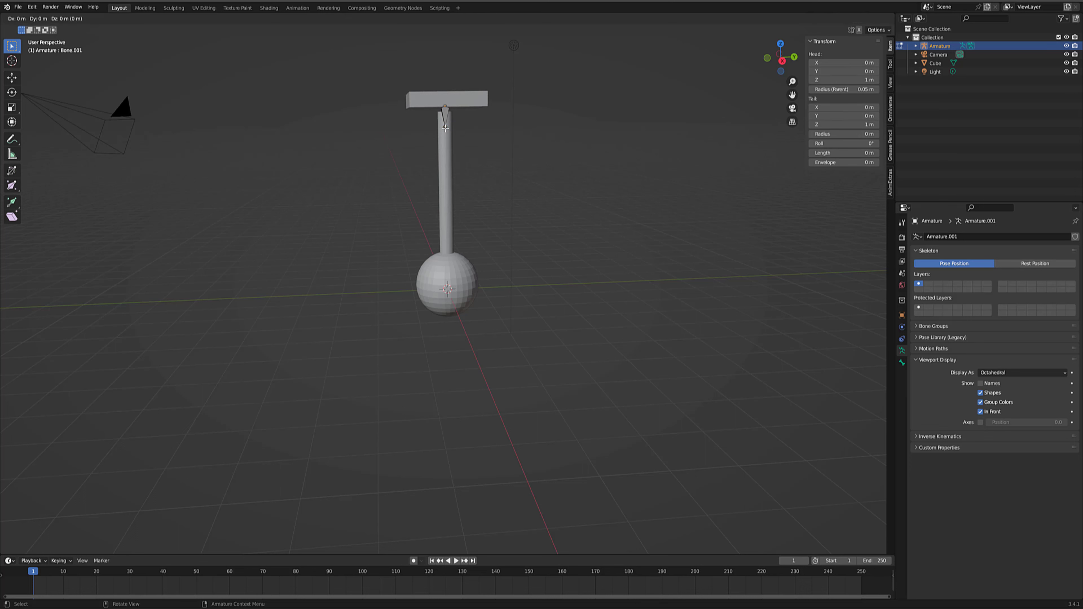
key(z)
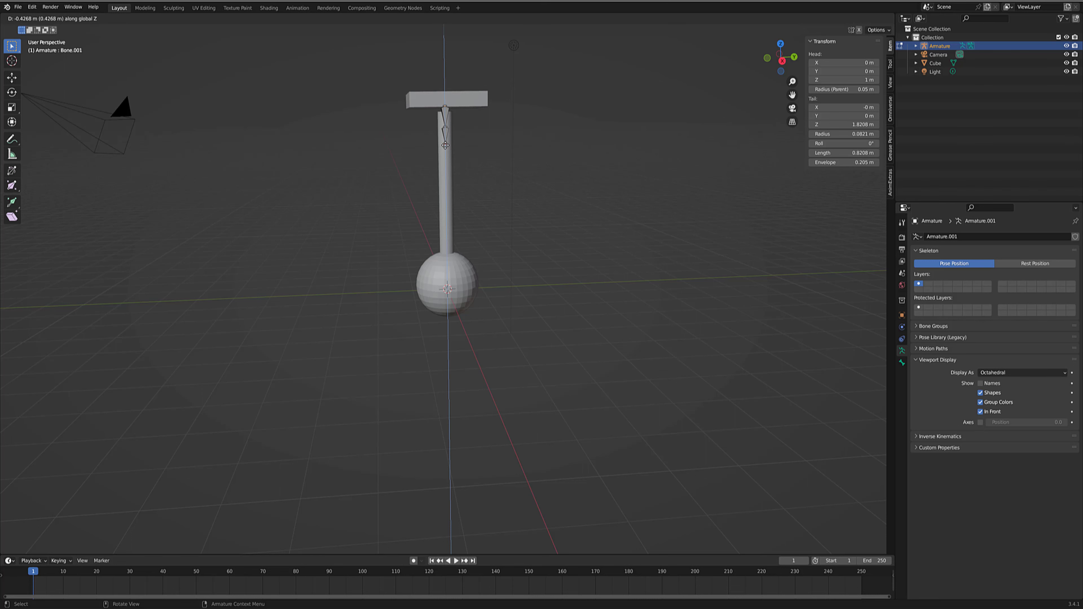
click(446, 148)
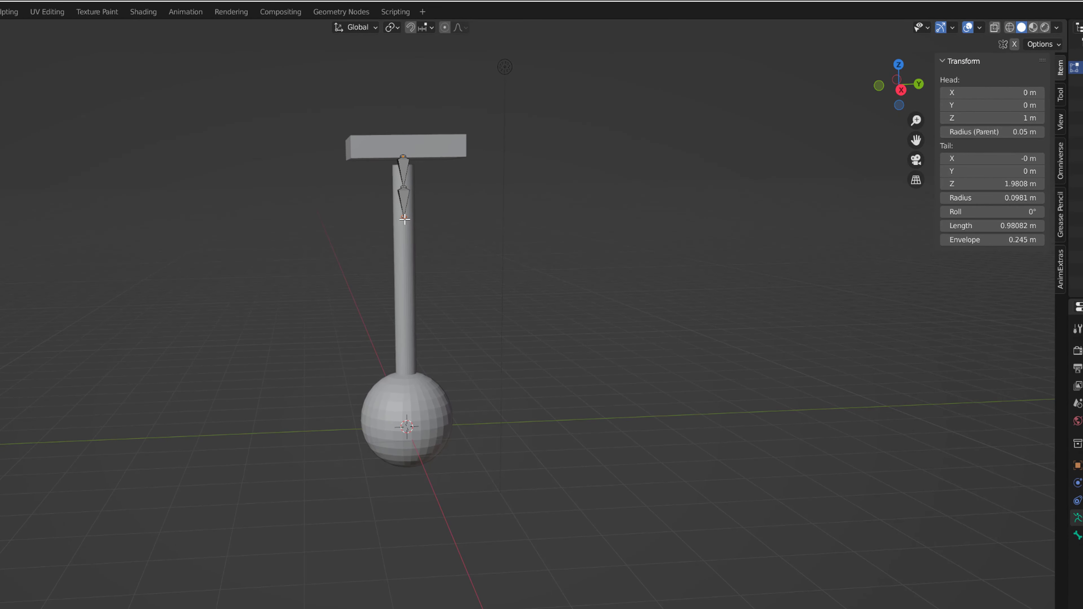
key(e)
key(z)
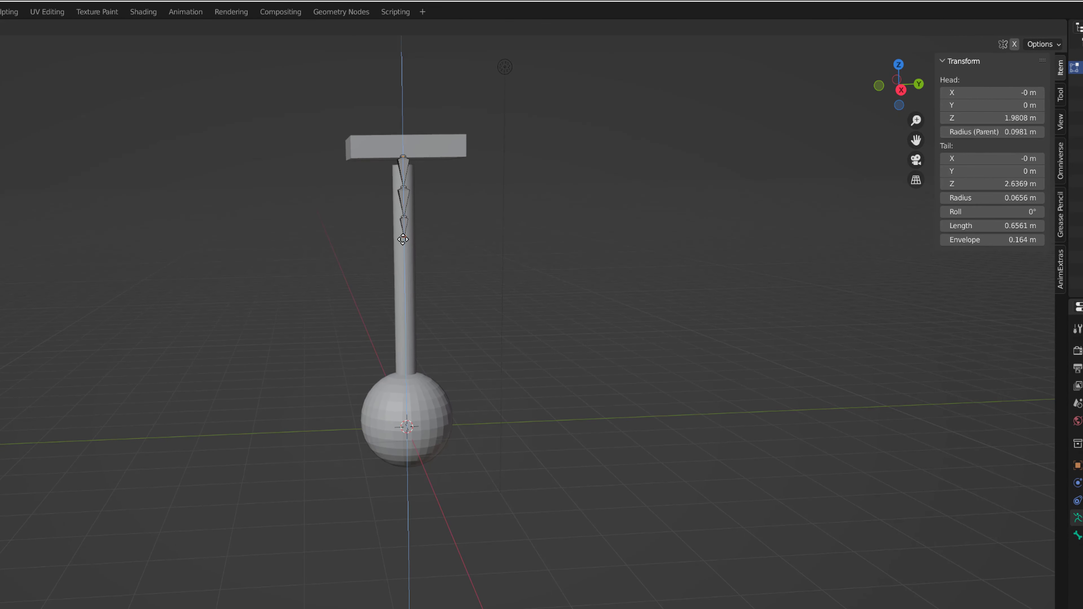
click(404, 240)
key(e)
key(z)
click(405, 263)
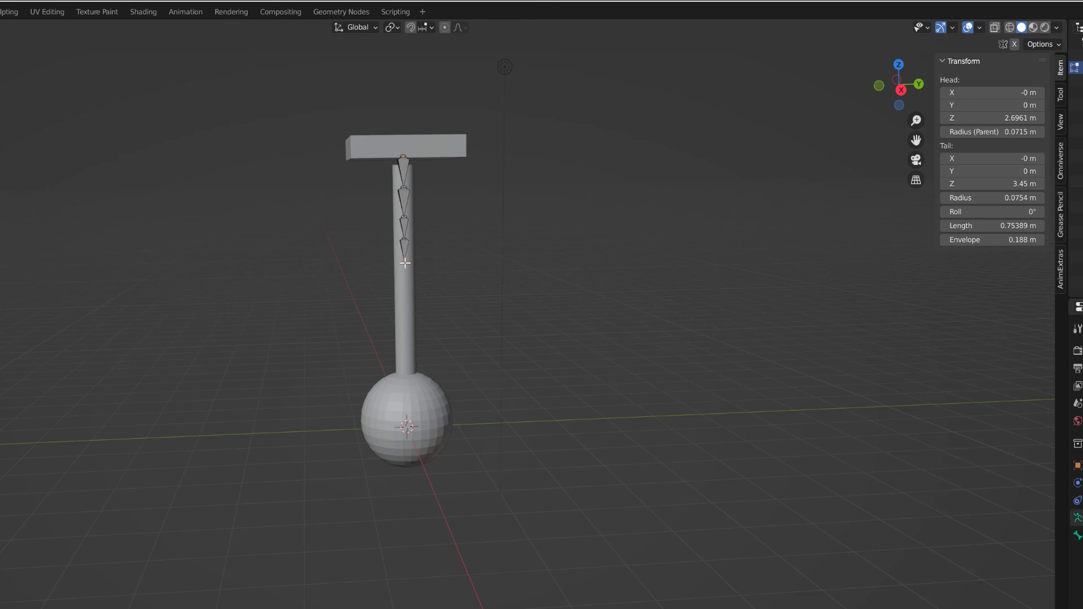
- Continue the chain down the rod with three more bones extruded along Z, about 0.69 m, 0.79 m and 0.96 m long
key(e)
key(z)
click(406, 283)
key(e)
key(z)
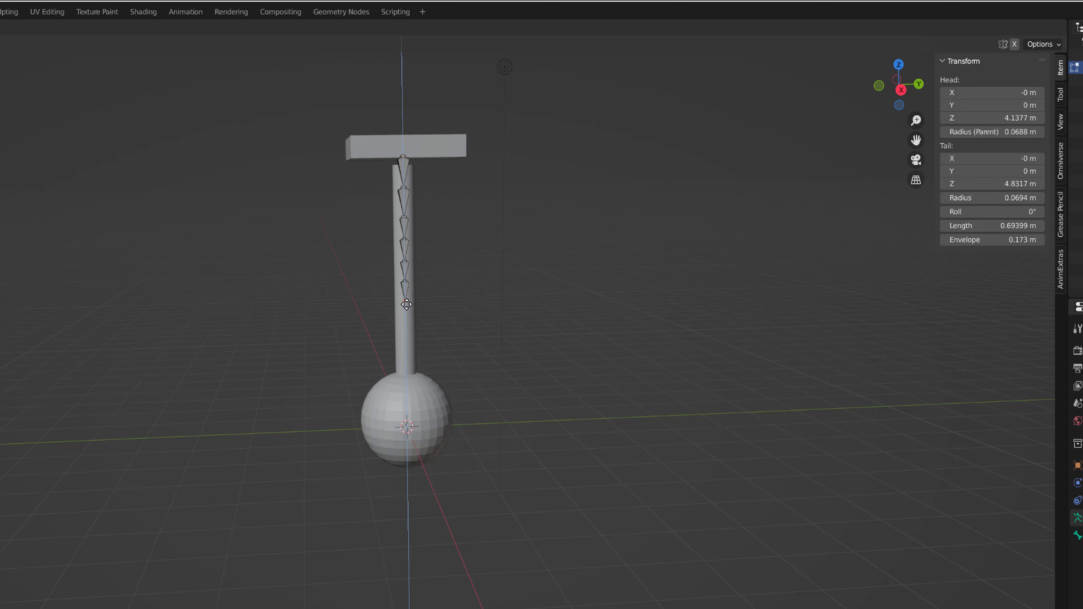
click(407, 307)
key(e)
key(z)
click(406, 334)
- Extrude three final bones through the rod's end to the sphere's centre, about 0.78 m, 1.14 m and 1.15 m long
key(e)
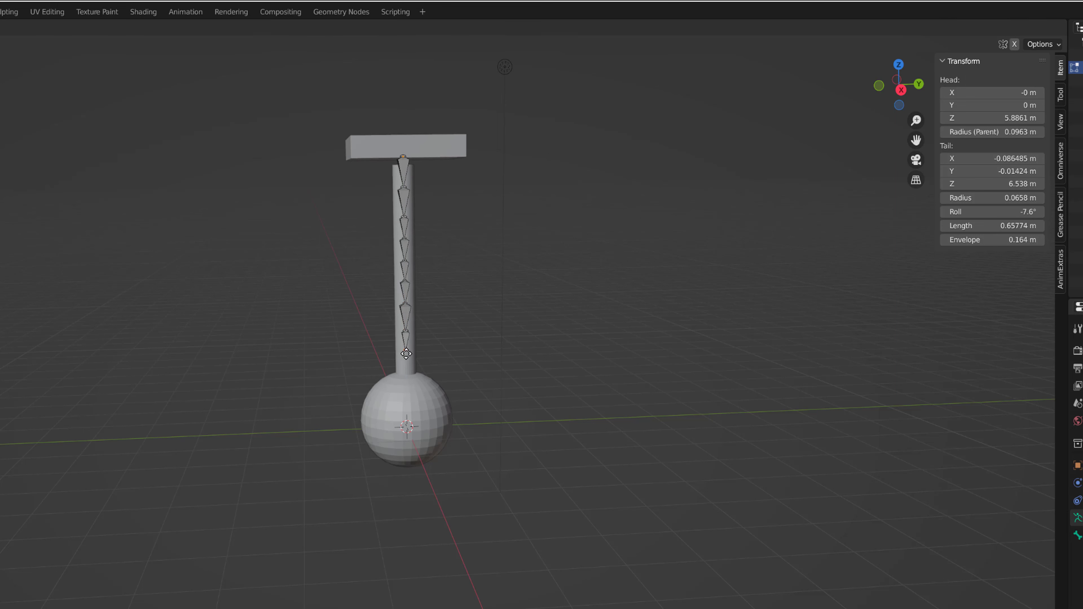
click(406, 357)
key(e)
key(z)
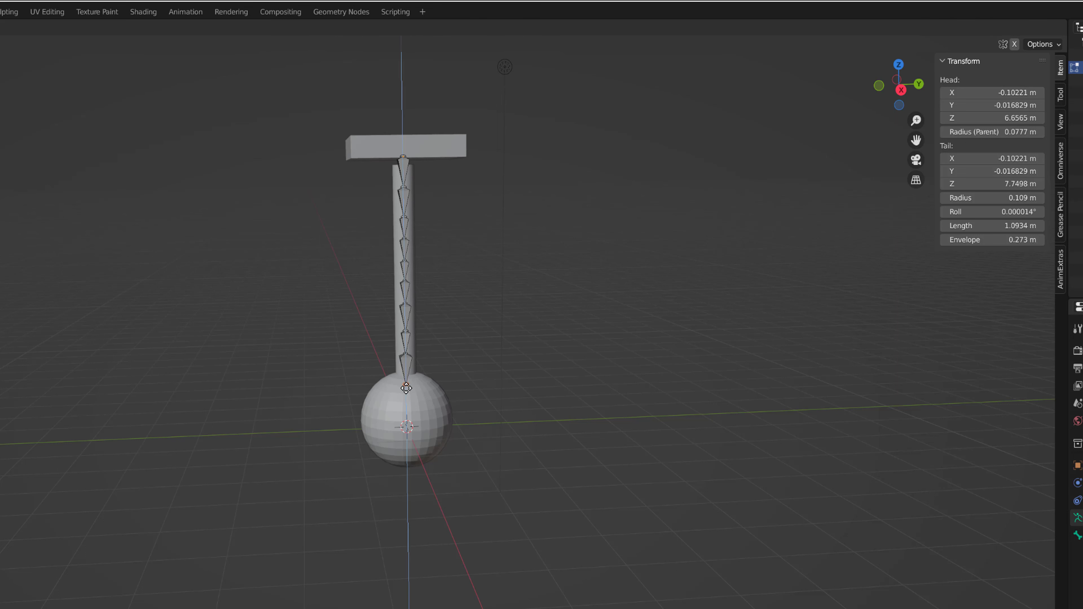
click(406, 387)
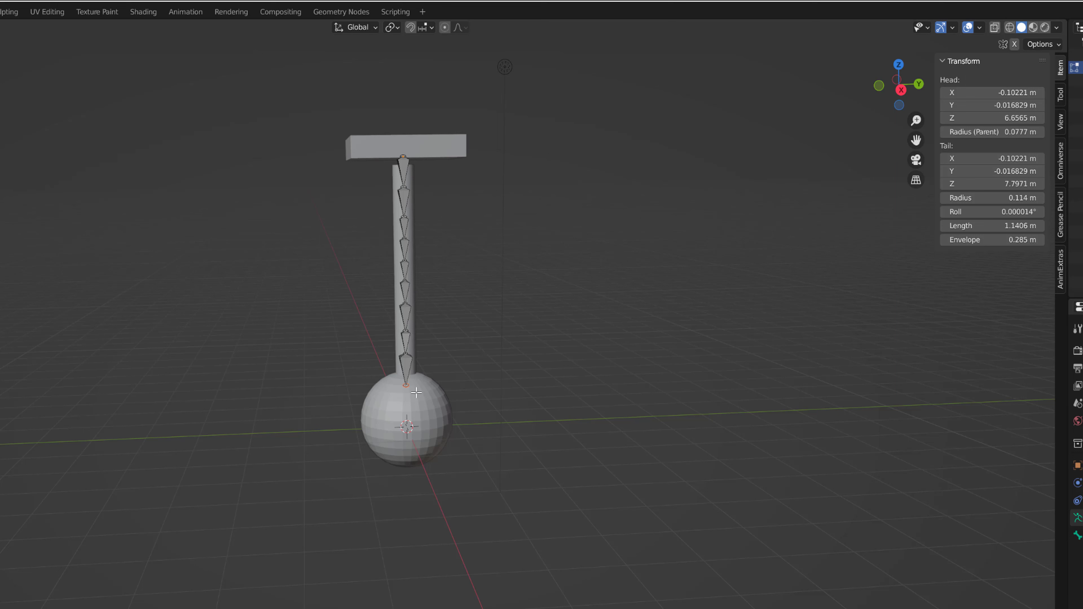
key(e)
key(z)
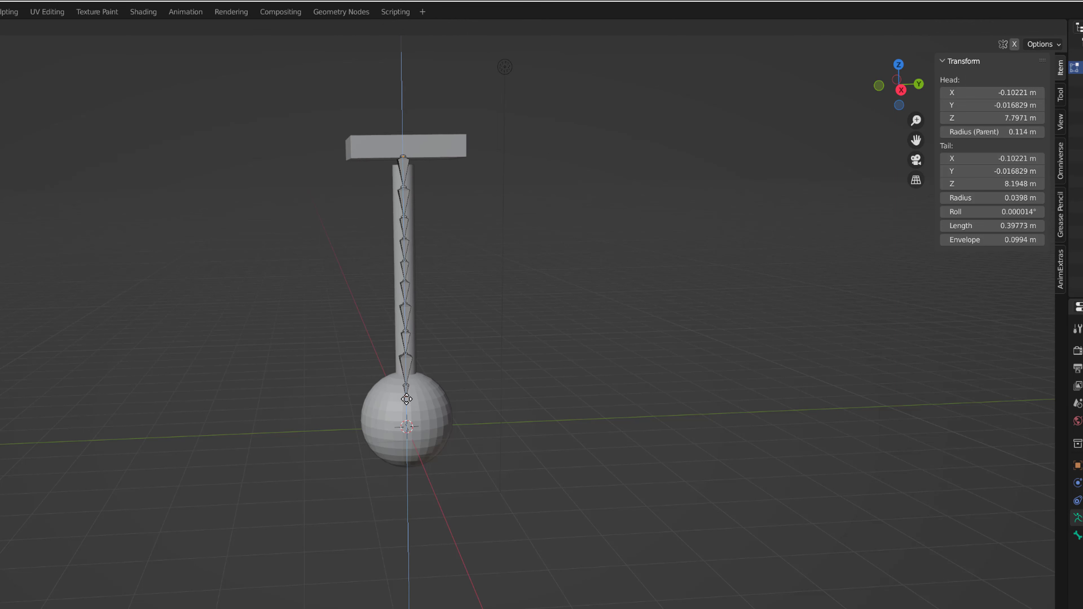
click(408, 415)
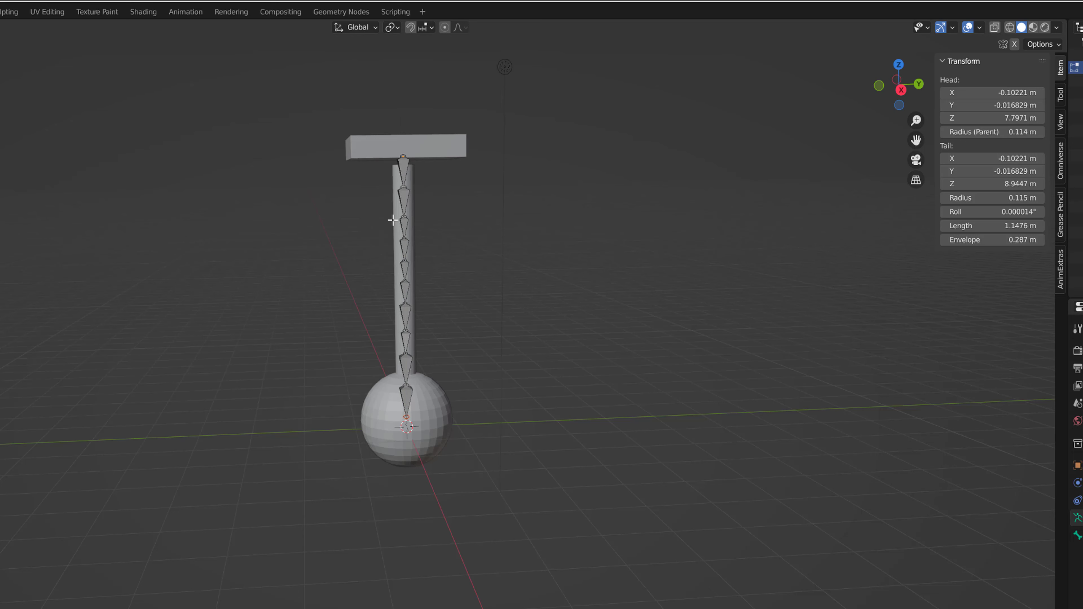
- Deselect the bones and take the armature out of Edit Mode into Pose Mode
click(403, 167)
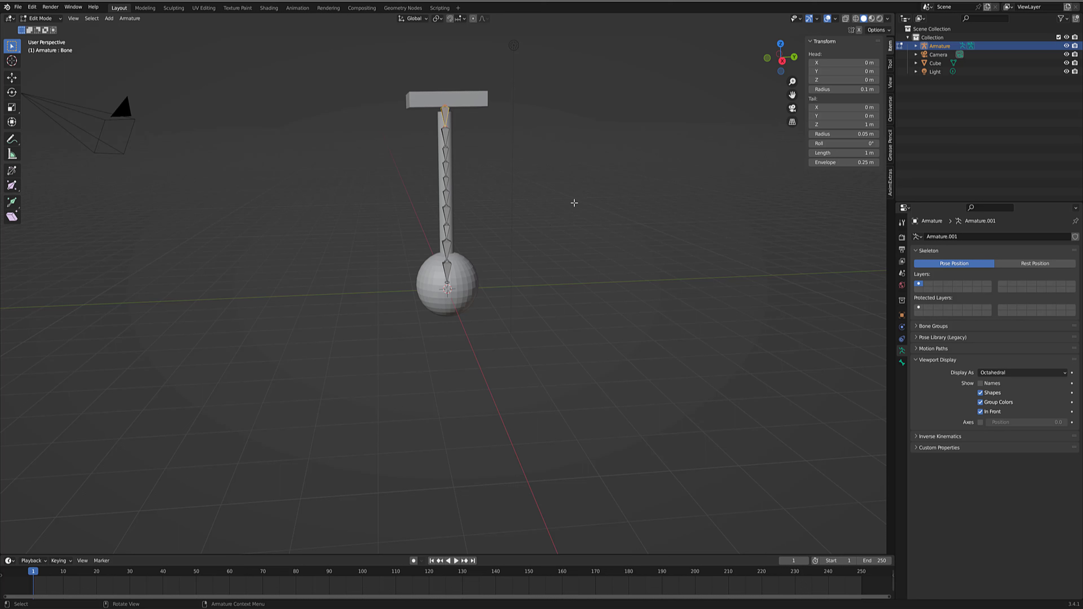
click(566, 194)
click(62, 19)
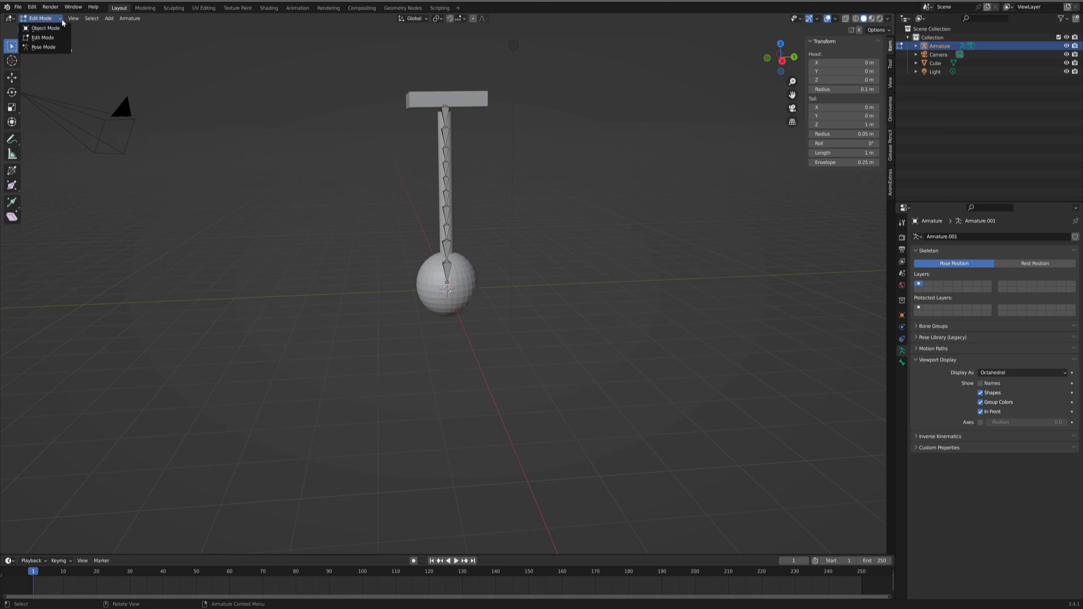
click(53, 26)
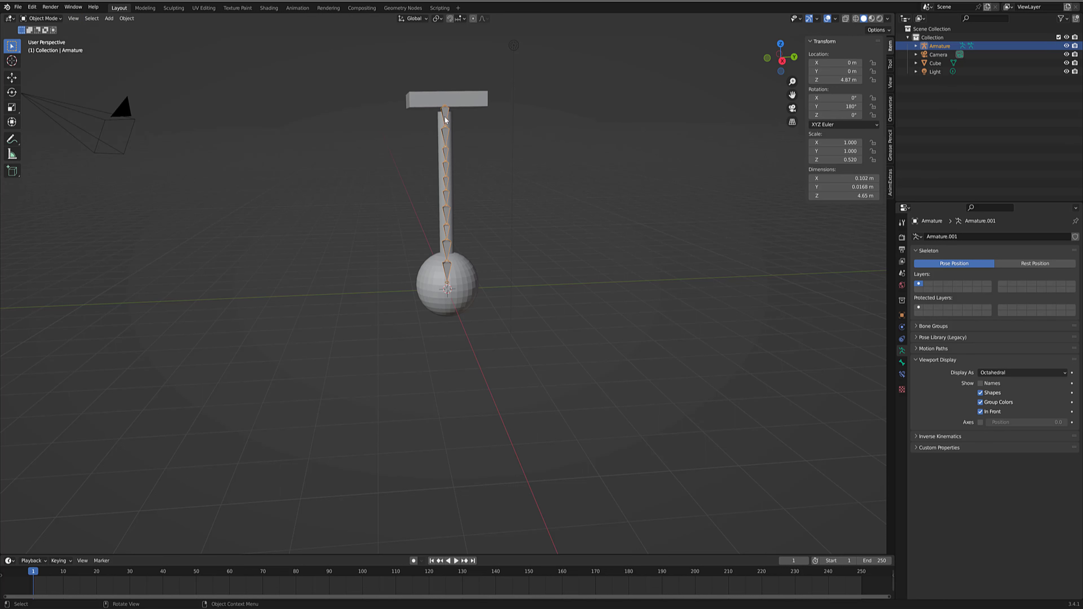
click(46, 19)
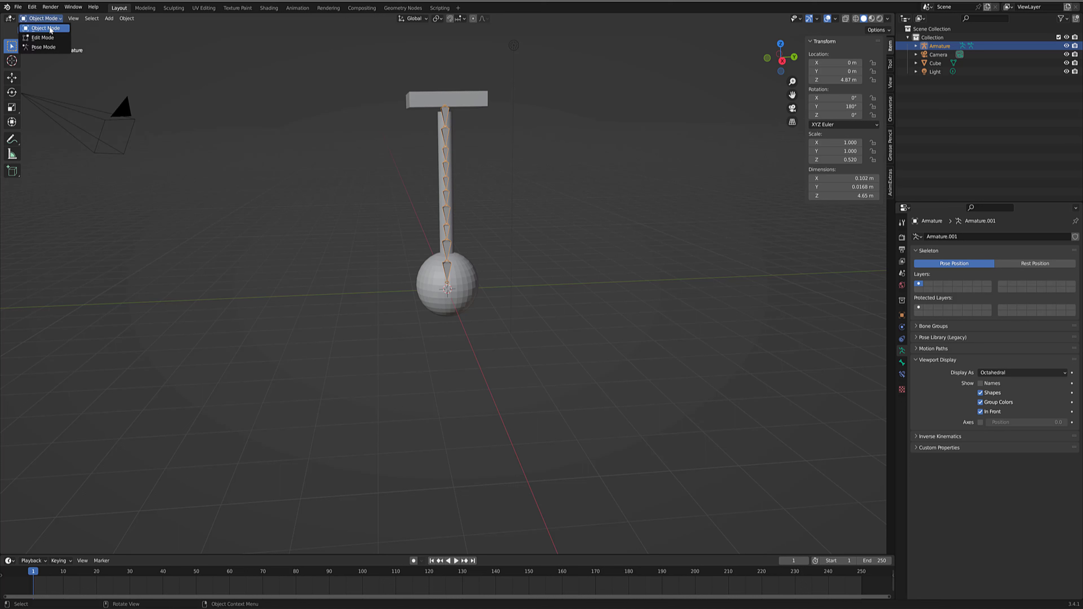
click(45, 48)
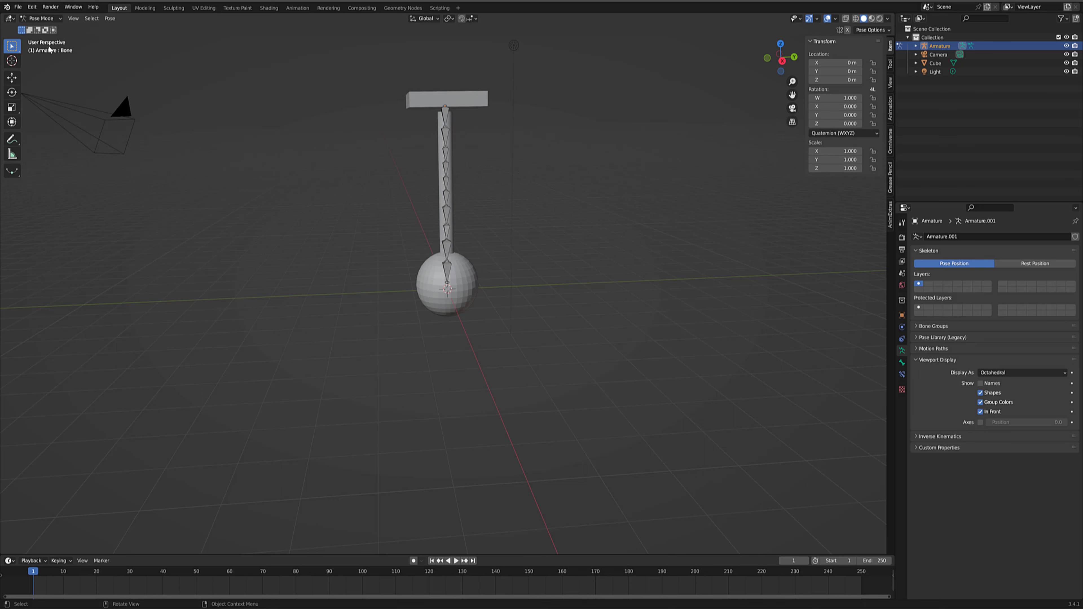
- Try rotating the bone halfway down the chain around global Y and around global X, cancelling each rotation and deselecting it
click(446, 198)
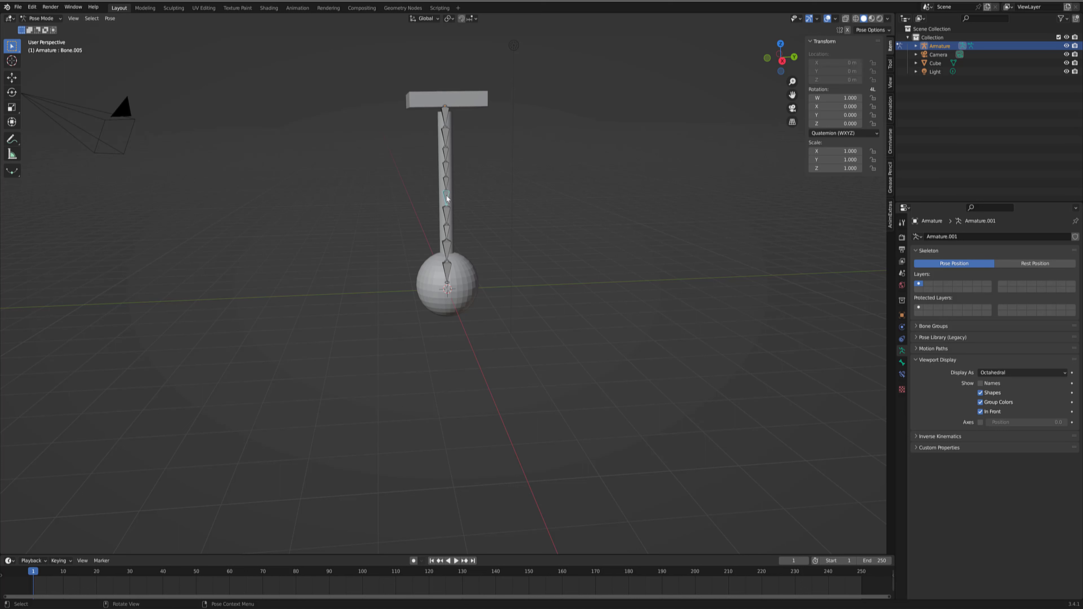
key(r)
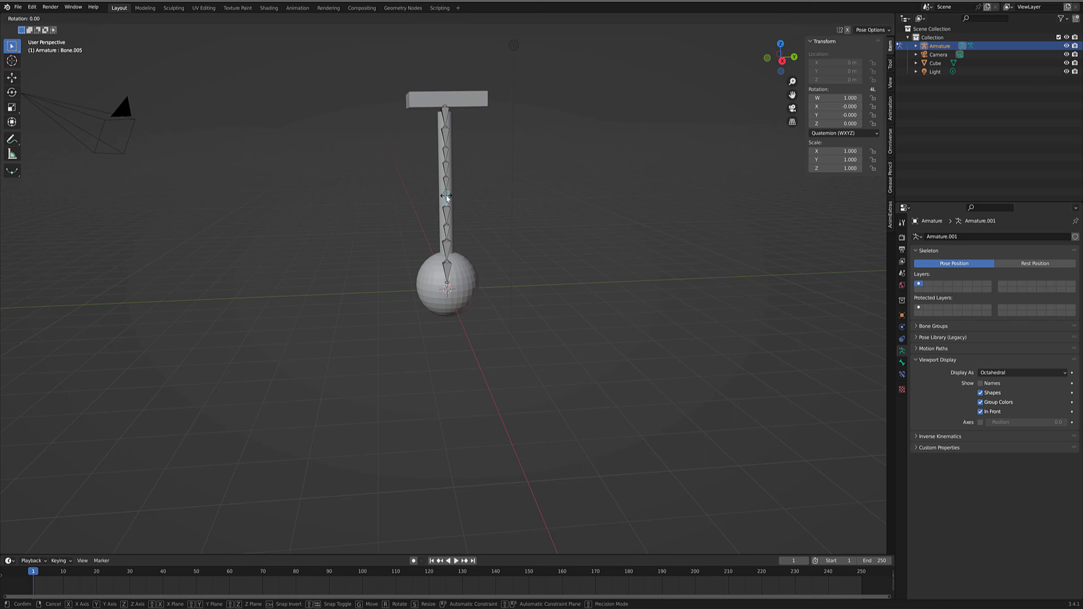
key(y)
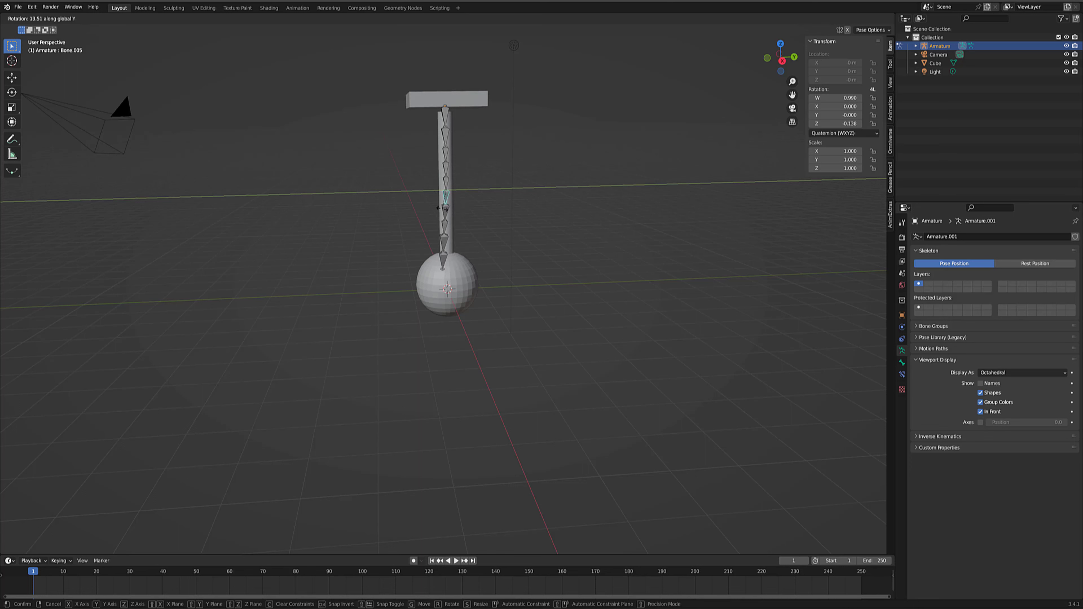
key(Escape)
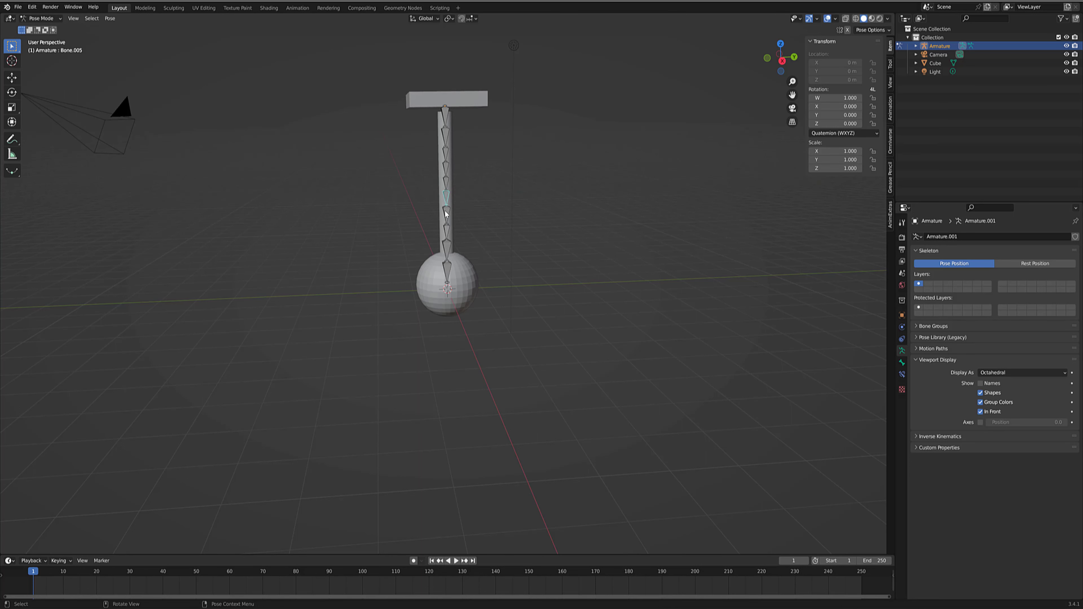
key(r)
key(x)
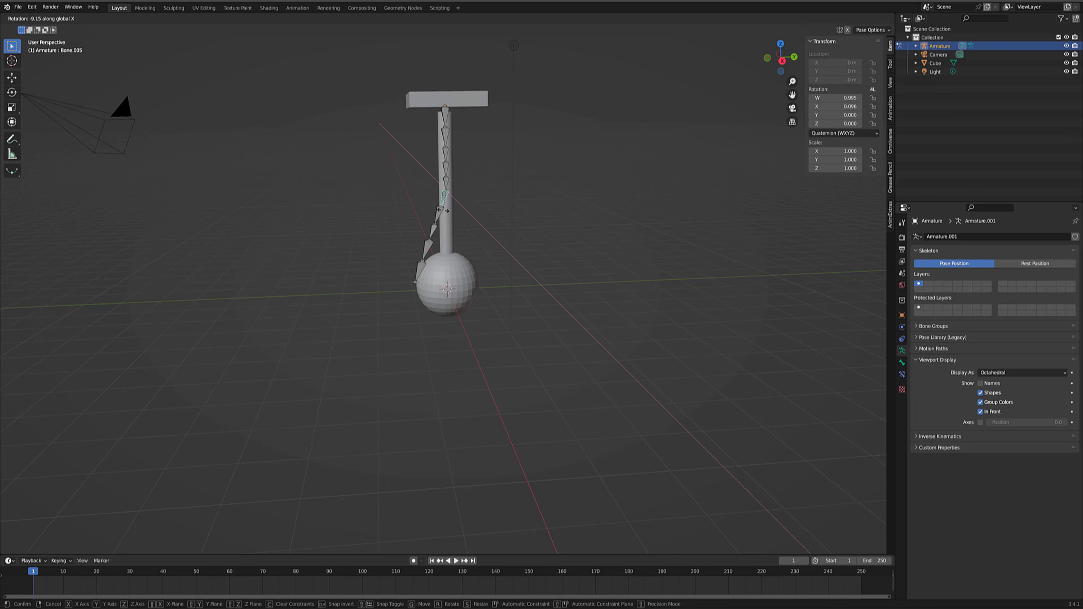
right_click(446, 212)
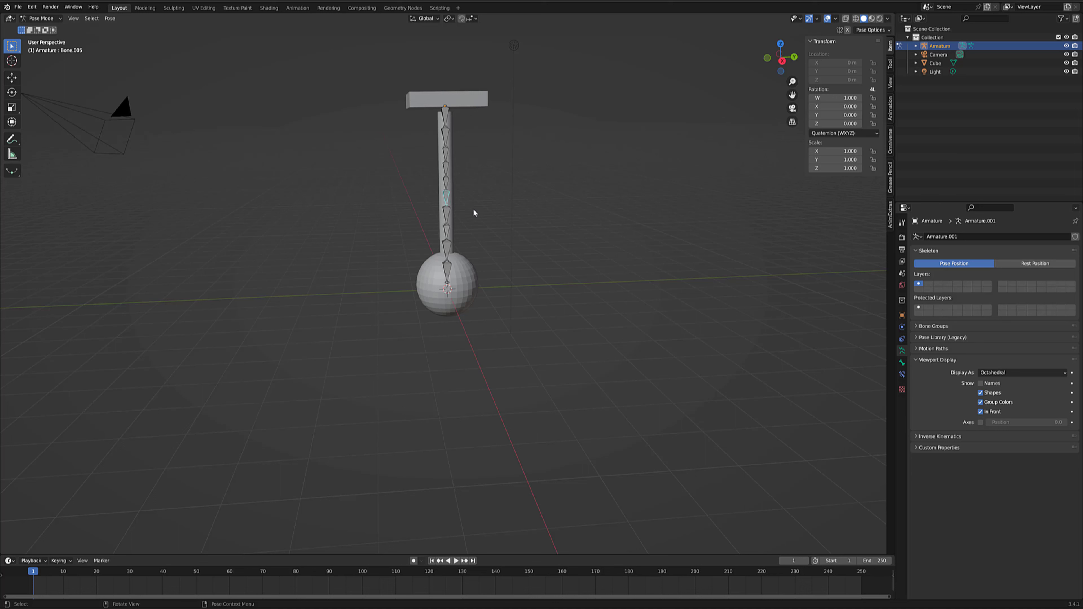
click(483, 217)
- Select the pendulum mesh together with the armature and return to Object Mode
click(935, 64)
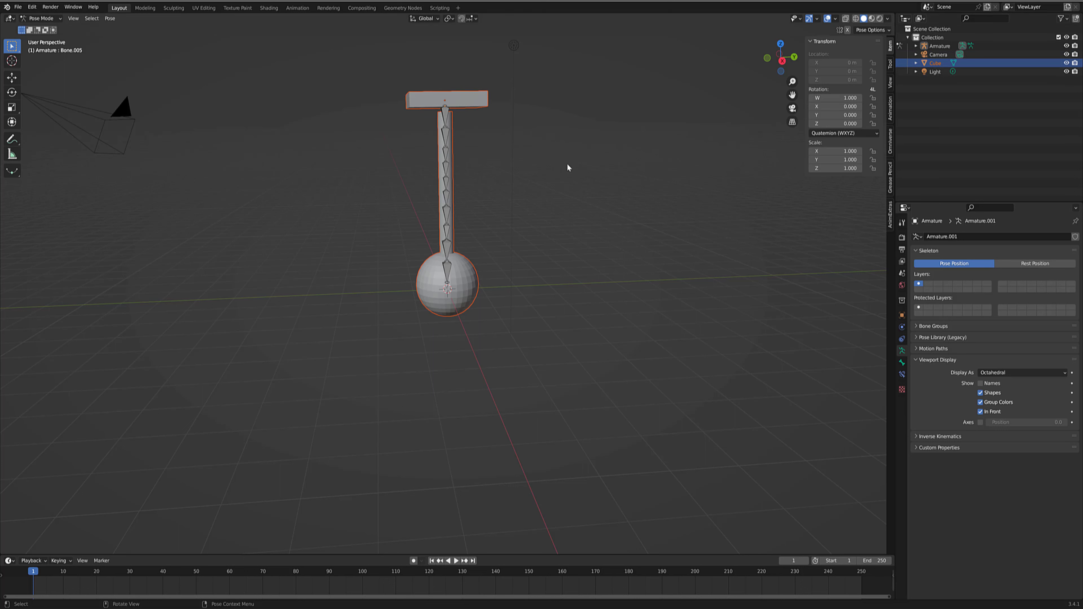
shift+click(446, 168)
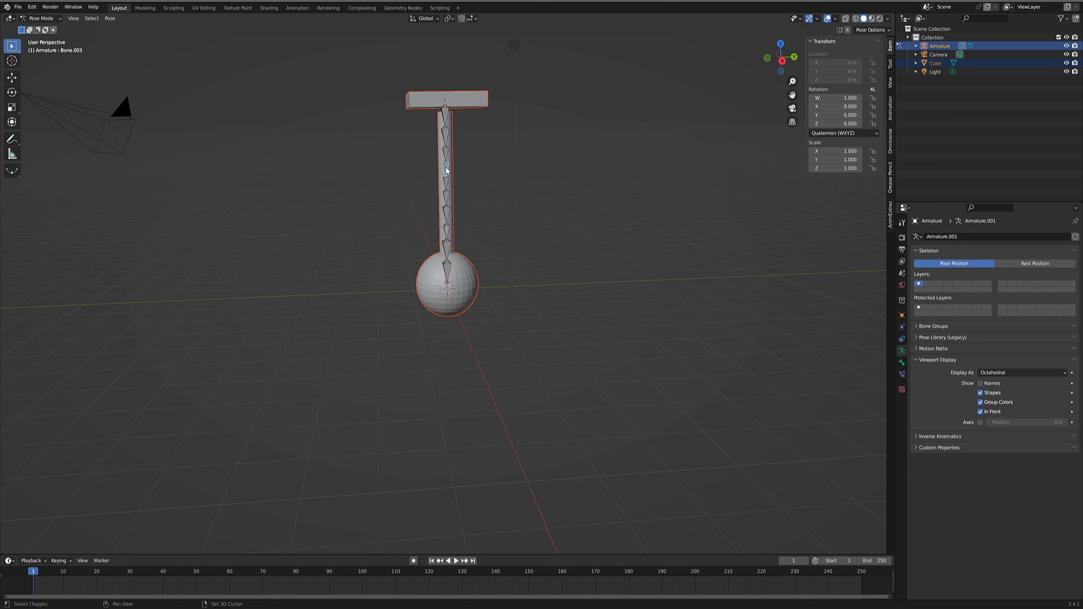
click(46, 20)
click(52, 26)
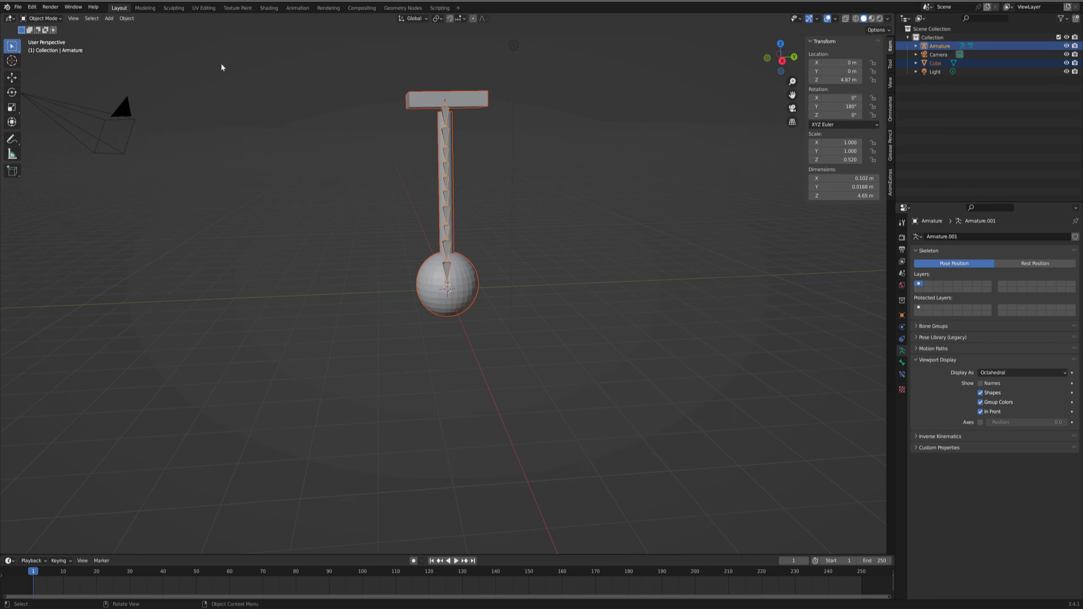
- Reselect the mesh with the armature as the active object, and parent the mesh to it With Automatic Weights
click(483, 102)
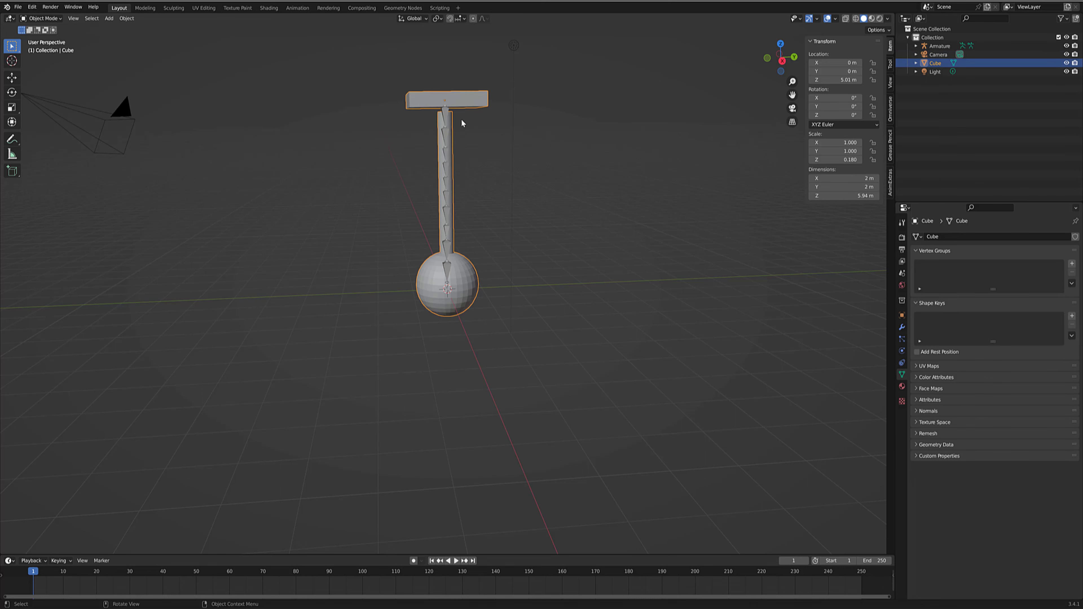
shift+click(446, 117)
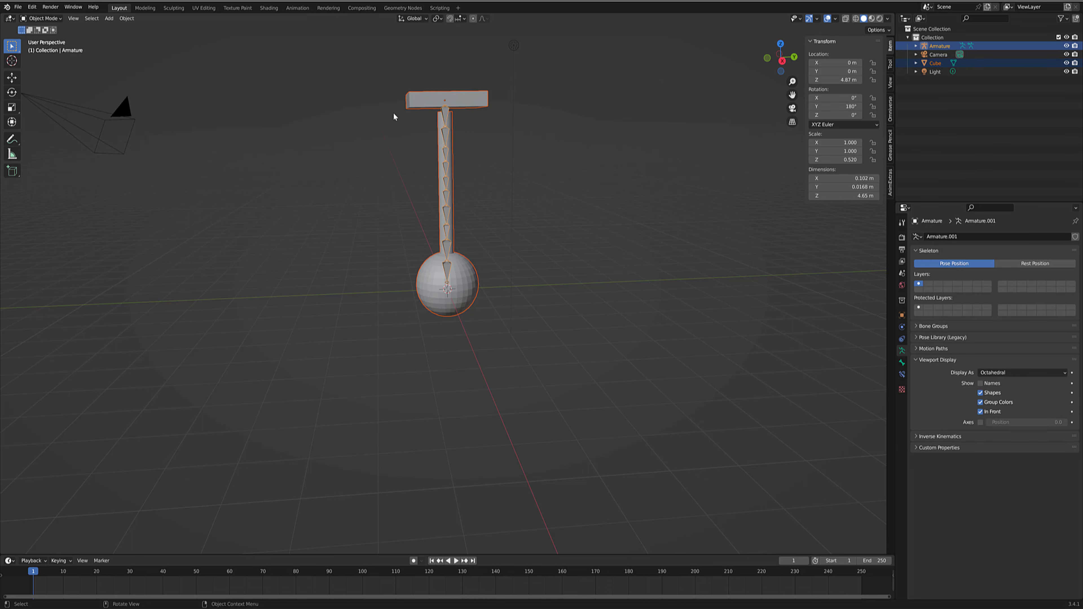
click(109, 18)
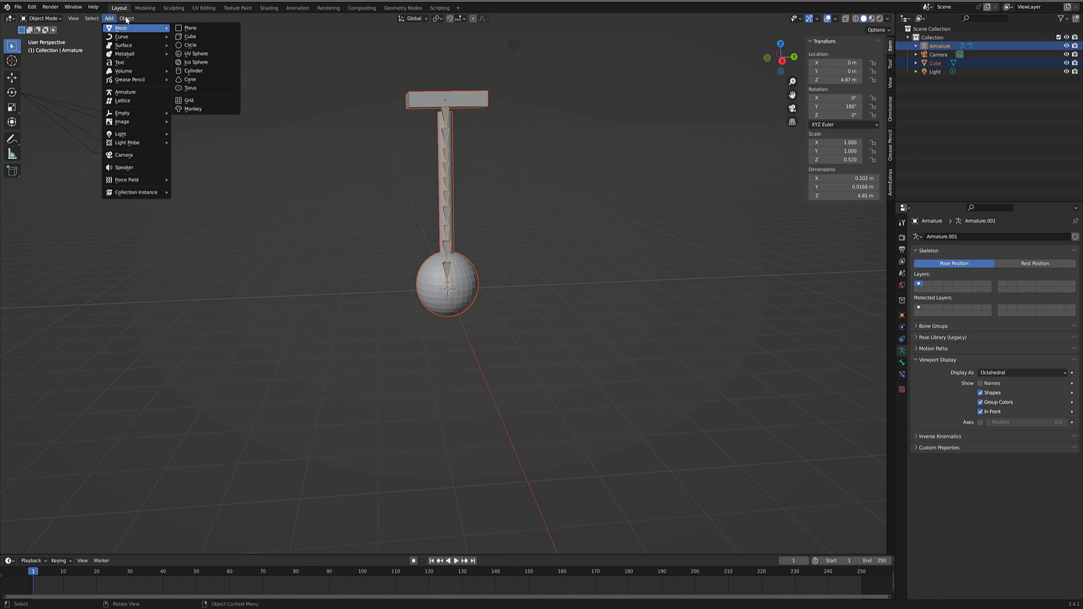
mouse_move(126, 19)
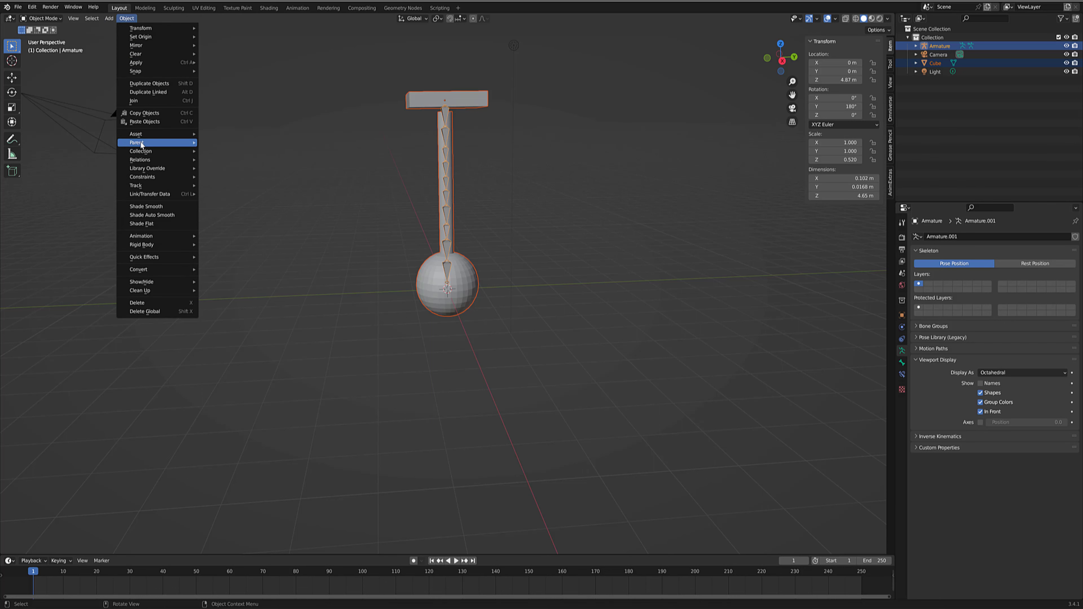
mouse_move(141, 144)
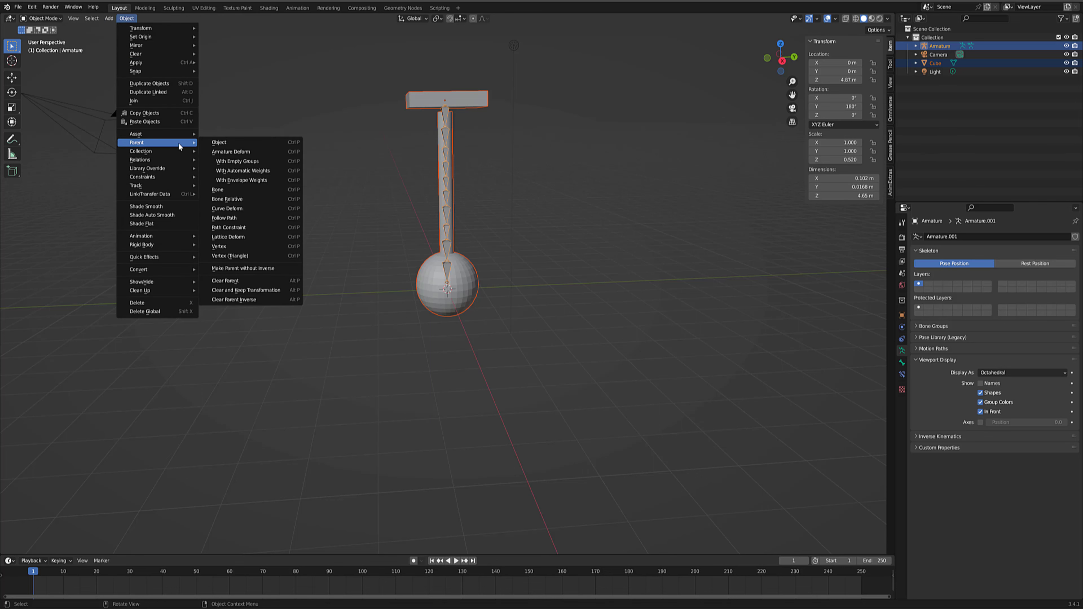
click(241, 172)
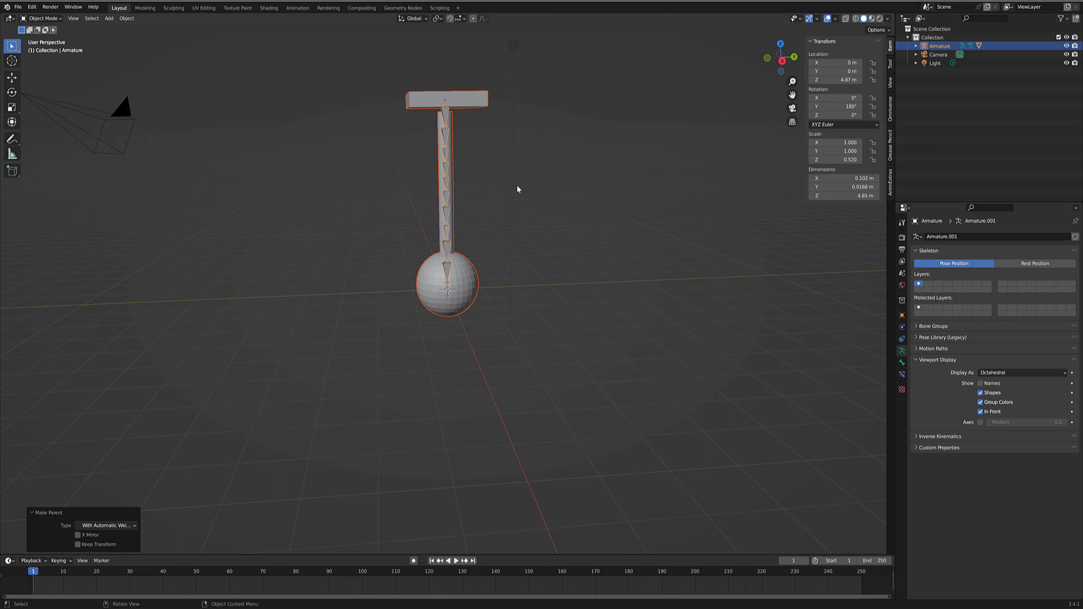
- Examine the pendulum mesh's bone weights in Weight Paint mode, and return to Object Mode
click(471, 108)
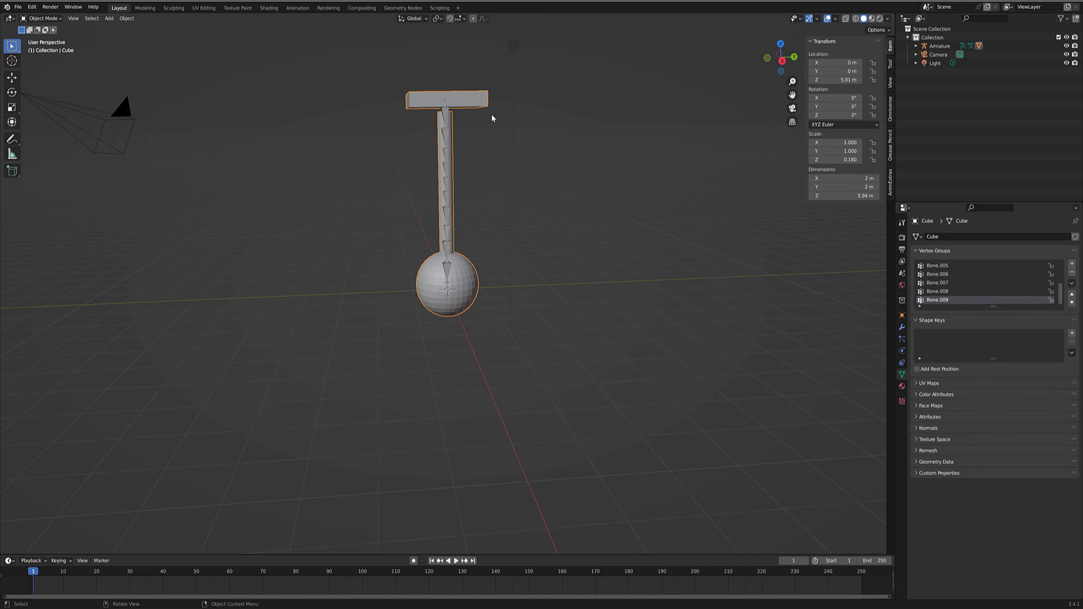
click(59, 18)
click(52, 67)
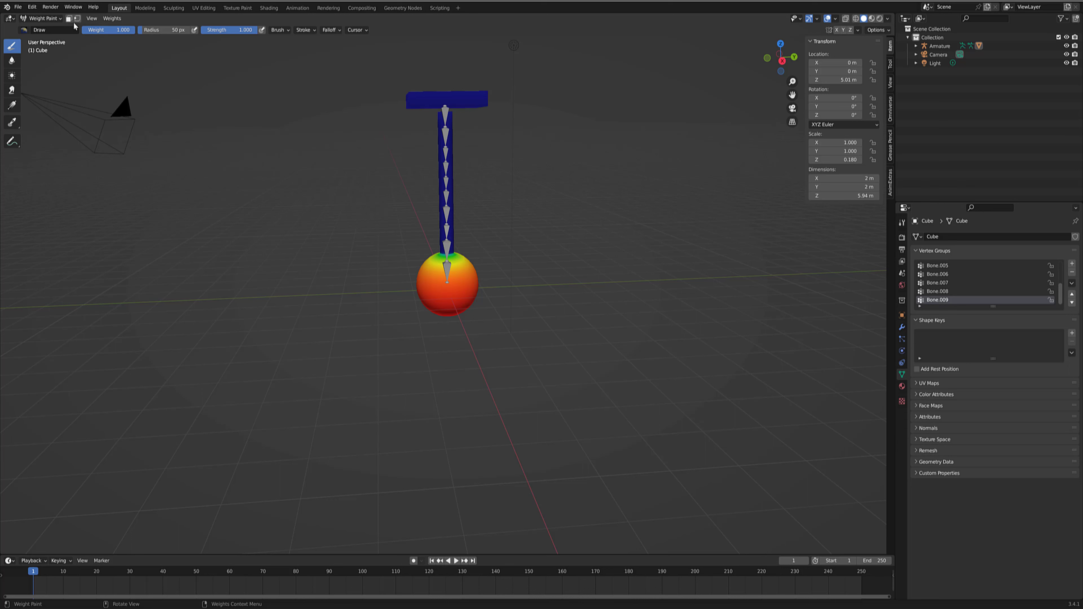
click(59, 18)
click(44, 27)
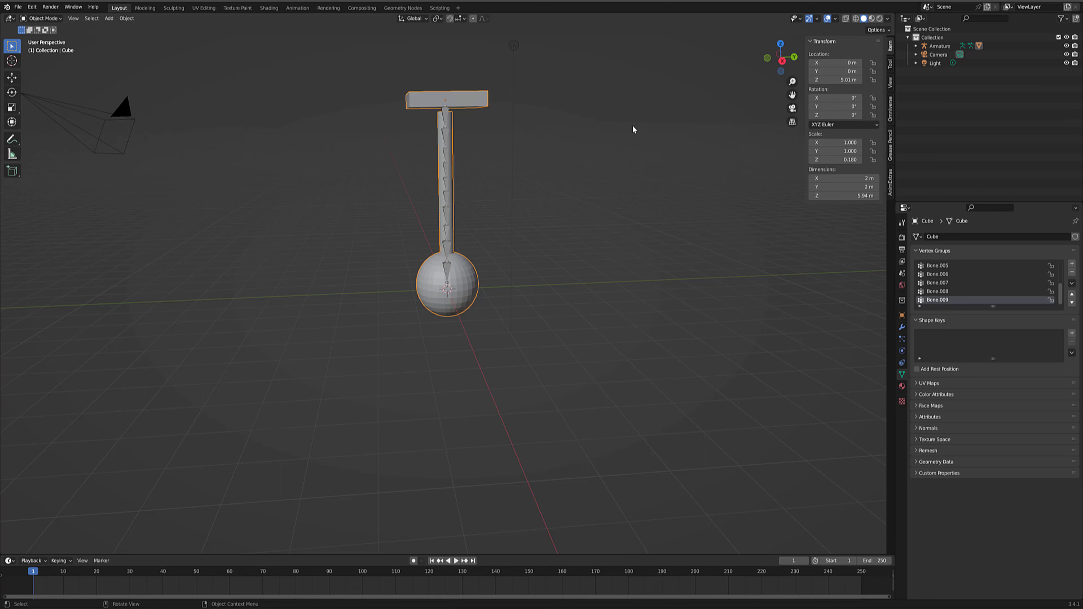
- Select the armature on its own and switch it to Pose Mode
click(481, 103)
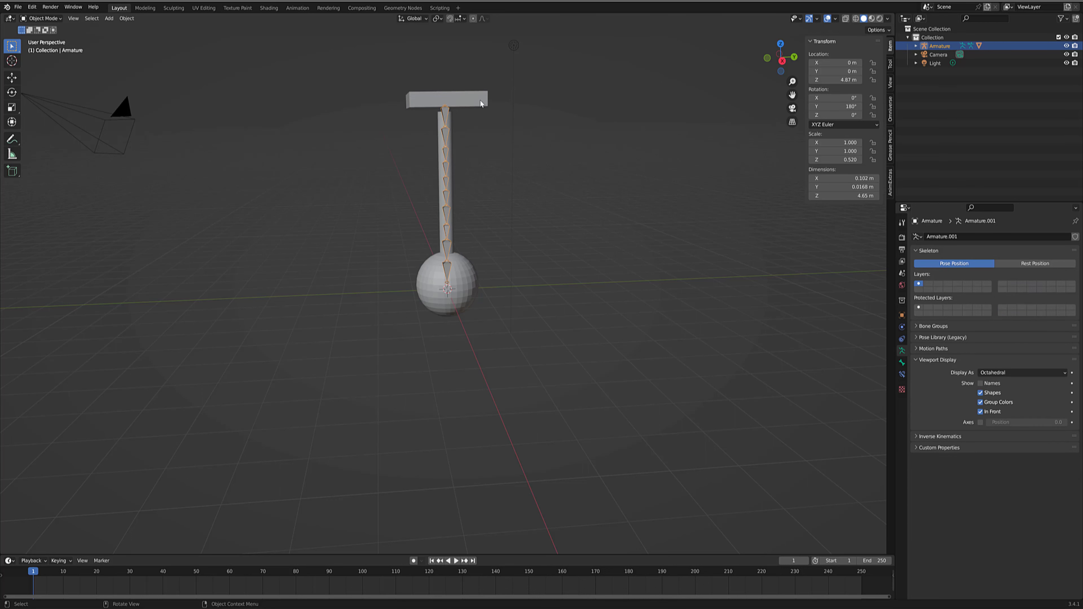
click(60, 18)
click(43, 47)
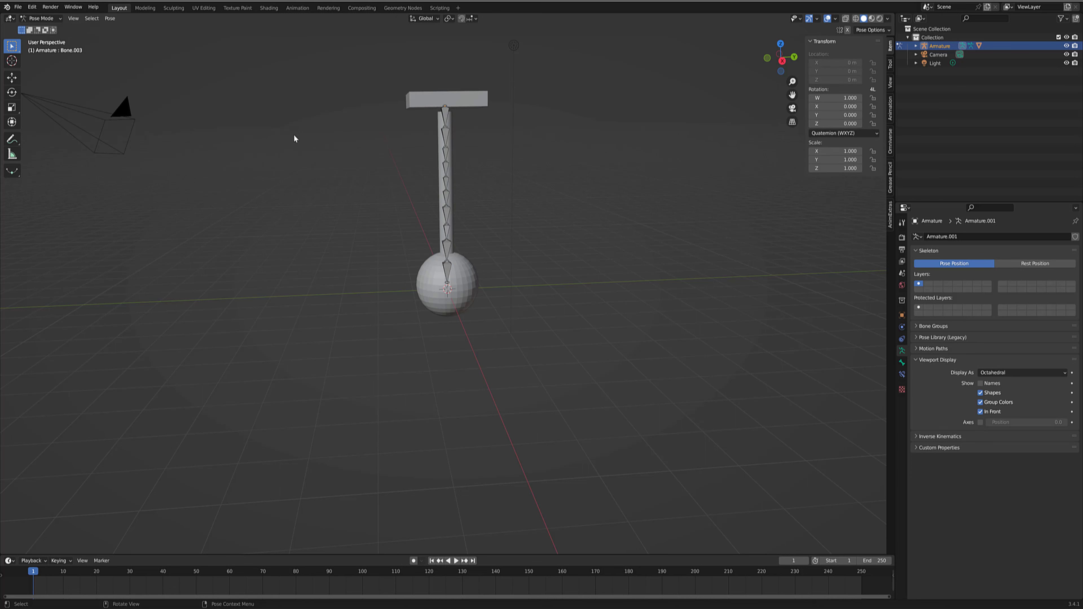
- Try rotating the bone halfway down the chain around global X and freely with trackball rotation, and cancel the rotation
click(446, 169)
key(r)
key(x)
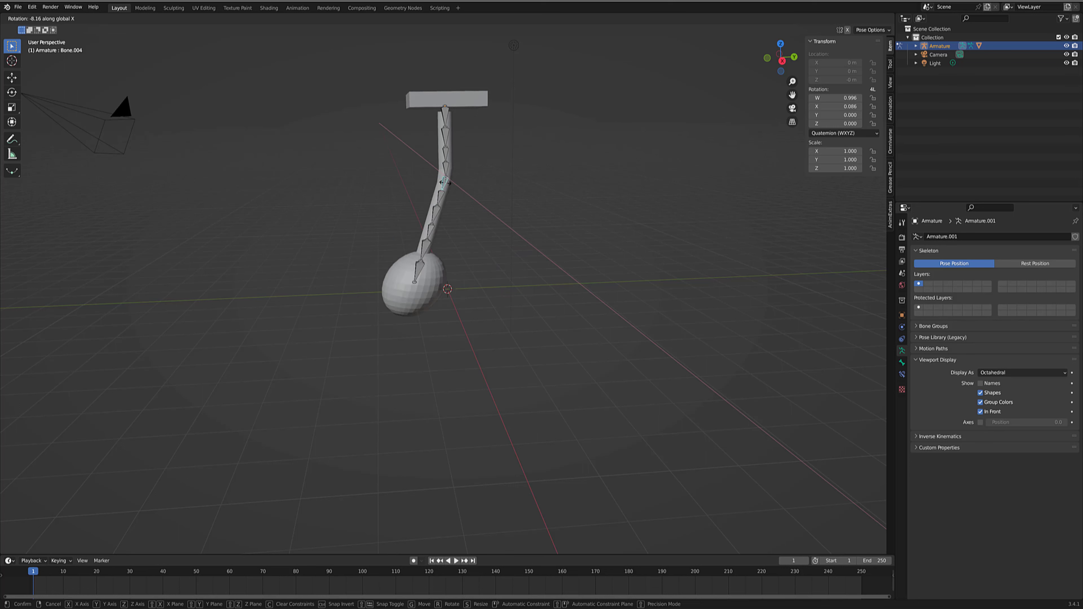
key(r)
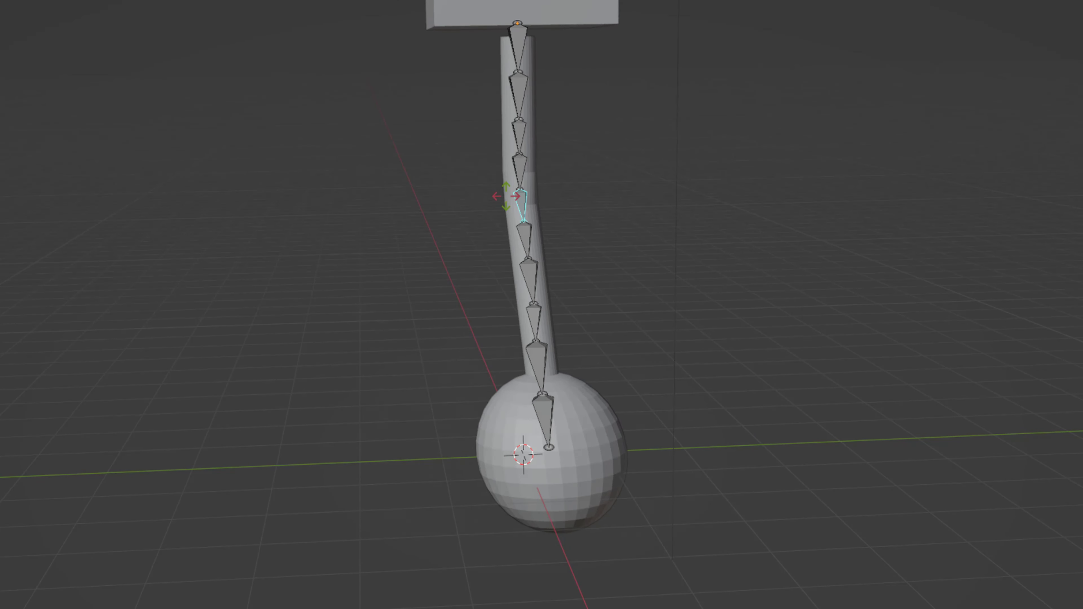
right_click(477, 191)
- Try rotating the same mid-chain bone in a steep view from above, and cancel the rotation
scroll(507, 195, up, 4)
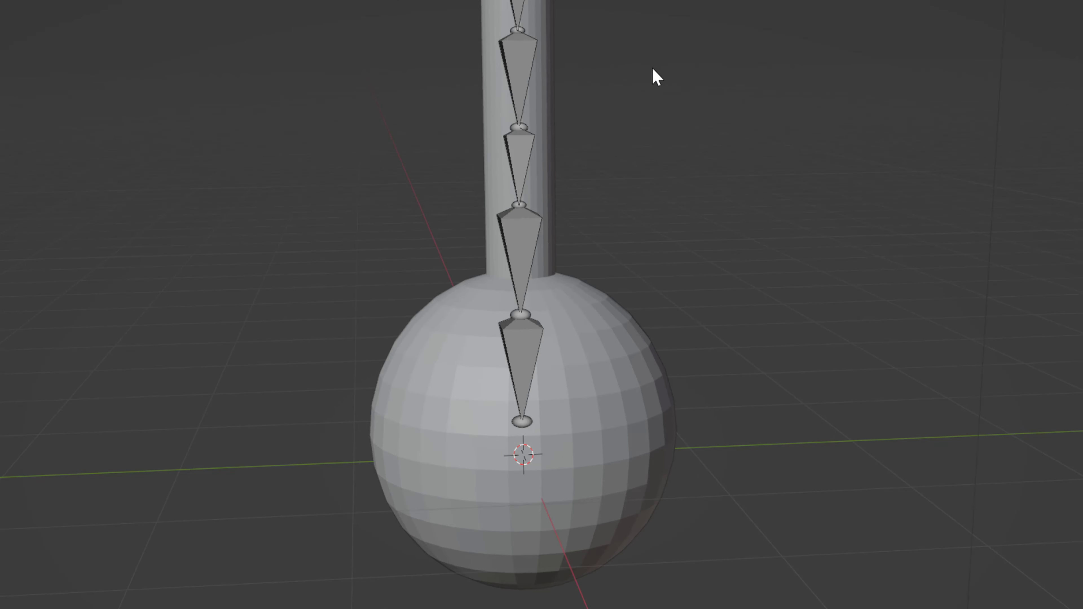
middle_drag(659, 70, 737, 75)
scroll(670, 26, down, 1)
middle_drag(737, 75, 766, 274)
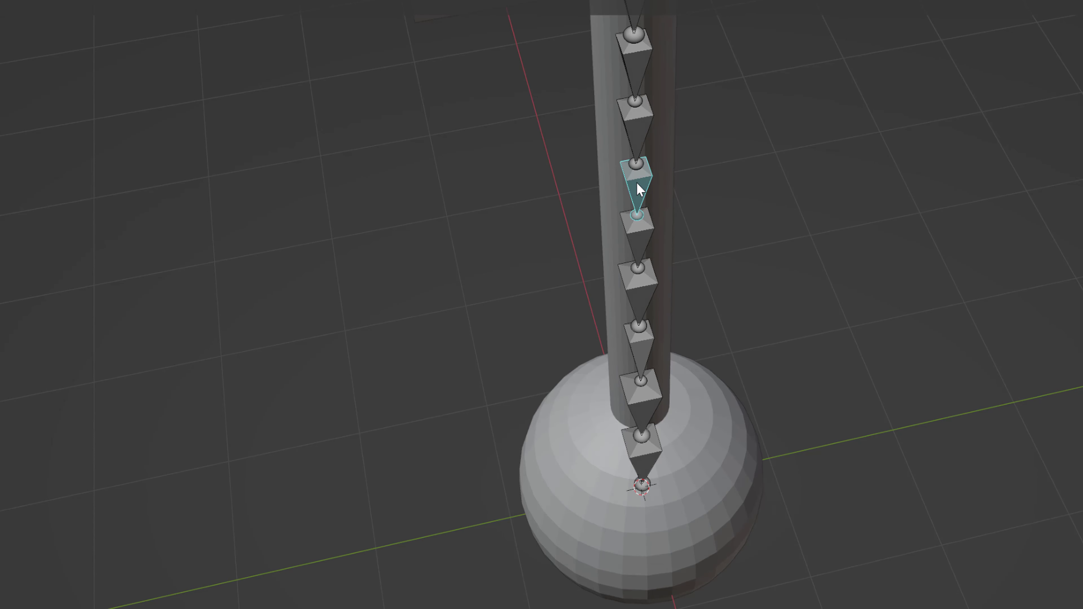
key(r)
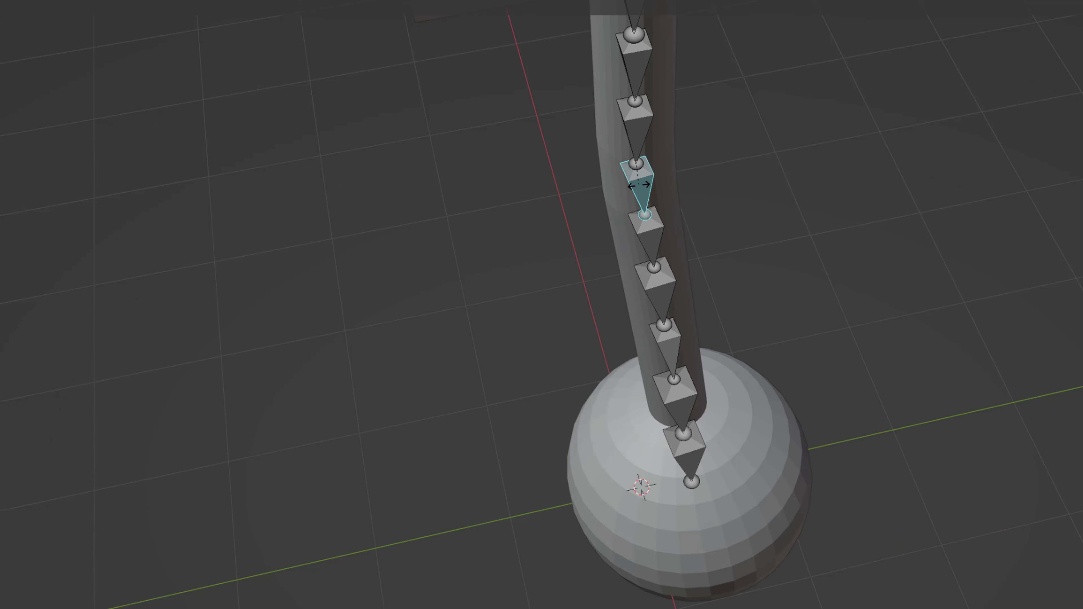
right_click(639, 185)
scroll(825, 313, down, 3)
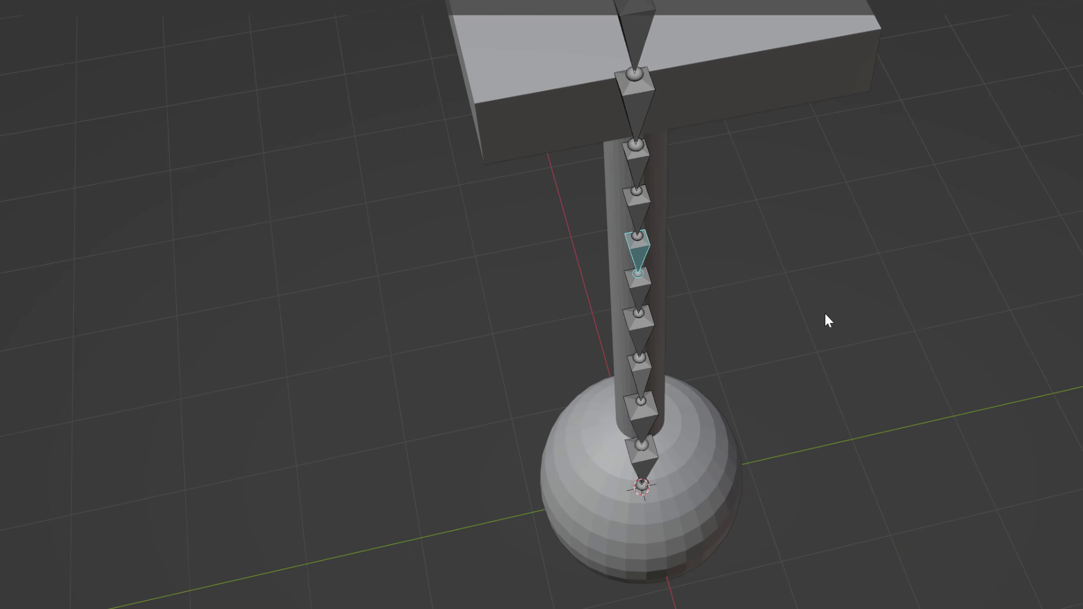
middle_drag(829, 313, 554, 175)
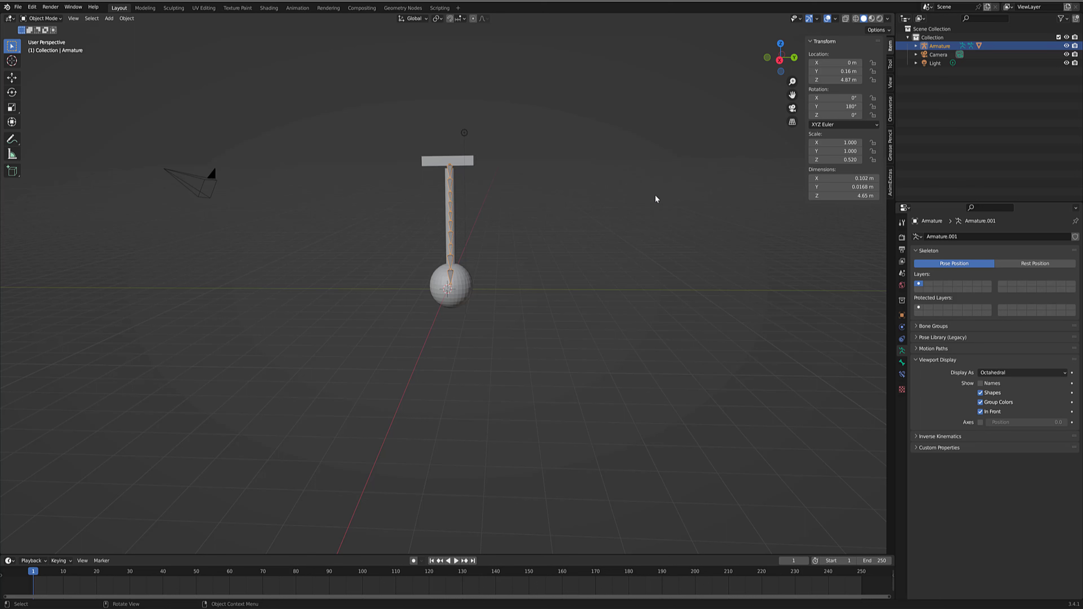
- Place the camera at X 28.519 m, Y -0.33579 m, Z 2.3383 m with rotation 90°, 0°, 90°, and look through it at the pendulum
click(191, 183)
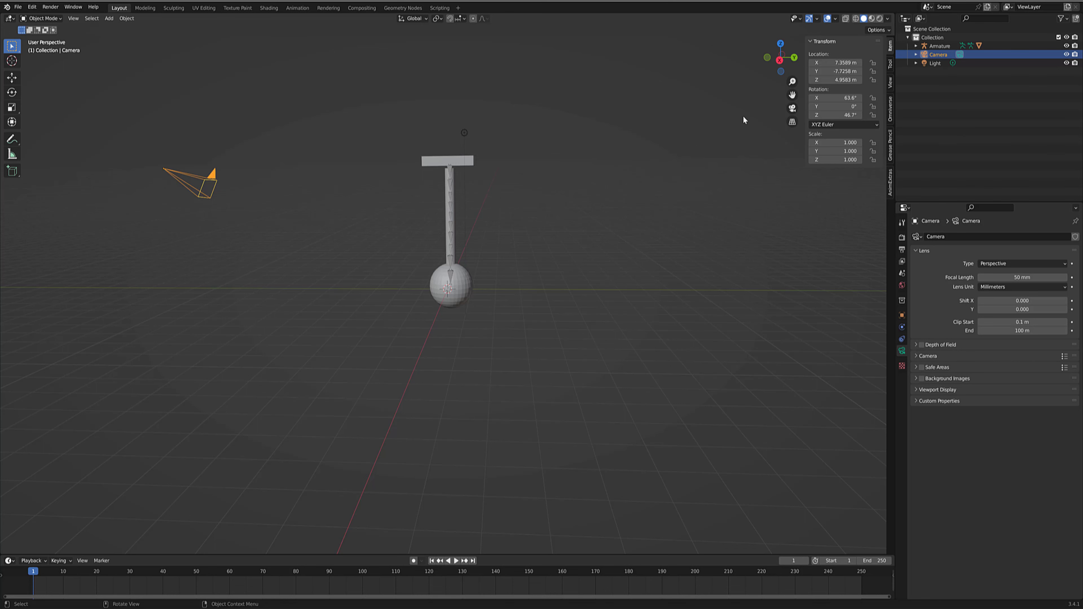
click(792, 108)
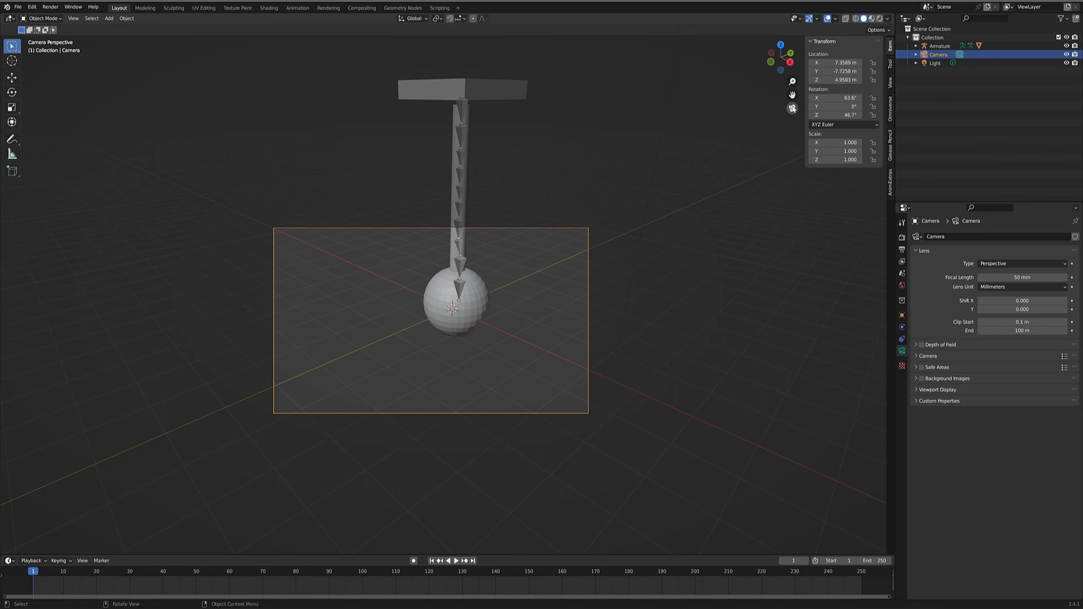
click(792, 108)
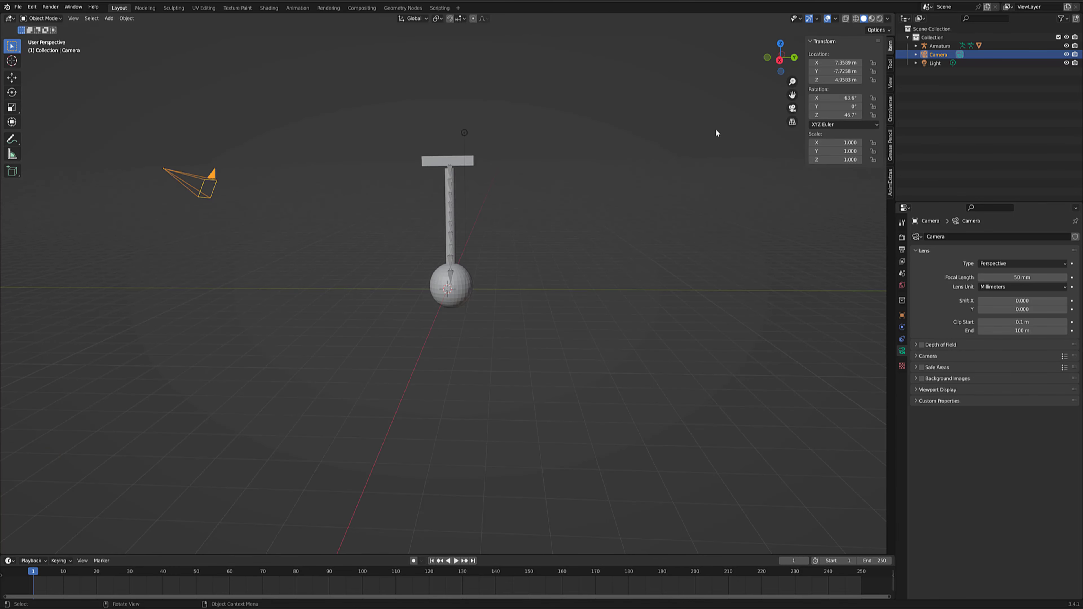
drag(836, 71, 792, 71)
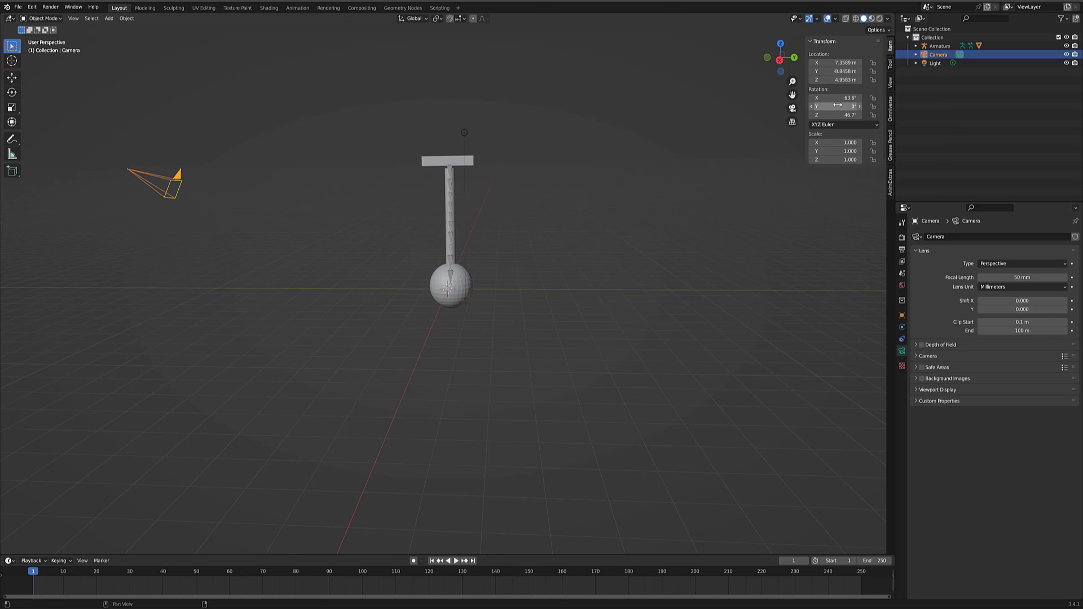
mouse_move(836, 107)
mouse_down()
mouse_move(828, 98)
mouse_move(851, 98)
mouse_up()
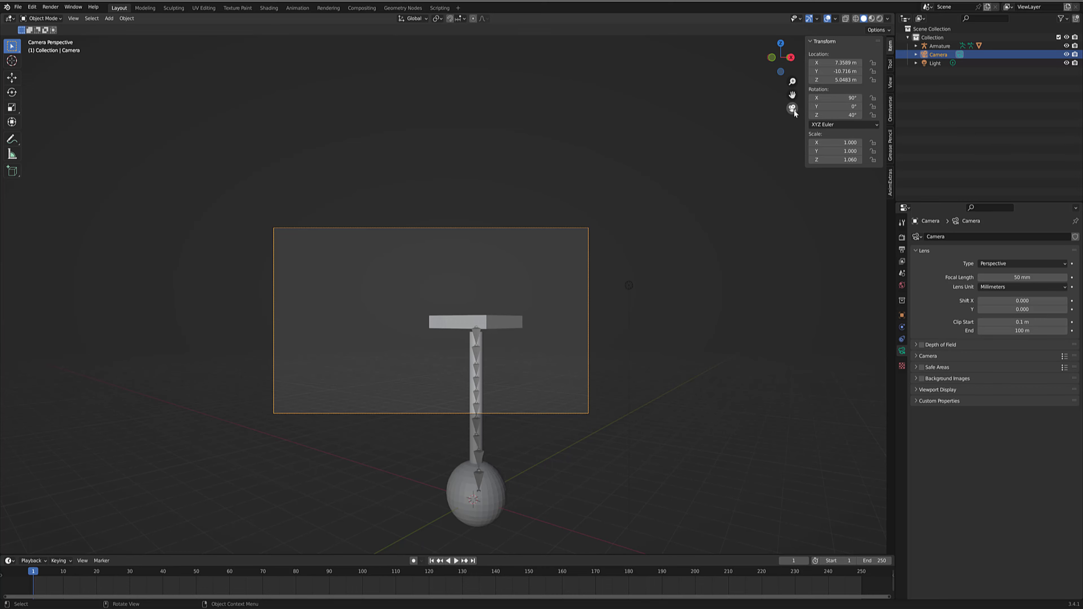
click(791, 109)
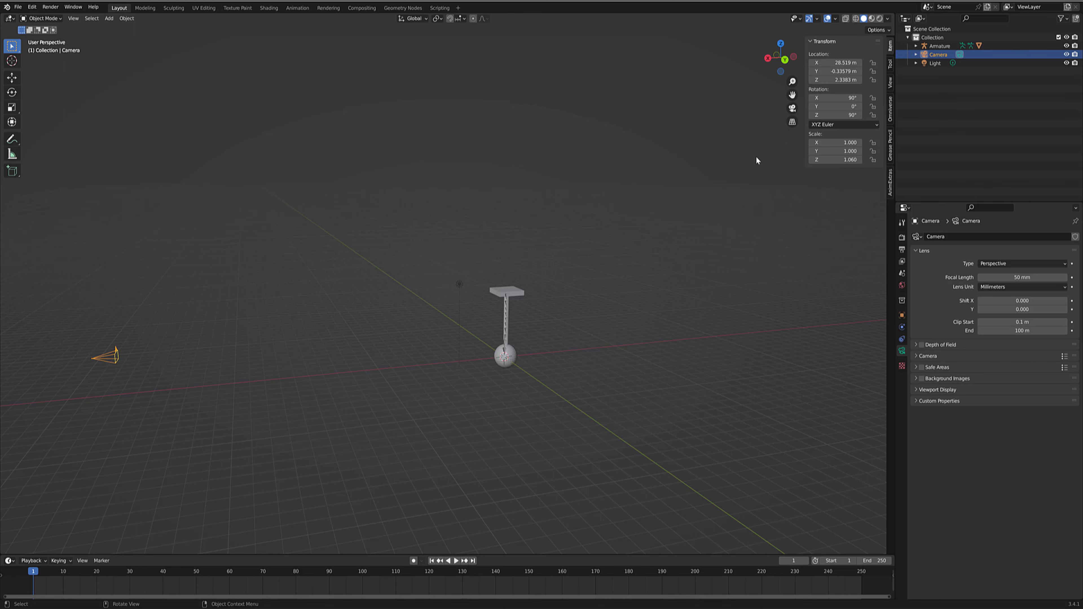
click(793, 108)
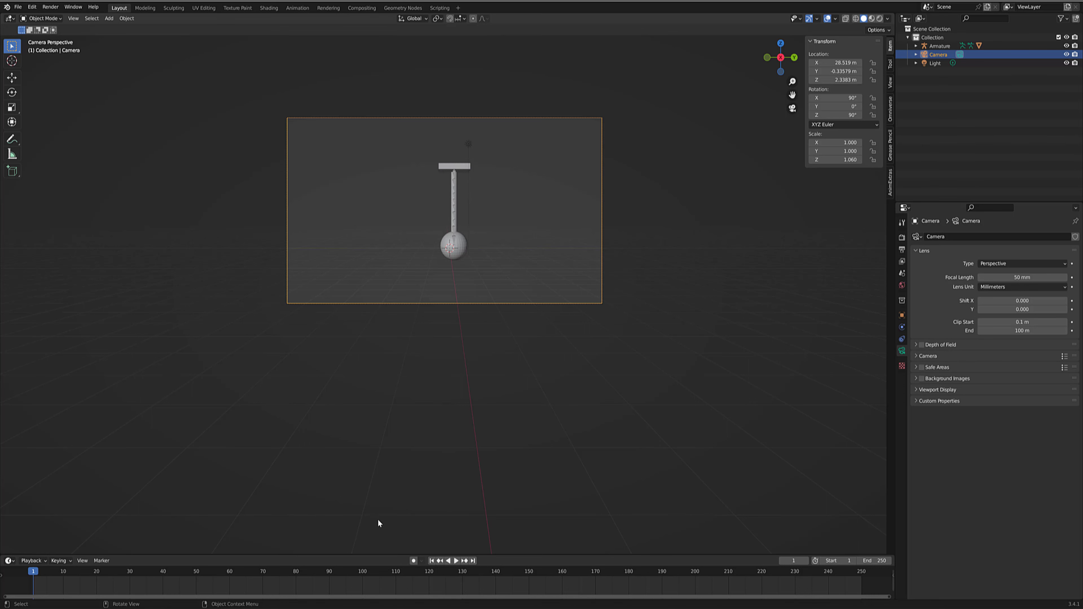
- Enlarge the timeline area and change it into a Dope Sheet editor
drag(560, 554, 557, 420)
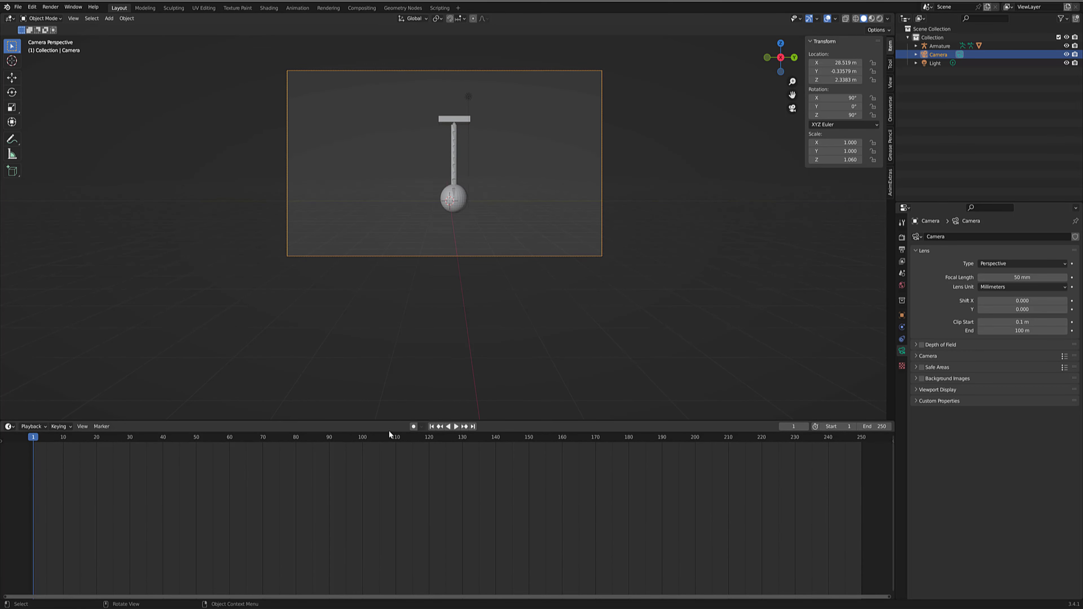
click(10, 427)
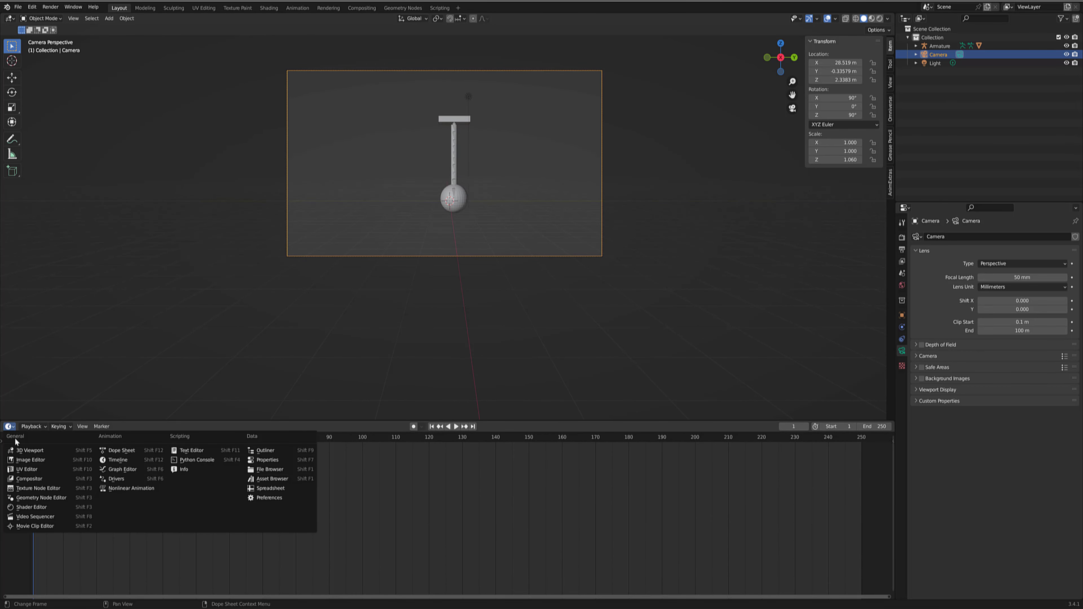
click(115, 451)
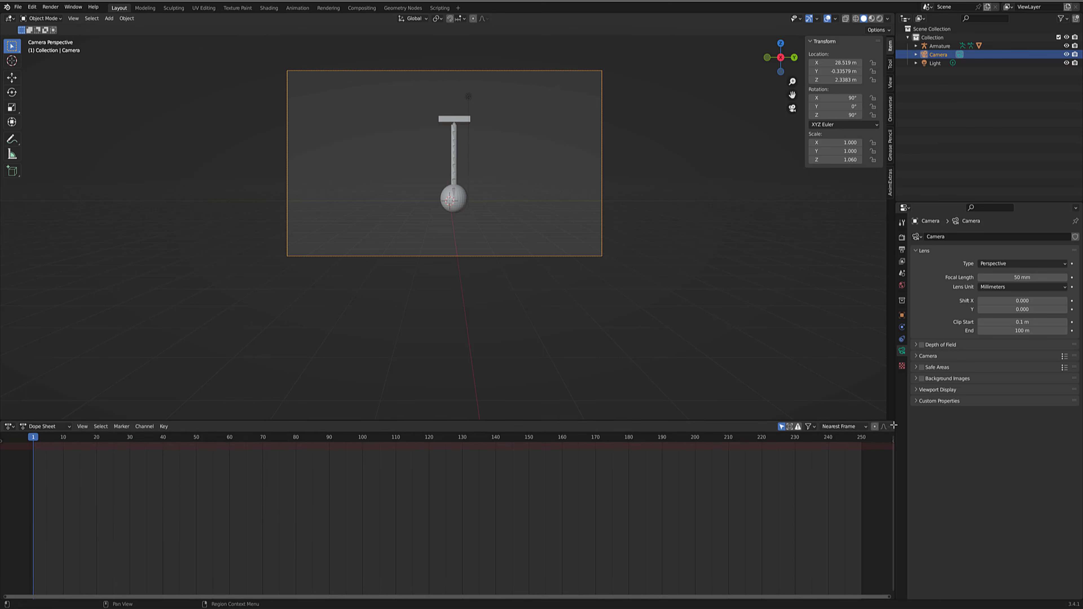
- Split the Dope Sheet area horizontally and change the upper part into a Timeline
drag(893, 426, 883, 472)
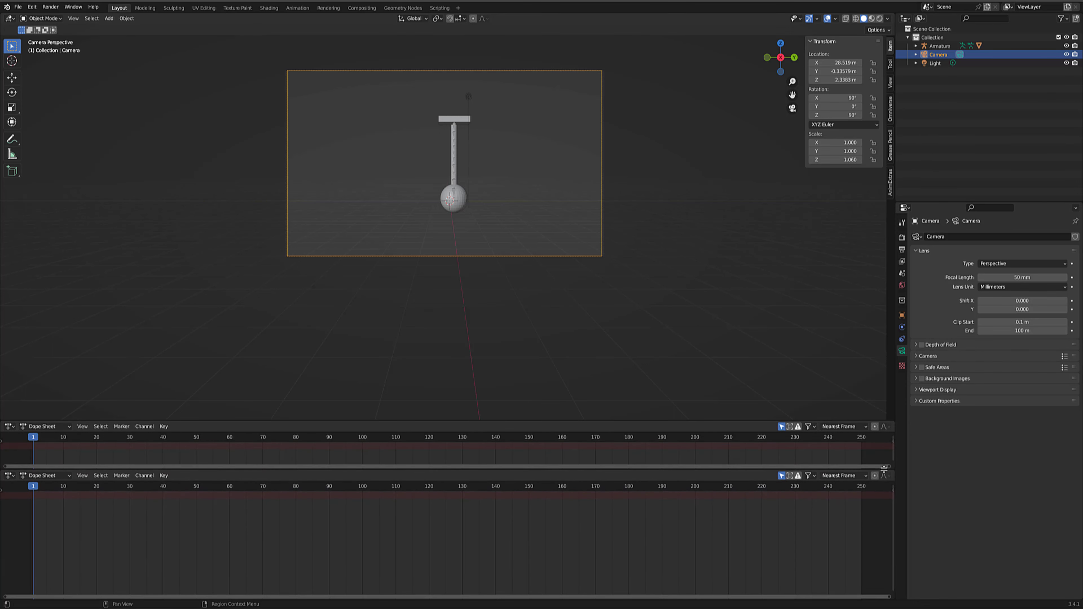
click(69, 426)
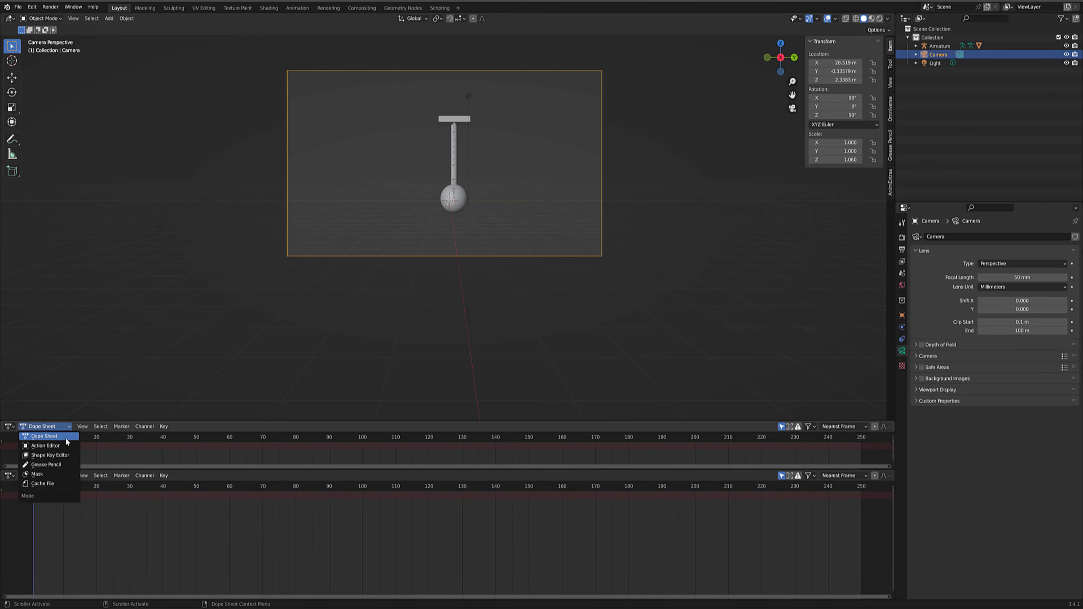
click(13, 427)
click(67, 427)
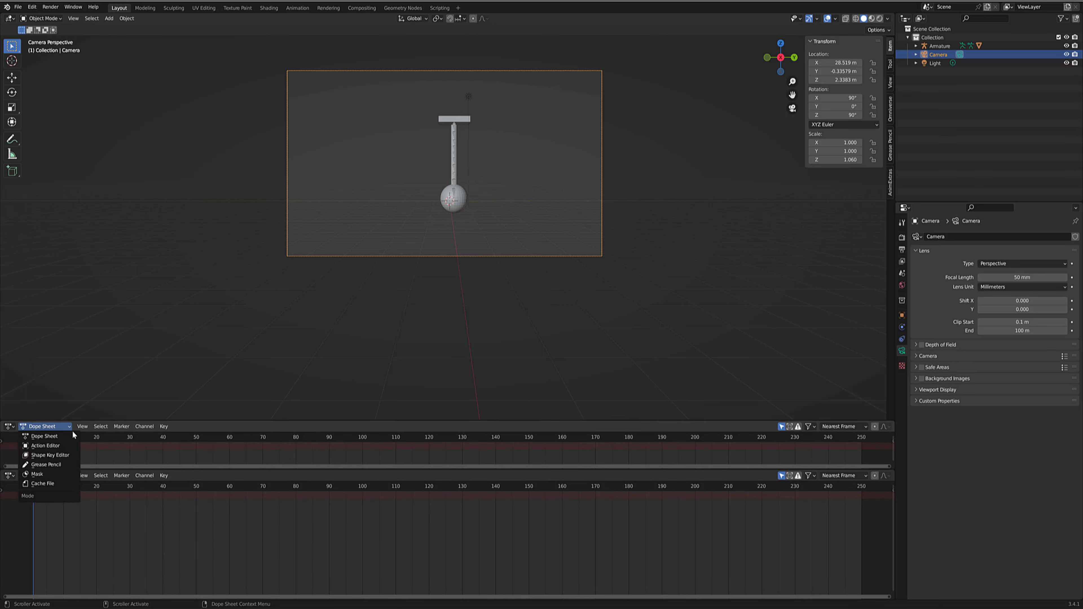
click(9, 426)
click(145, 460)
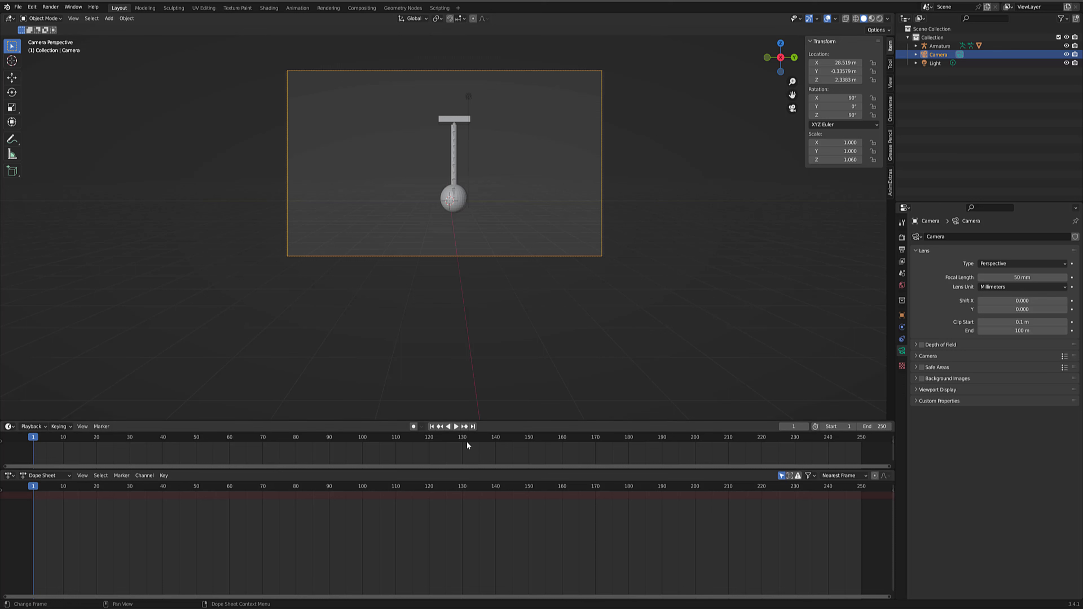
- Set the animation's end frame to 72 and scale the Timeline and Dope Sheet so the frame range fills both
click(881, 427)
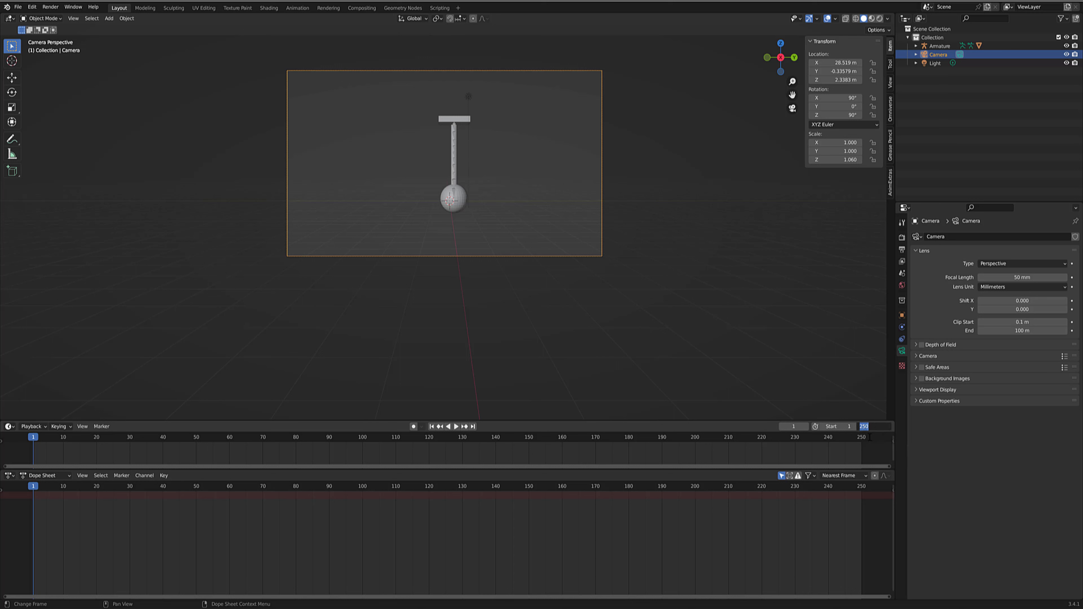
text(72)
key(Return)
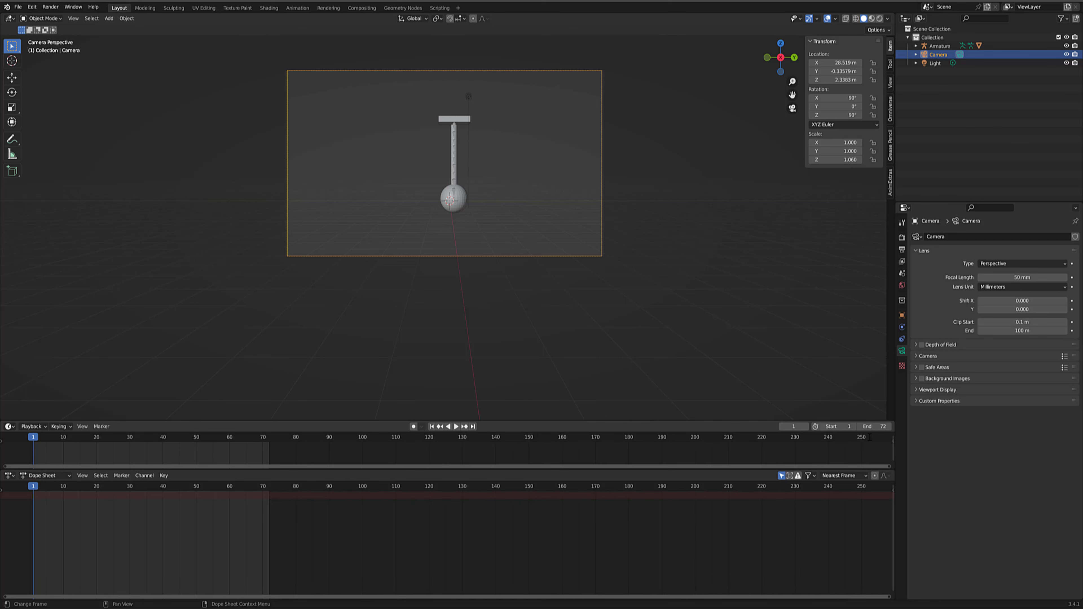
drag(890, 597, 535, 608)
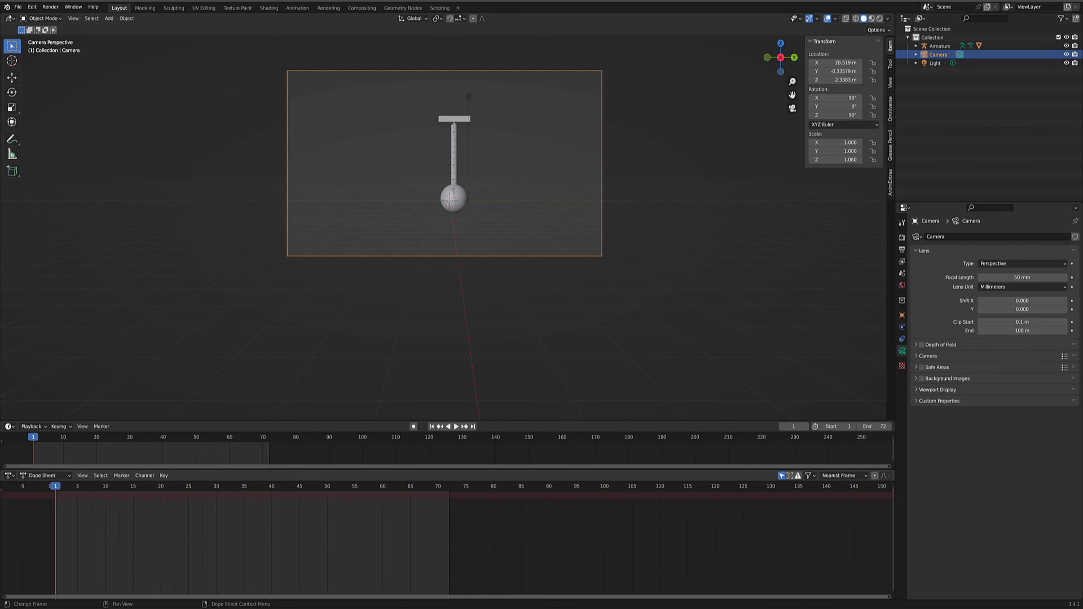
drag(887, 466, 309, 508)
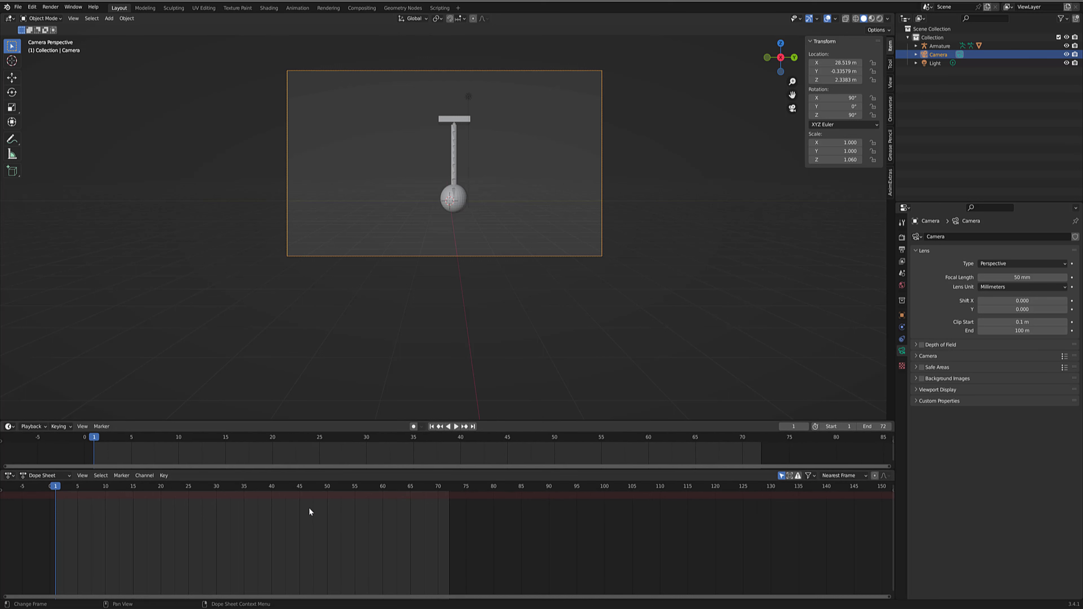
drag(888, 597, 521, 596)
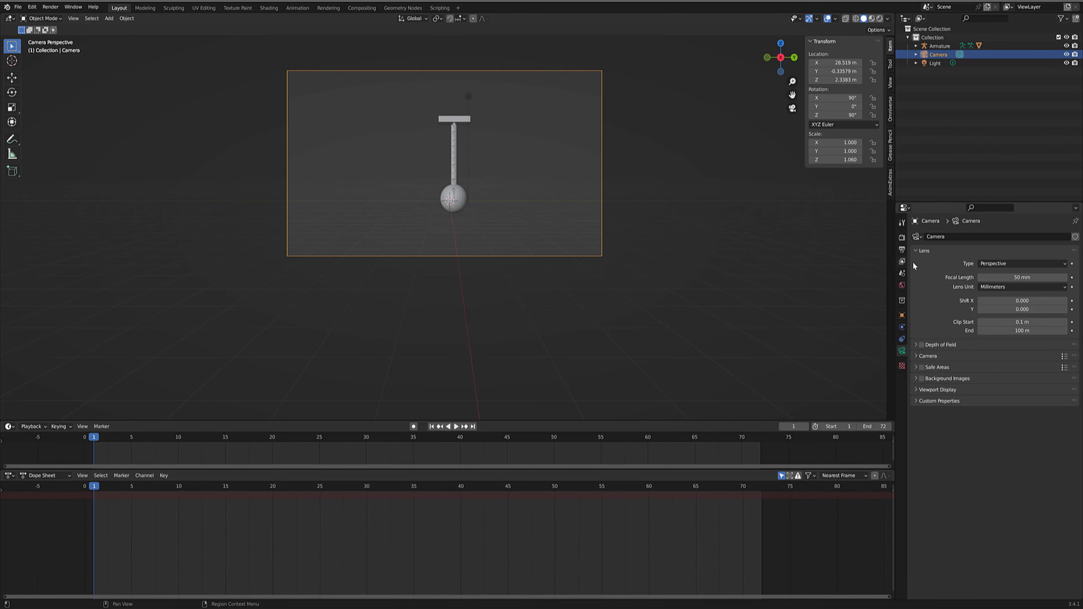
- Set the output file format to FFmpeg Video and expand its encoding settings
click(904, 251)
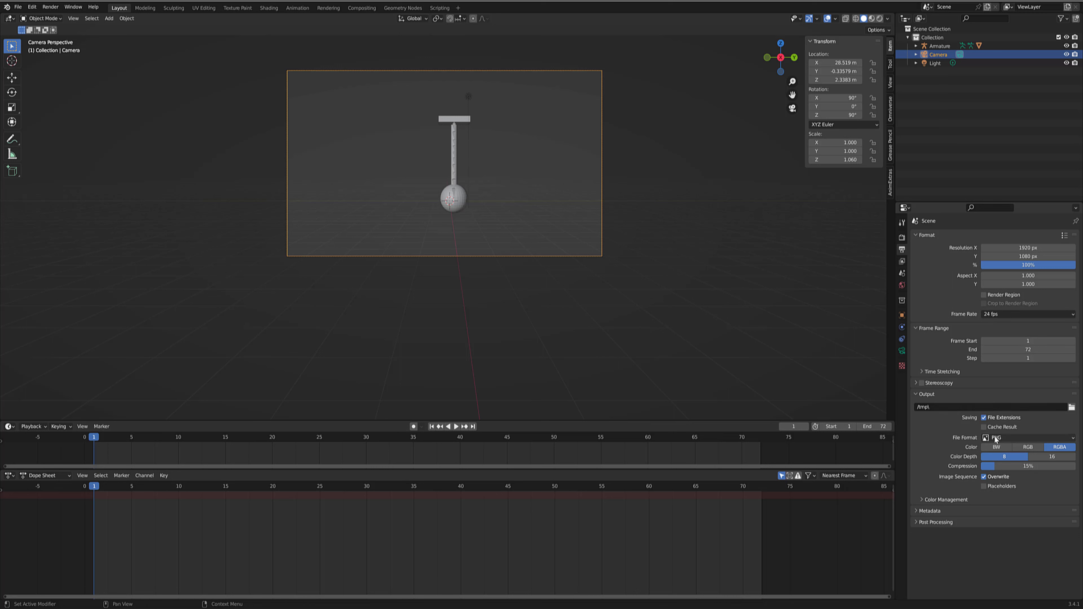
click(1028, 437)
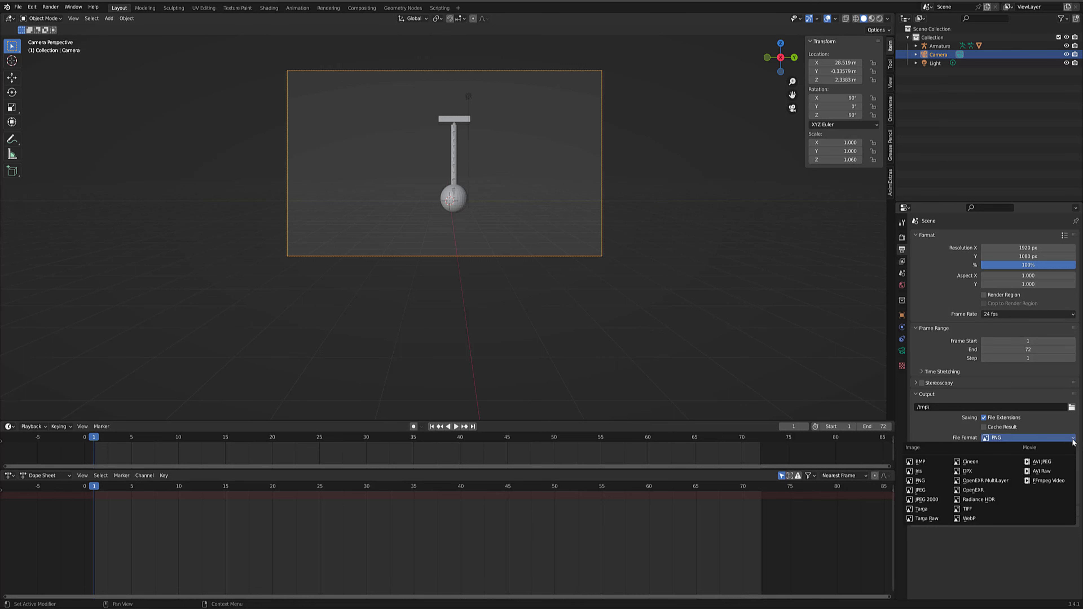
click(1046, 480)
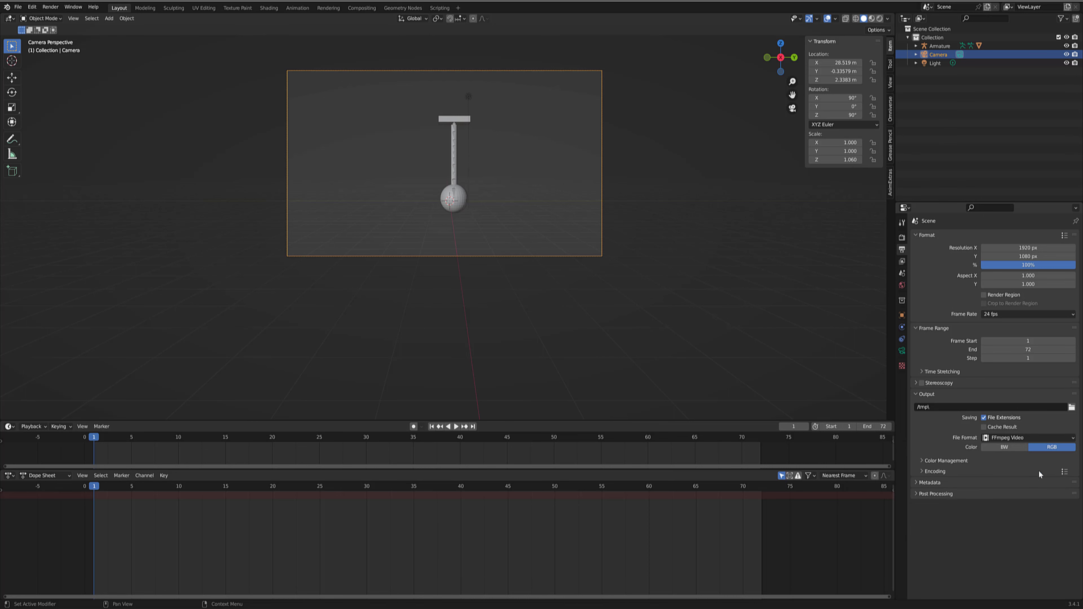
click(1073, 438)
click(921, 470)
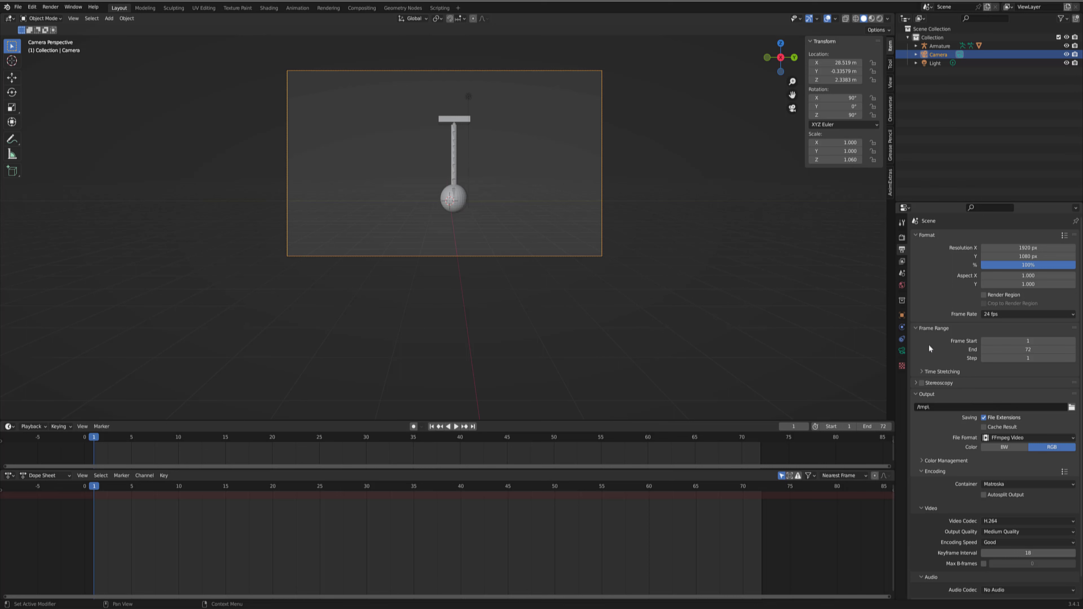
- Check which render engine the scene uses and return to the output settings
click(902, 222)
click(902, 238)
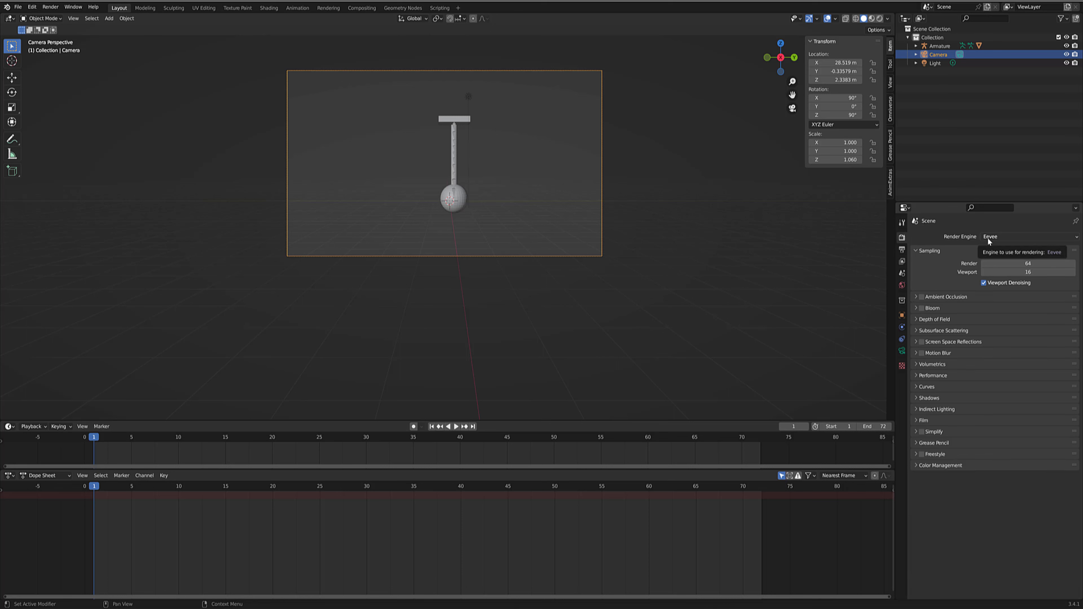
click(902, 251)
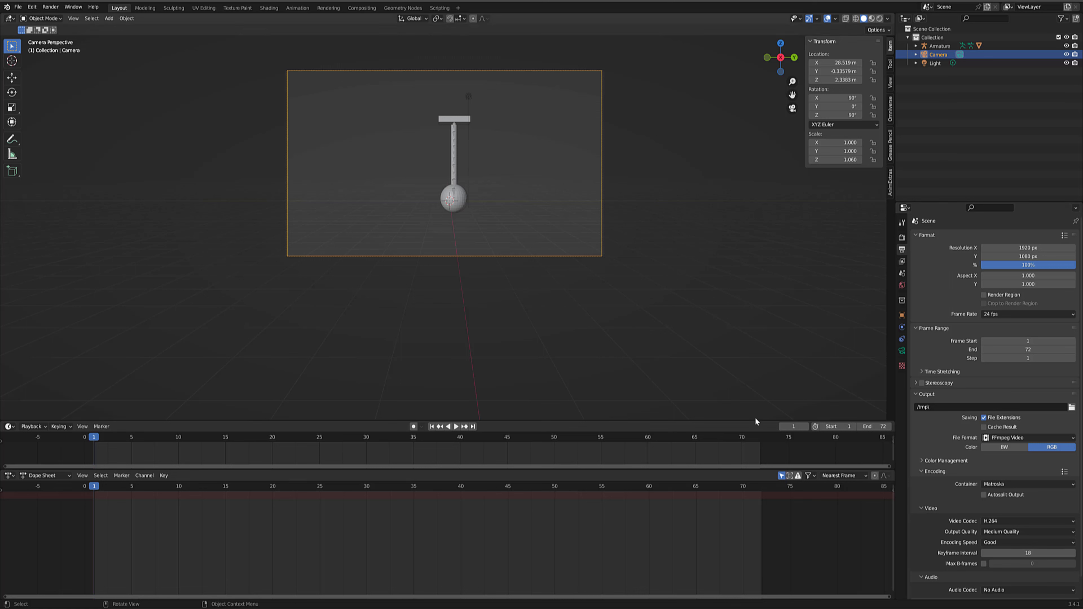
- Turn on auto keying and select the pendulum mesh
click(413, 427)
click(455, 123)
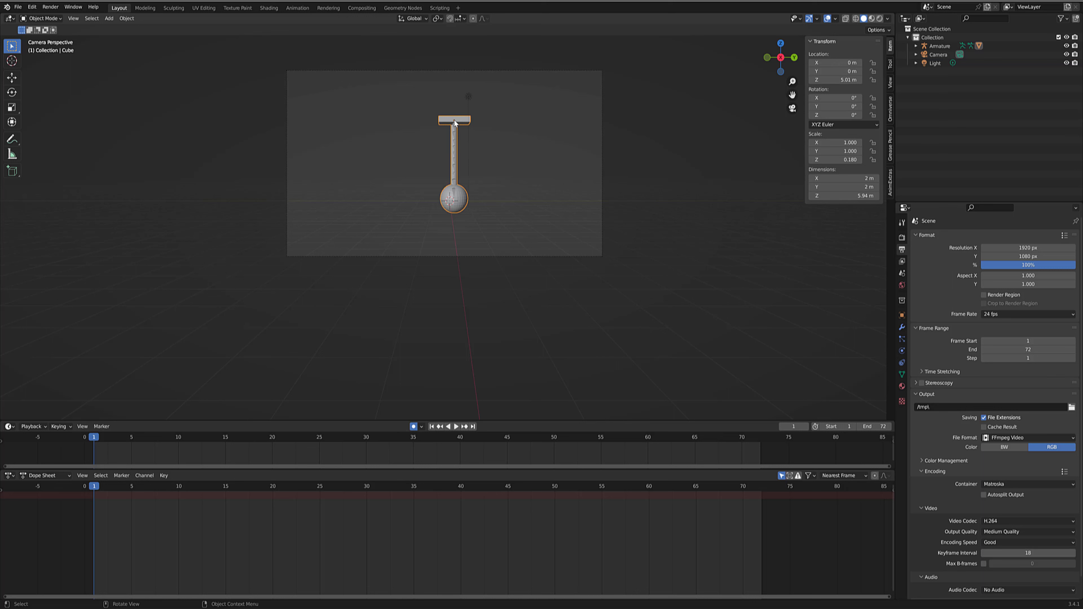
click(455, 123)
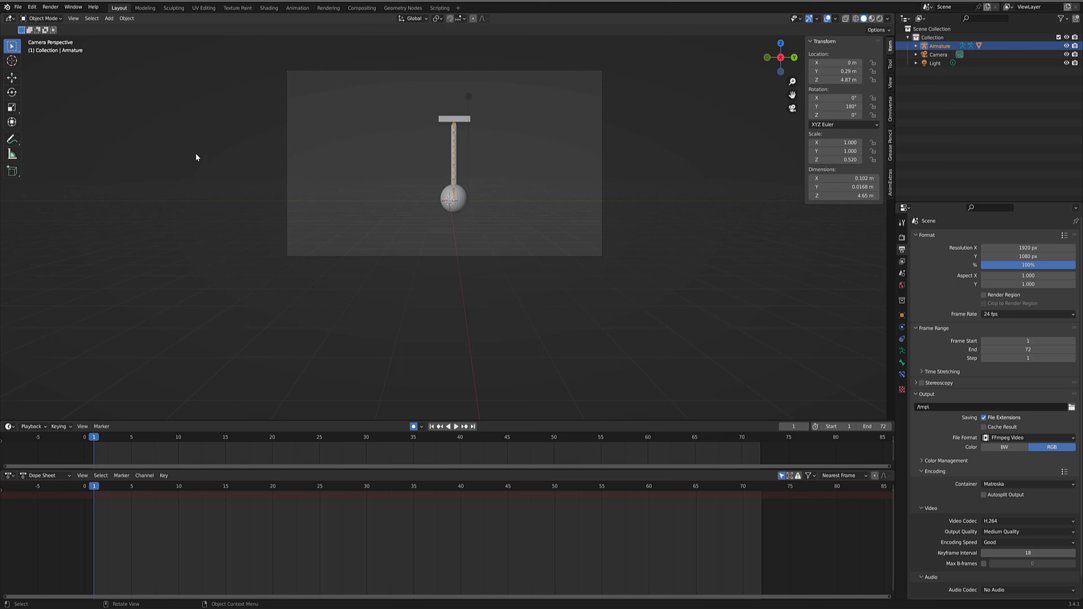
click(460, 122)
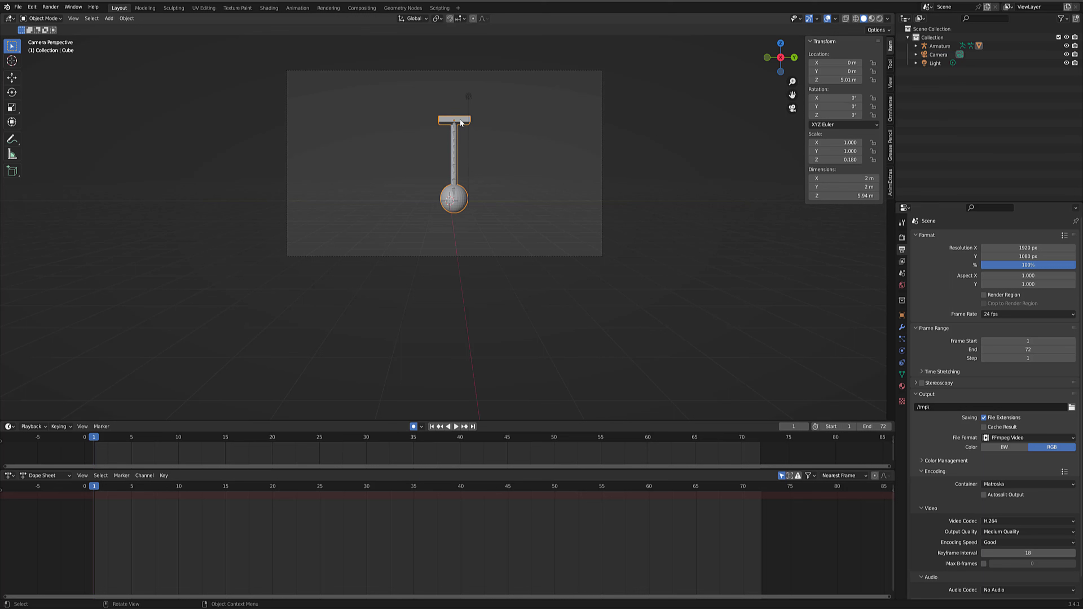
key(g)
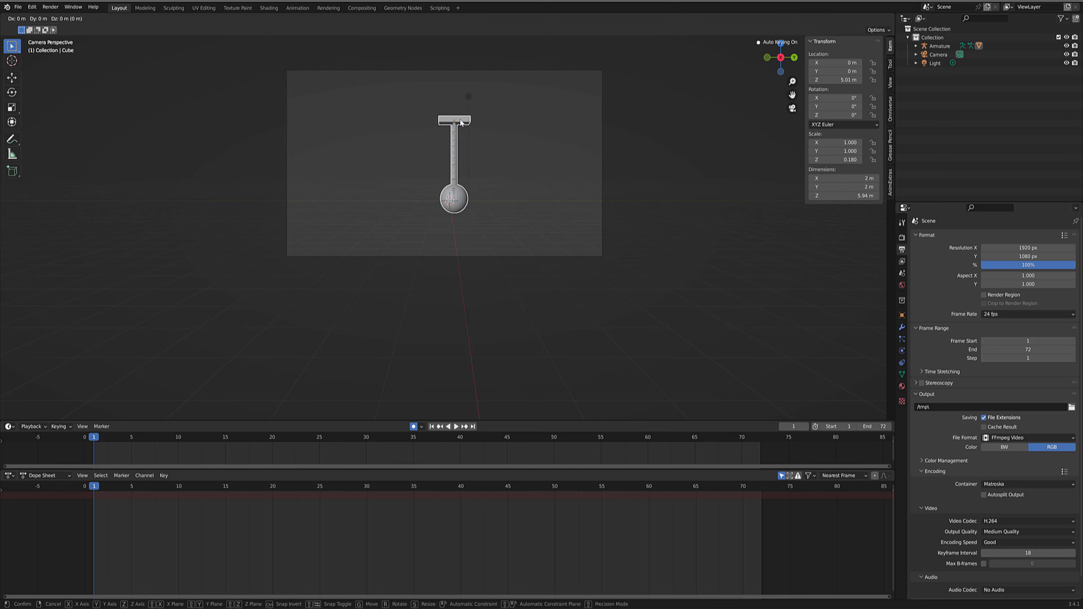
key(y)
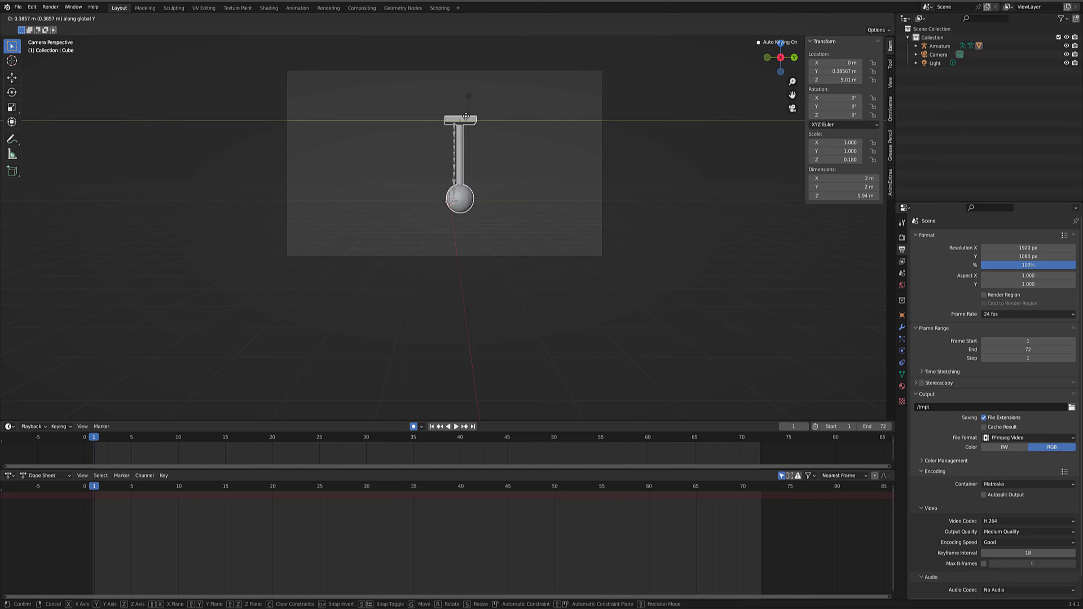
key(Escape)
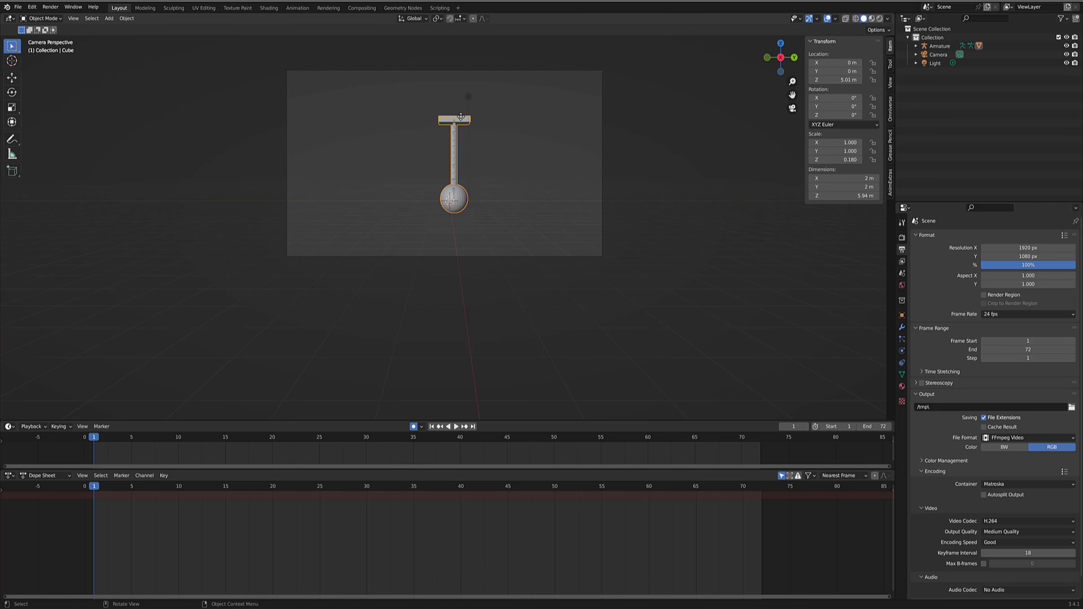
- Select the pendulum mesh, armature and light together and key them at frame 1 by moving them about -0.15 m along Y
drag(410, 93, 515, 223)
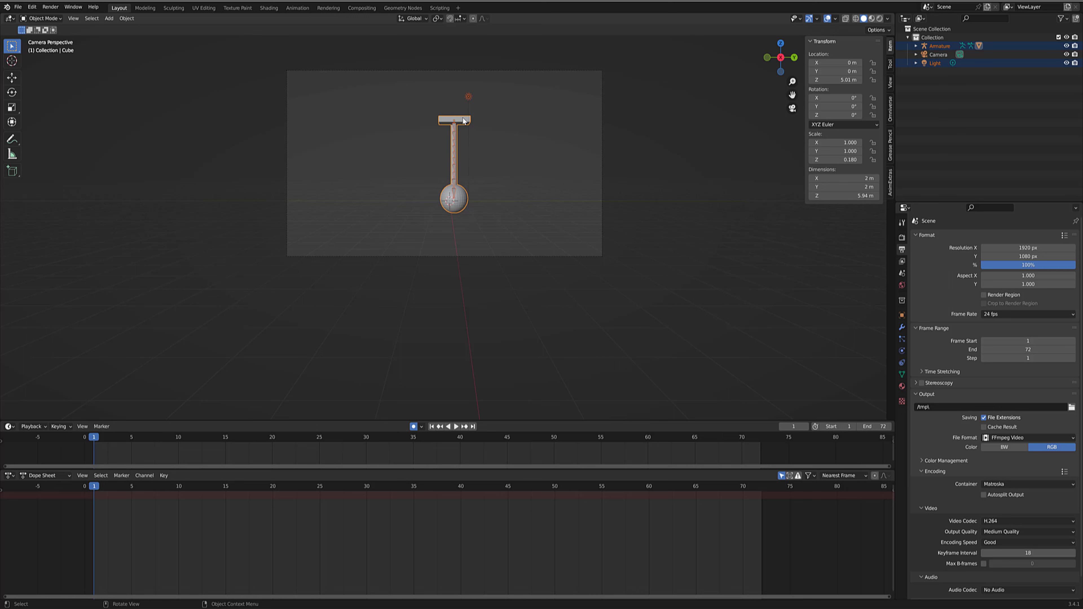
key(g)
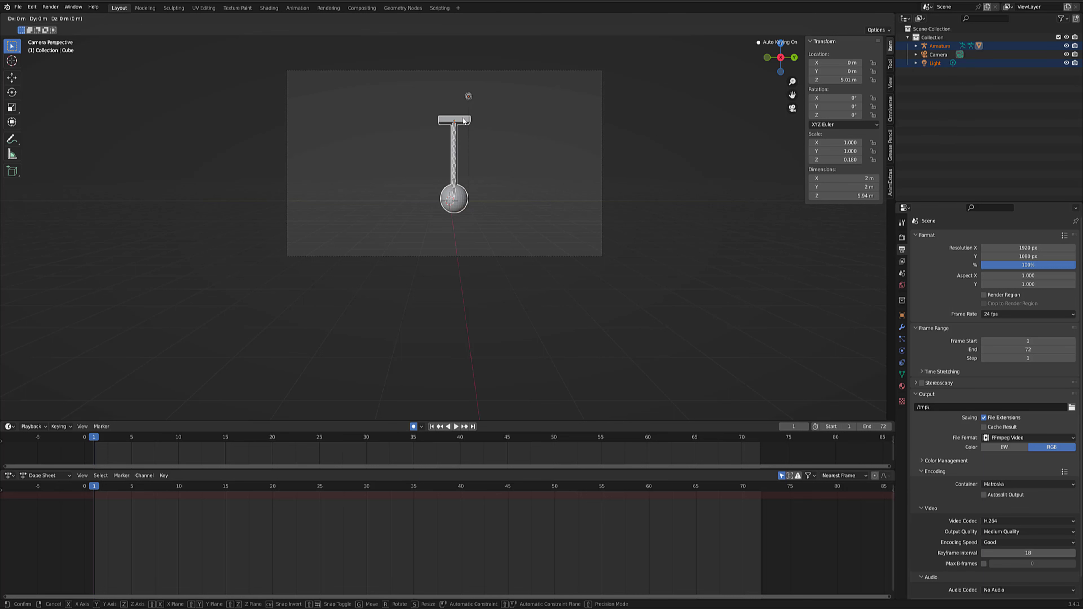
key(y)
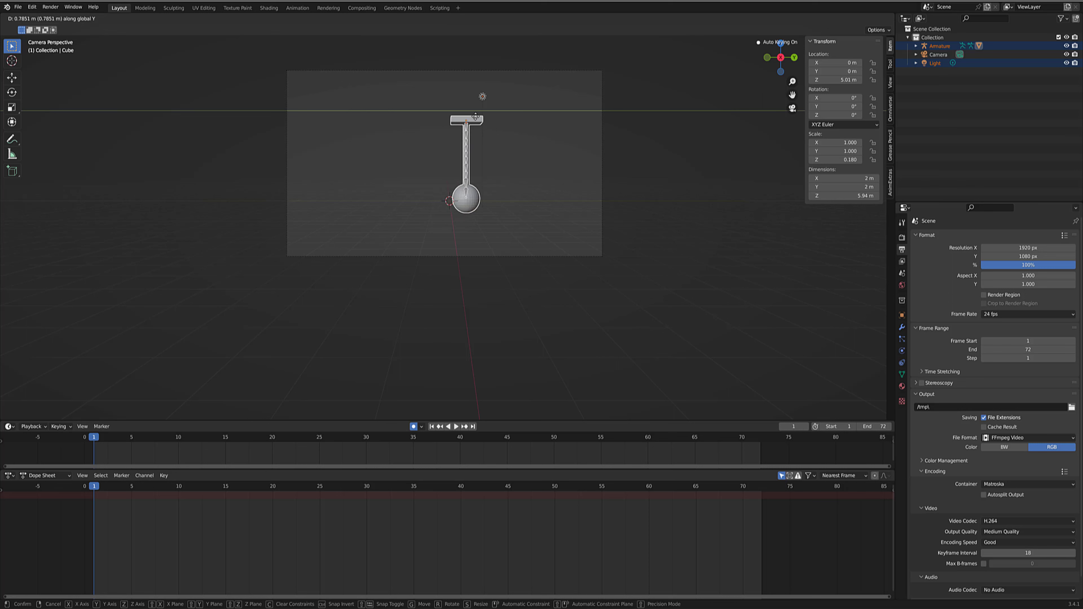
click(460, 119)
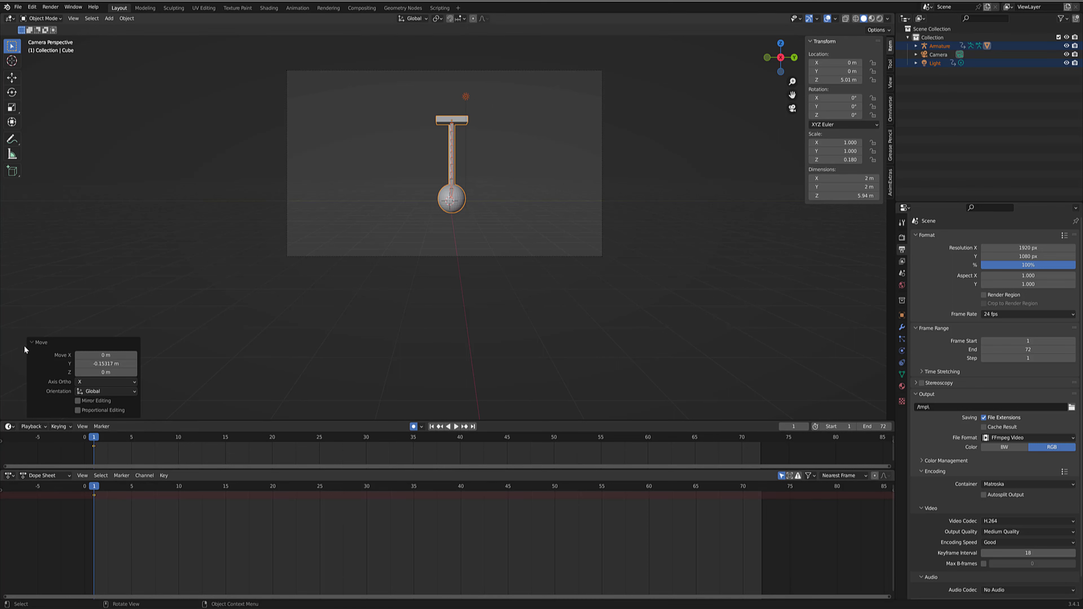
- Reveal the channel lists in the Dope Sheet and Timeline and expand their Summary channels
click(2, 490)
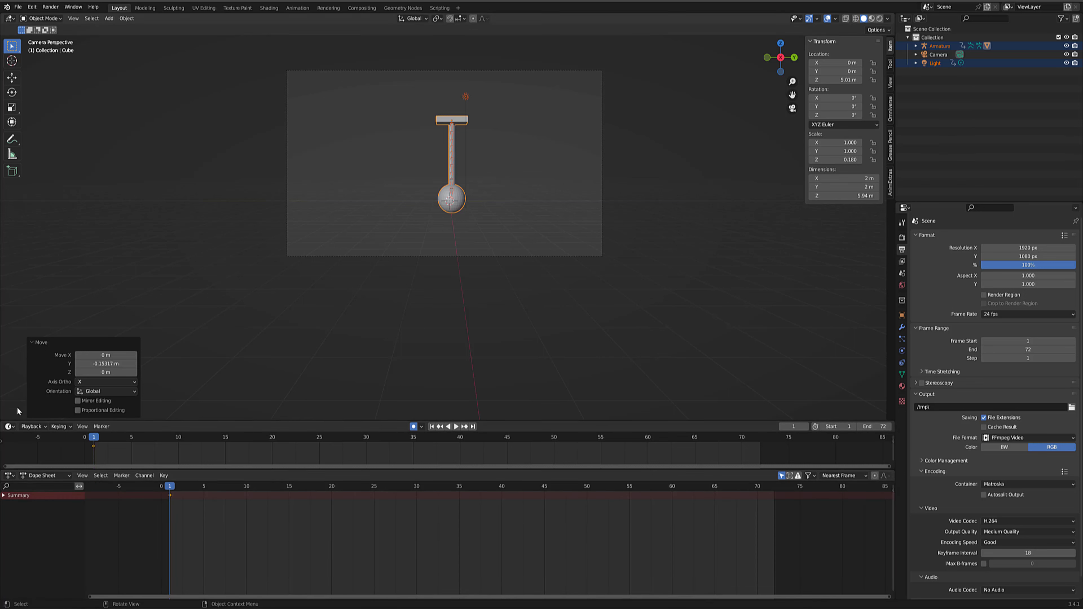
click(3, 496)
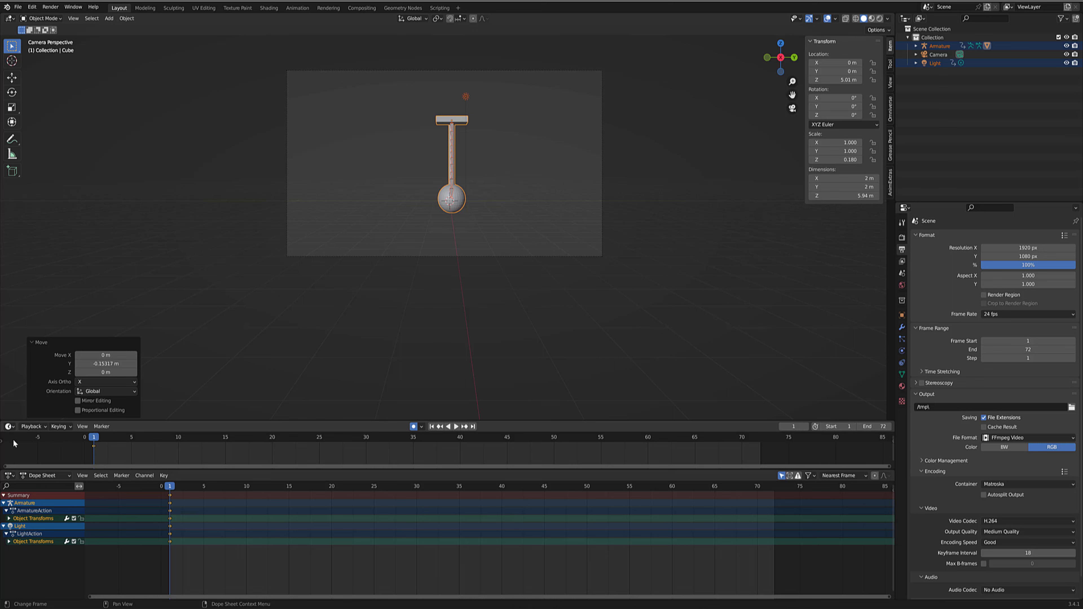
click(3, 445)
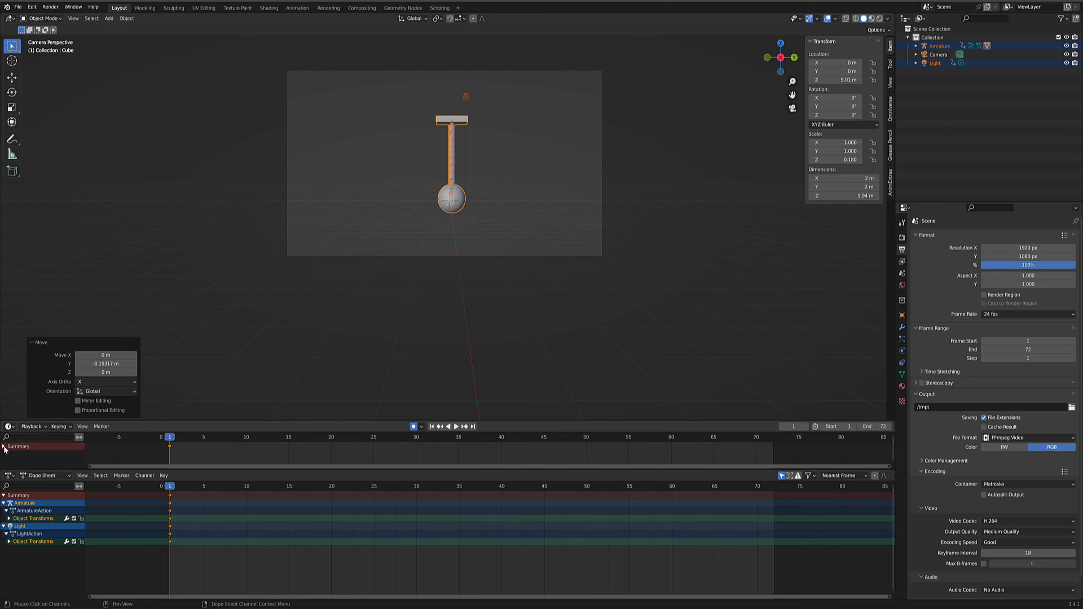
click(5, 446)
- Go to frame 12 and key the selected pendulum, armature and light by moving them about 7.63 m along Y
scroll(221, 361, down, 2)
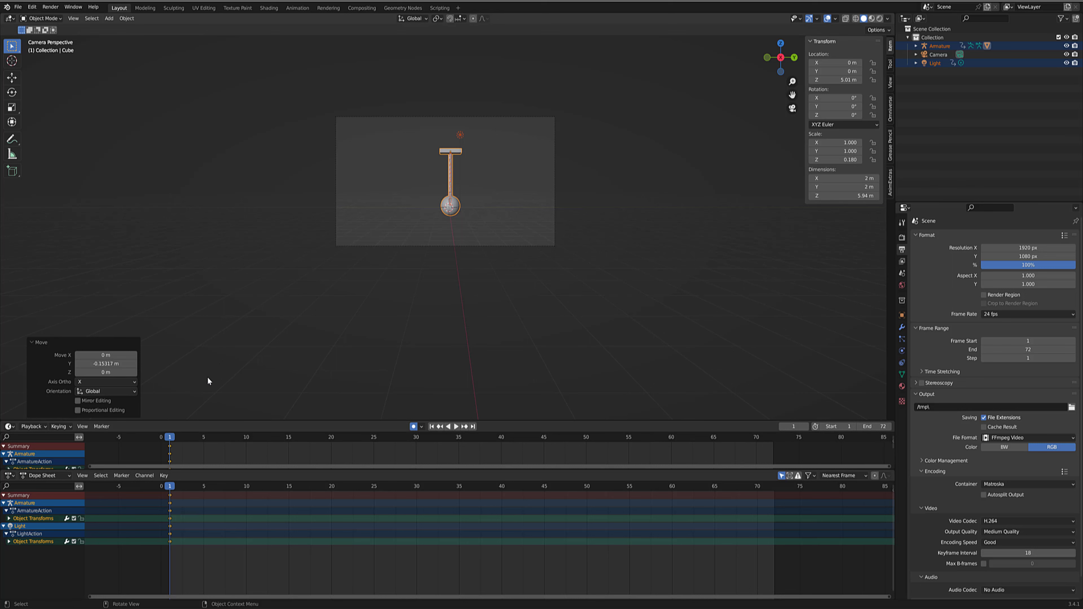
scroll(211, 376, up, 1)
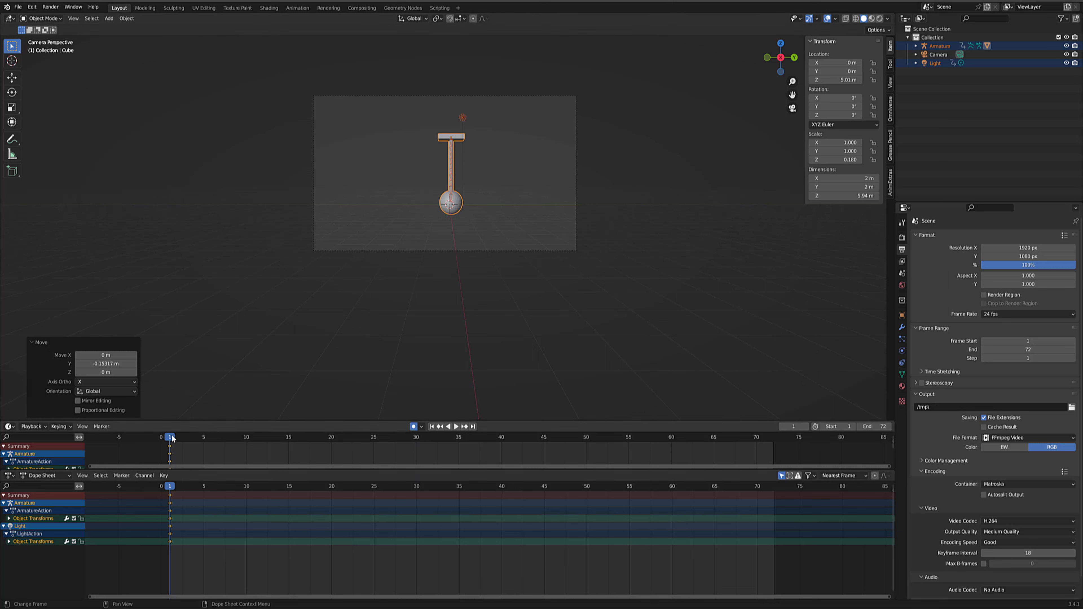
key(space)
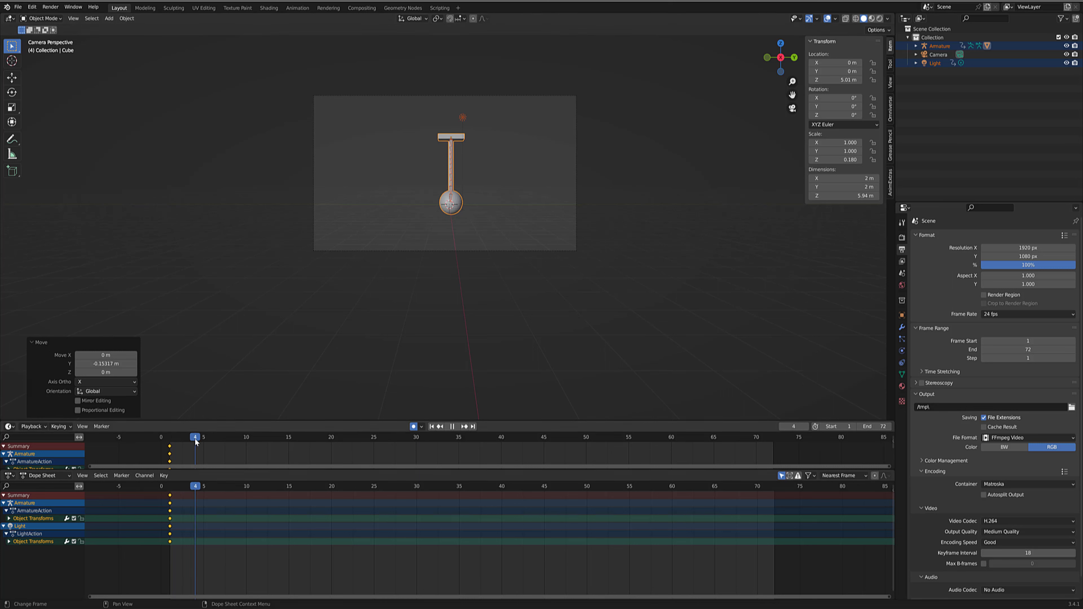
drag(201, 439, 265, 441)
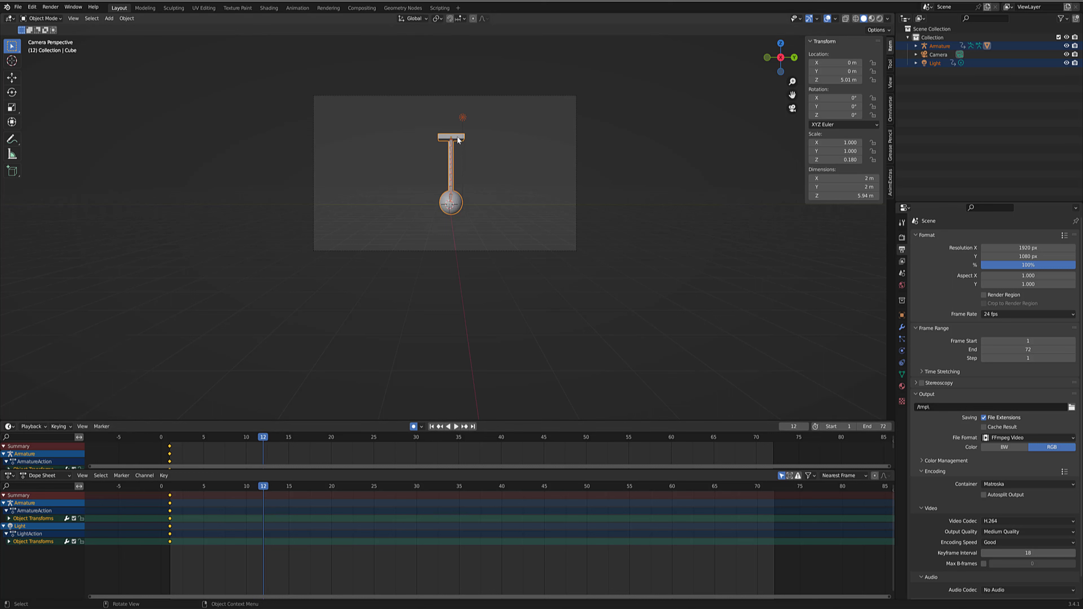
drag(459, 136, 460, 136)
key(g)
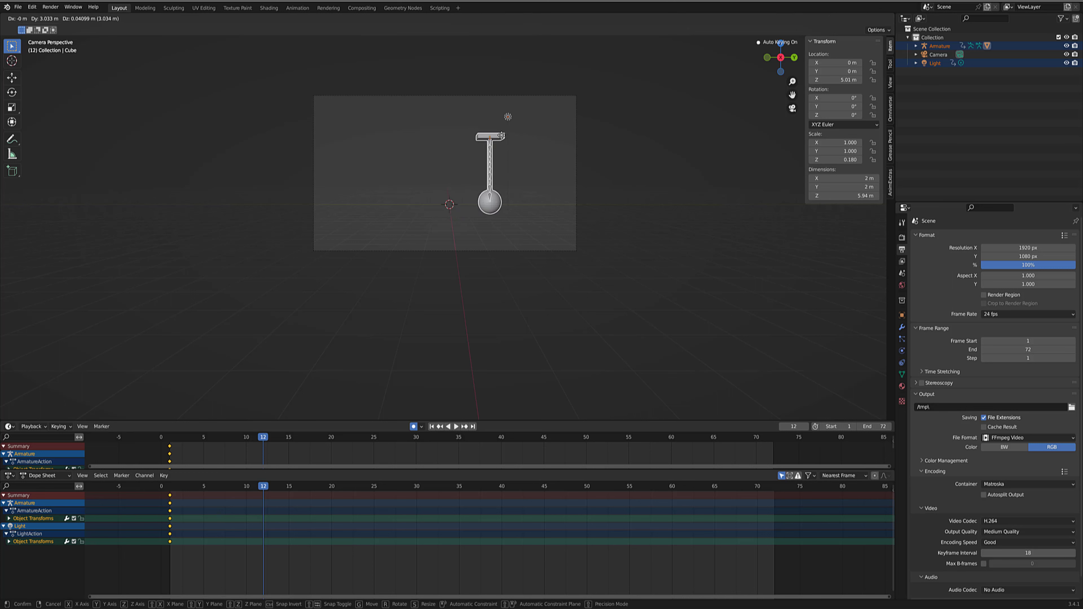
key(y)
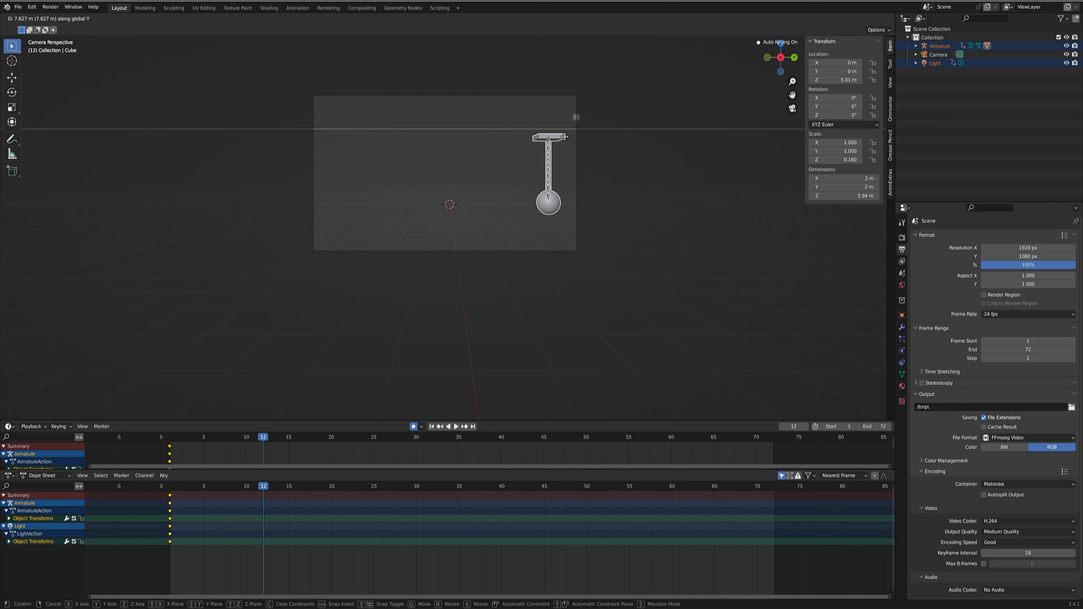
click(564, 136)
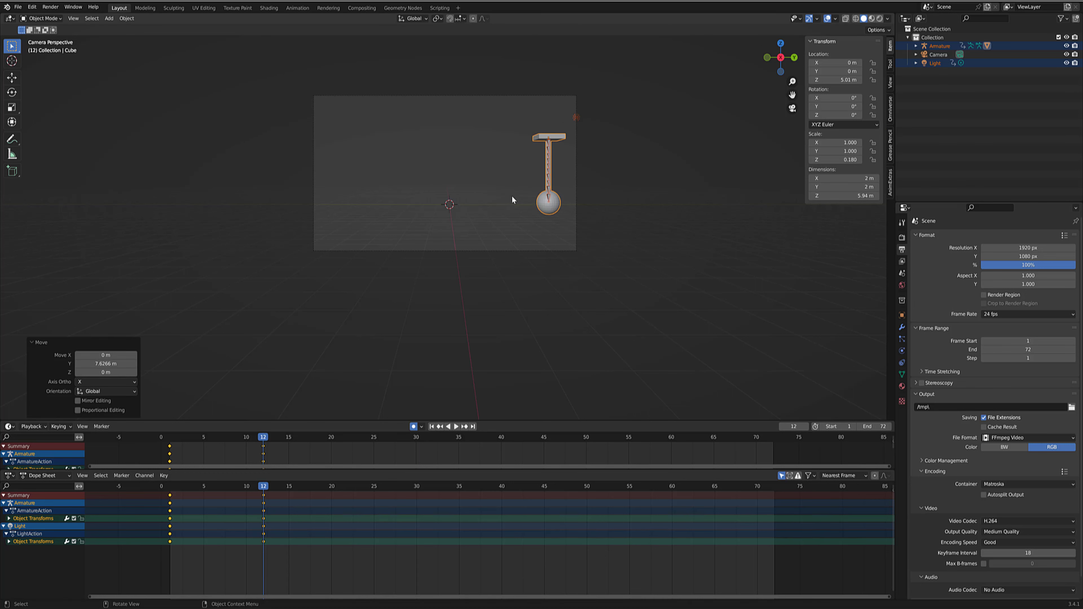
- Go to frame 24 and key the selected objects by moving them about -16.65 m along Y
key(space)
key(space)
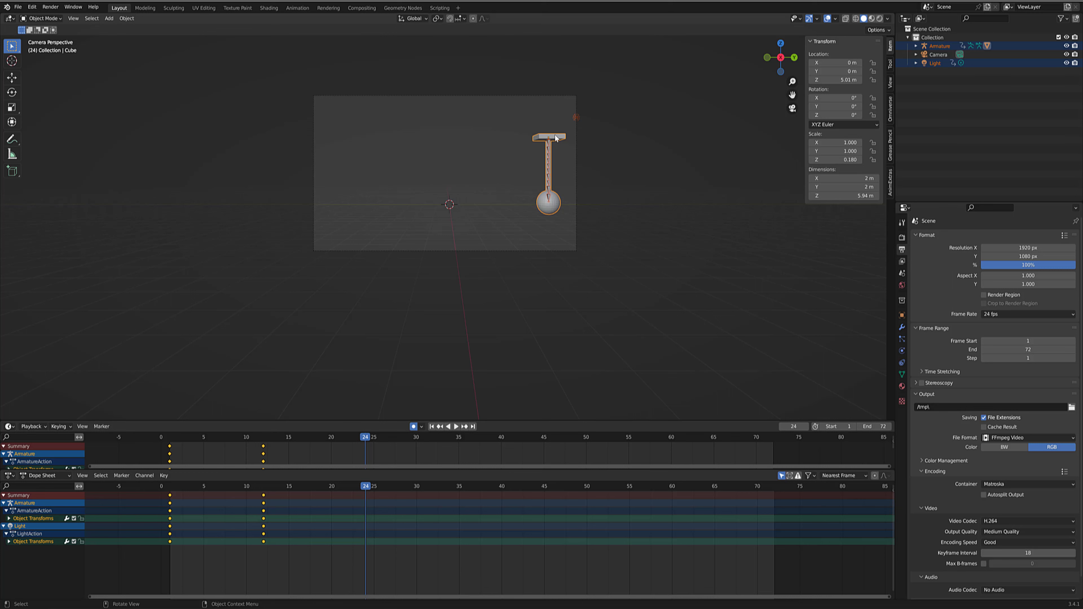
key(g)
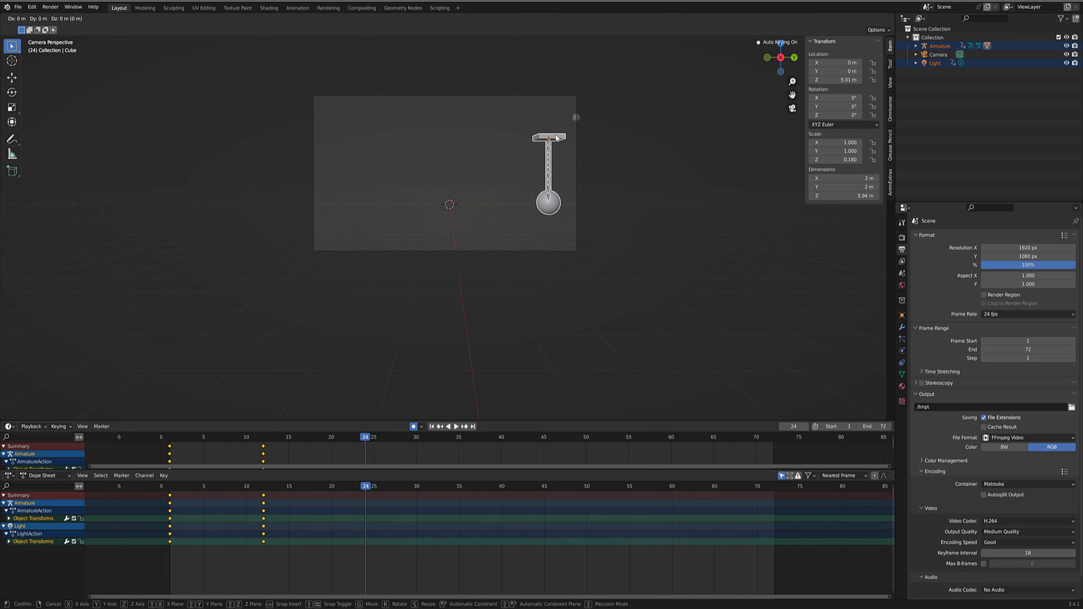
key(y)
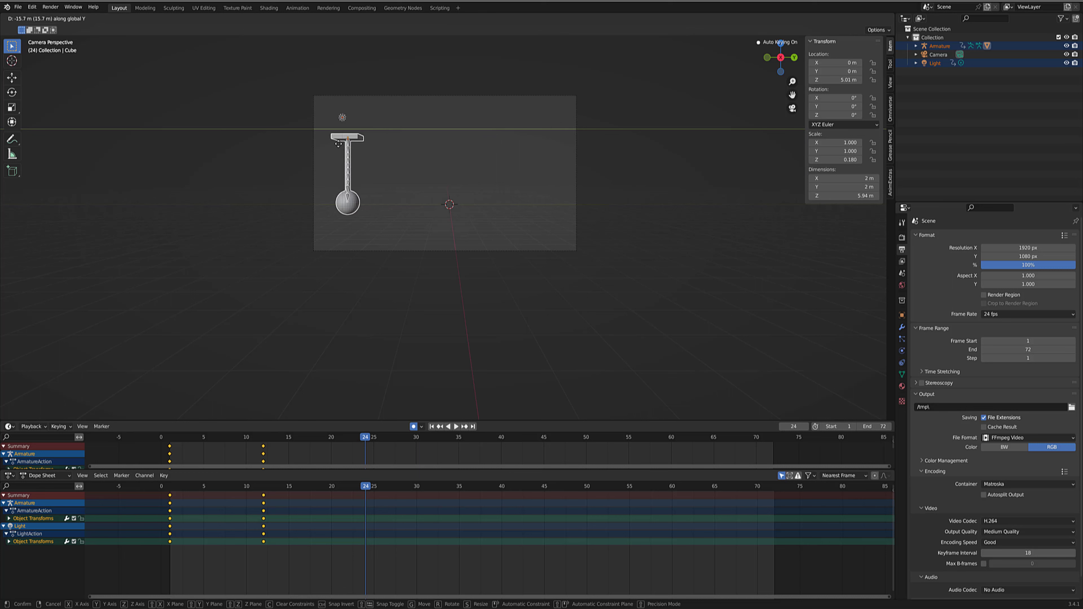
click(326, 145)
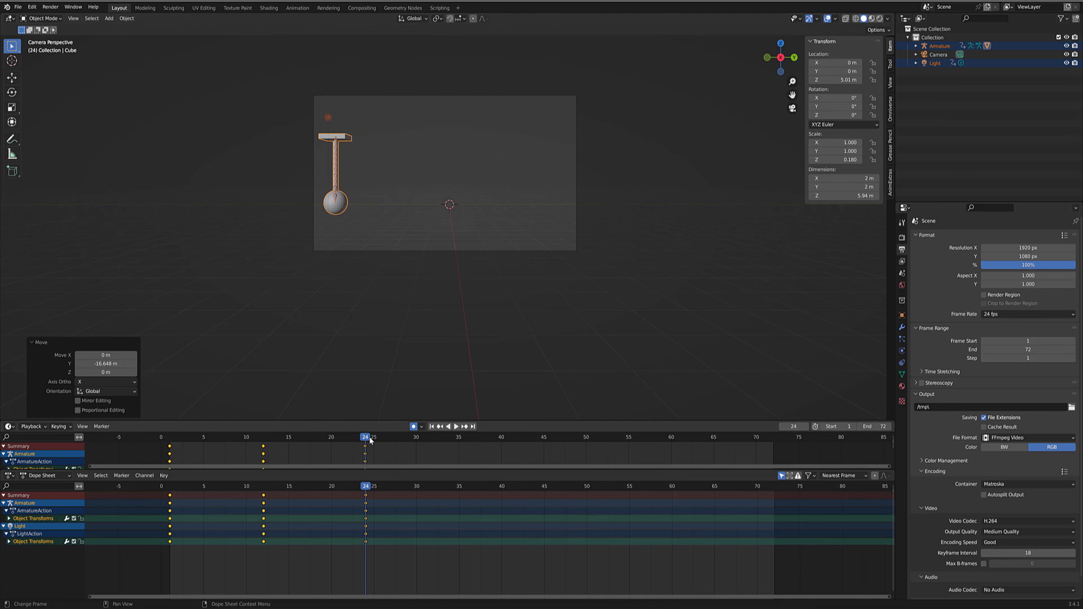
- Go to frame 48 and key the selected objects by moving them about 16.96 m along Y
key(space)
key(space)
key(g)
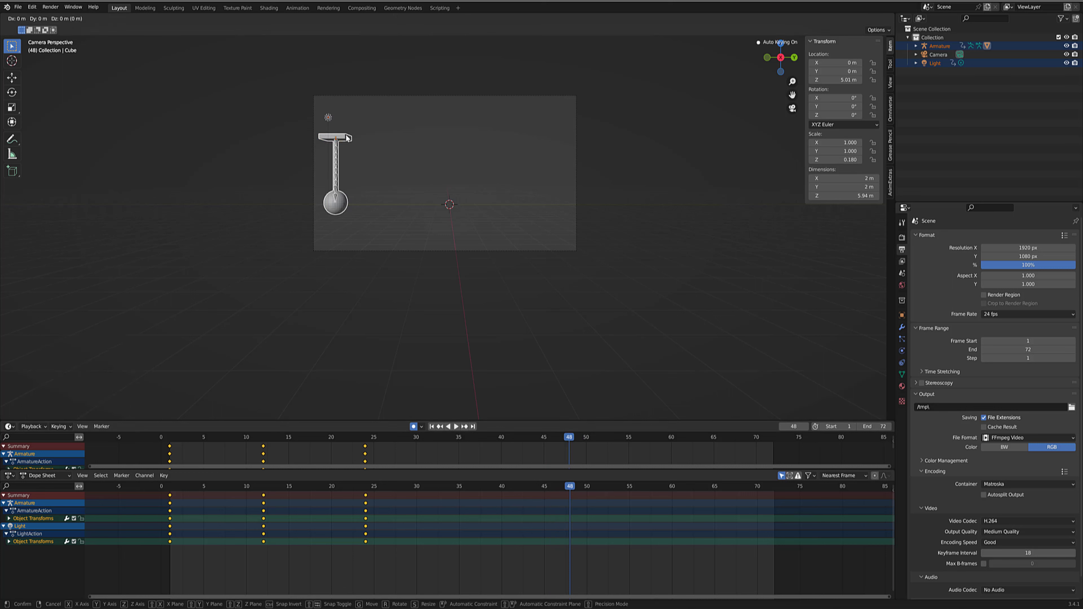
key(y)
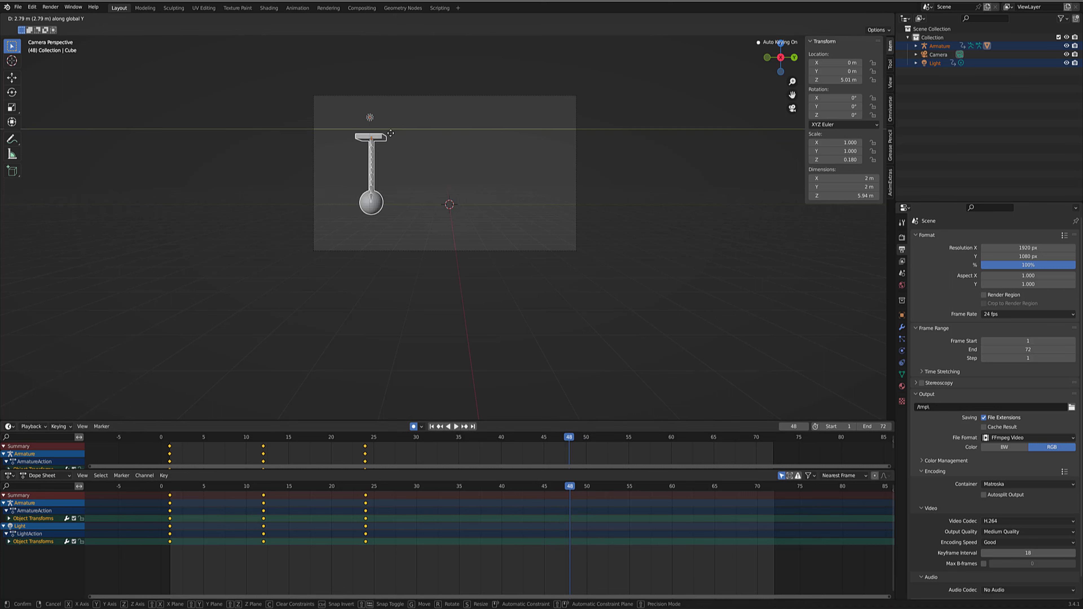
click(580, 132)
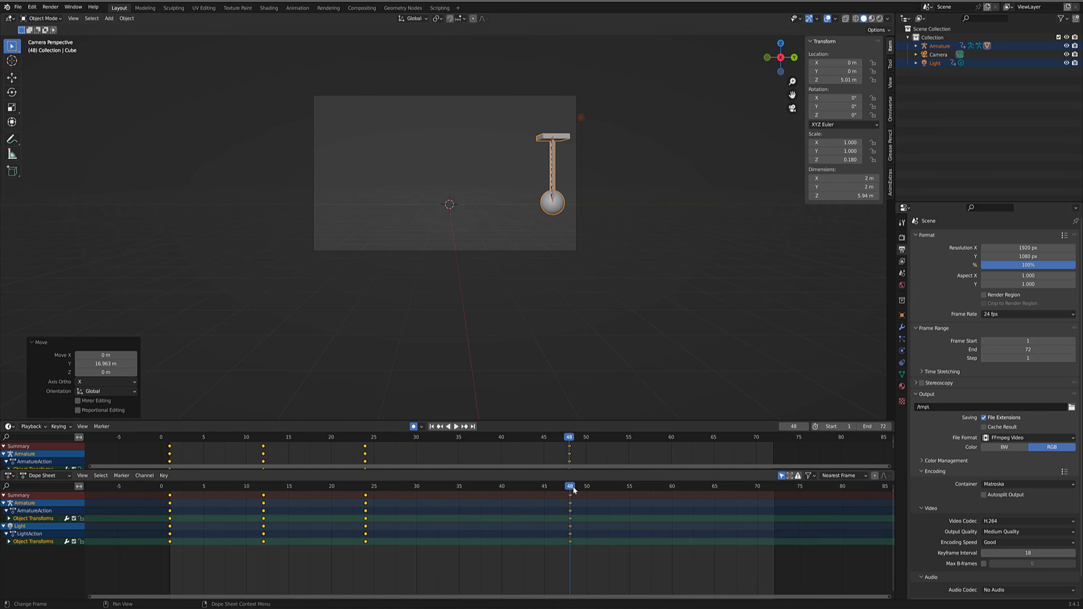
- Go to frame 56 and key the selected objects by moving them about -16.83 m along Y
key(space)
drag(670, 487, 638, 488)
key(space)
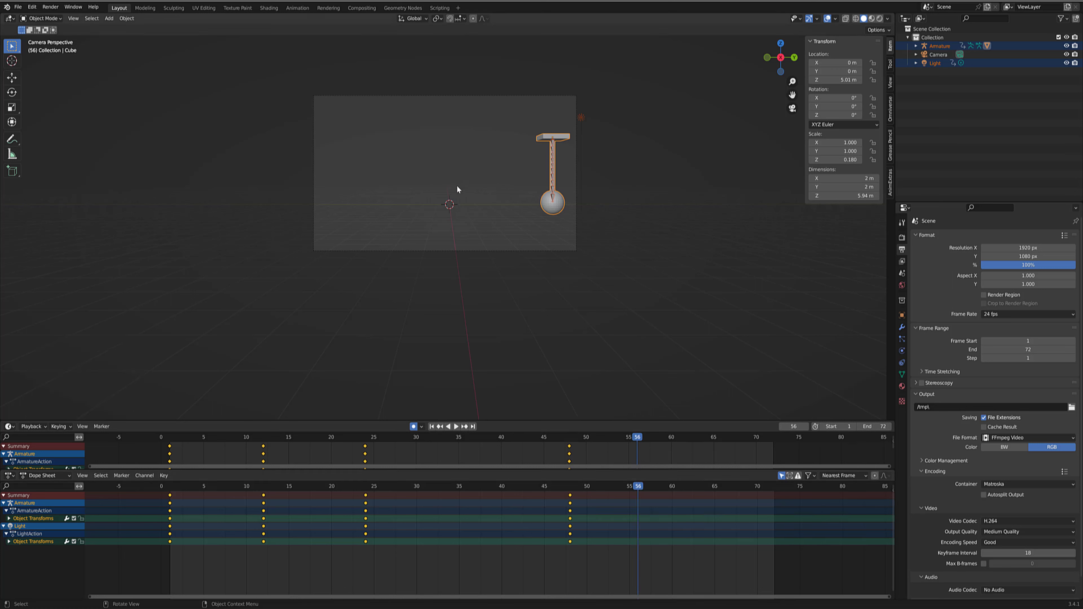
key(g)
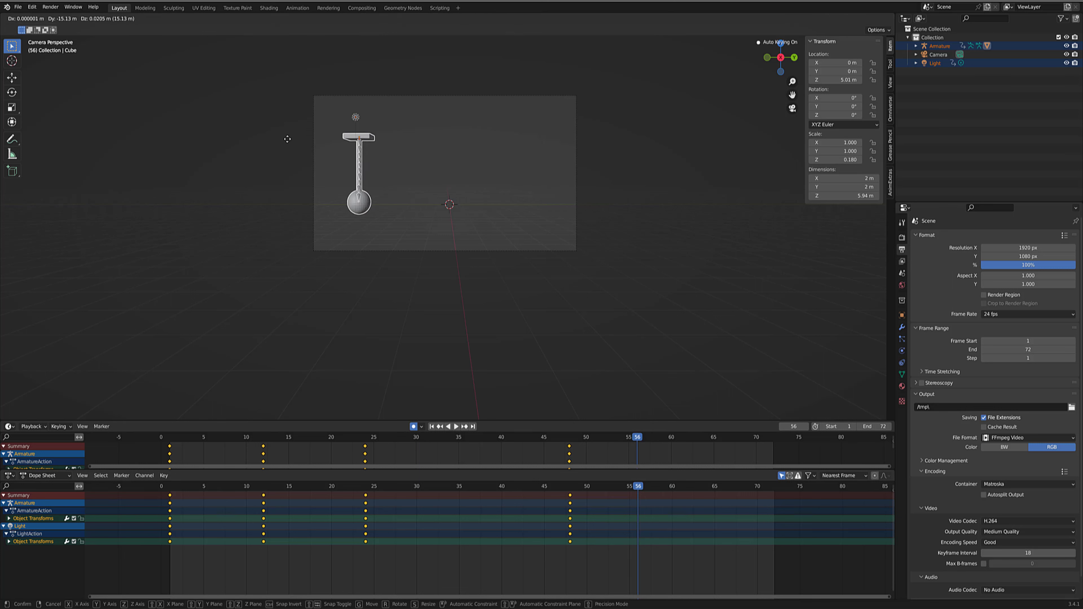
click(266, 138)
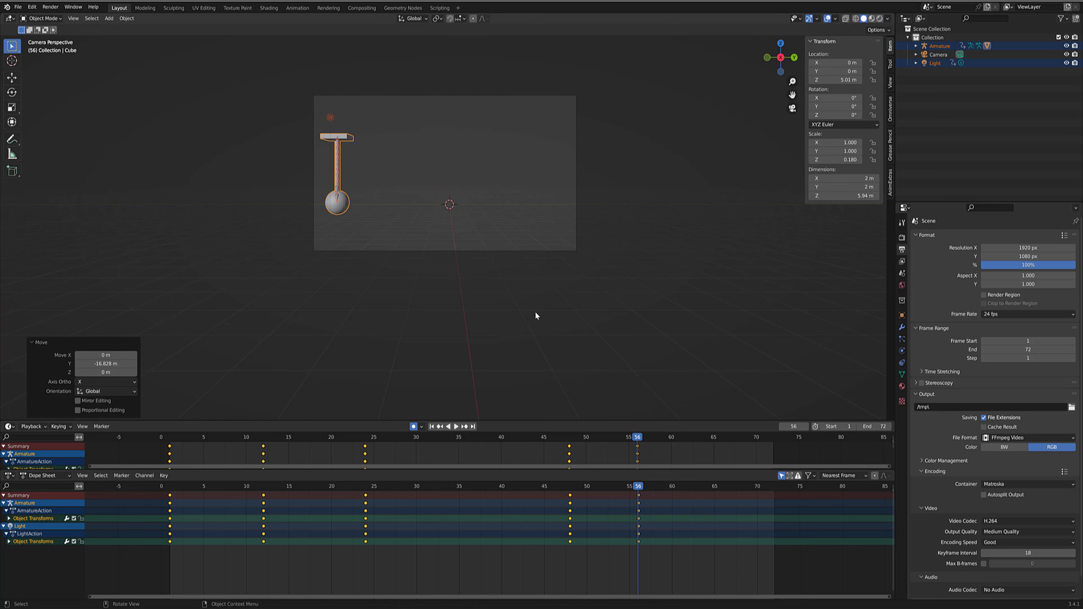
- Go to frame 63 and key the selected objects by moving them about 8.36 m along Y, back near the frame's centre
key(space)
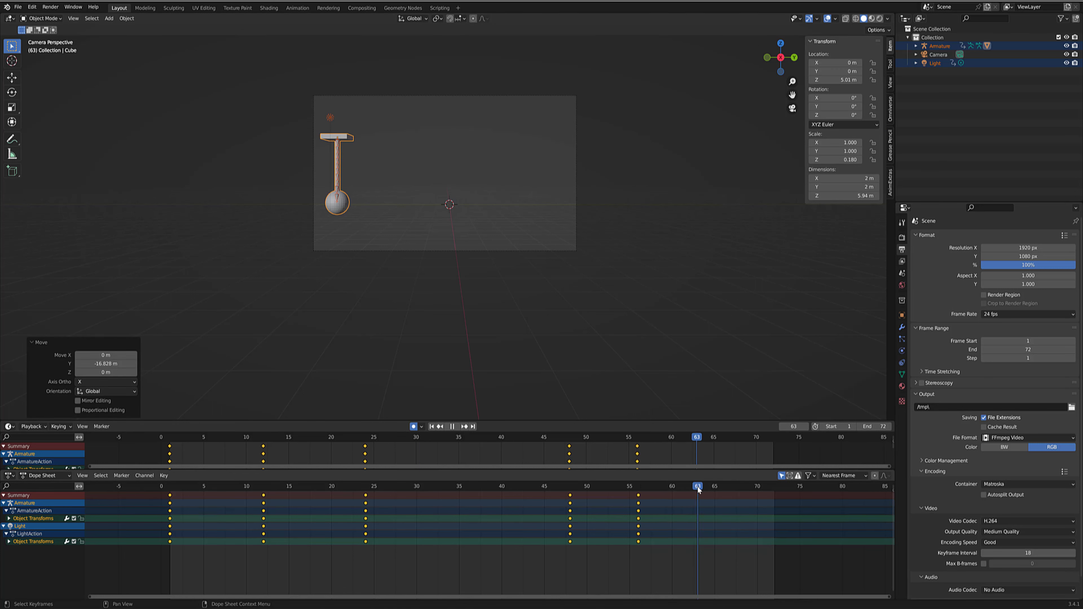
key(space)
key(g)
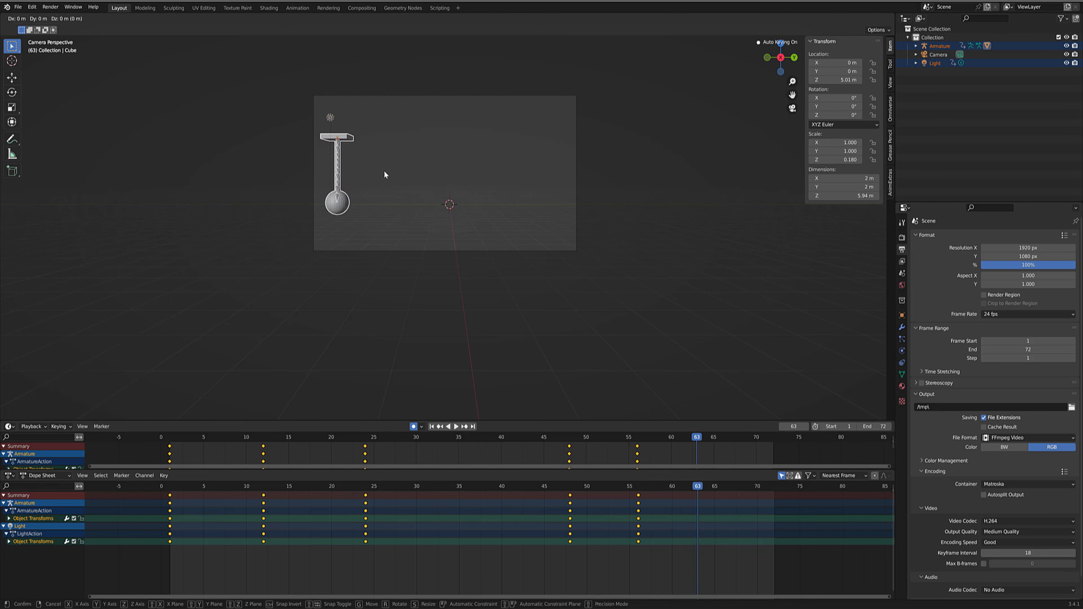
key(y)
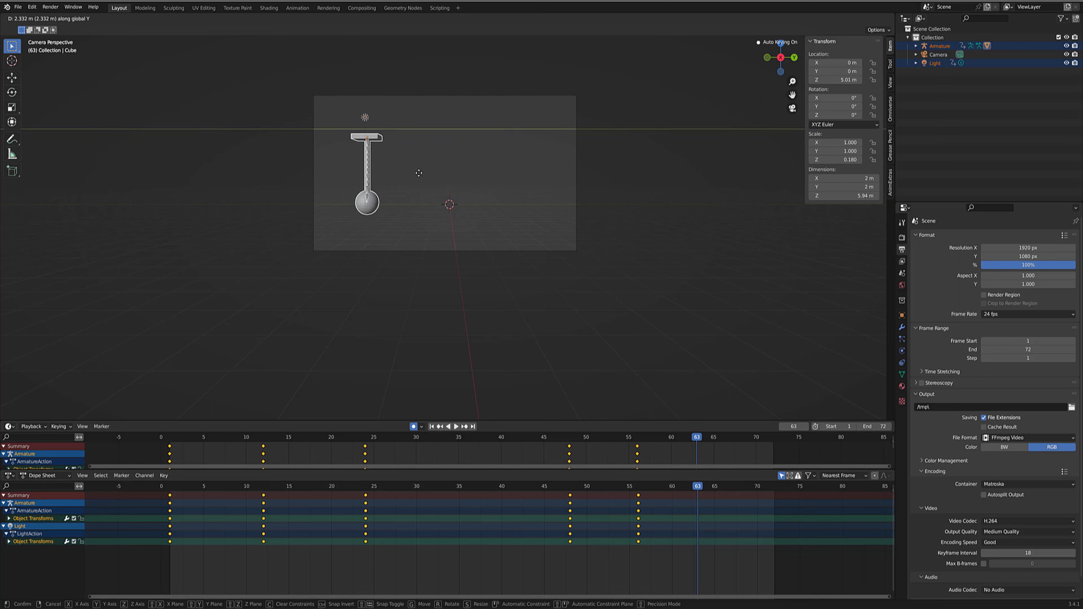
click(499, 178)
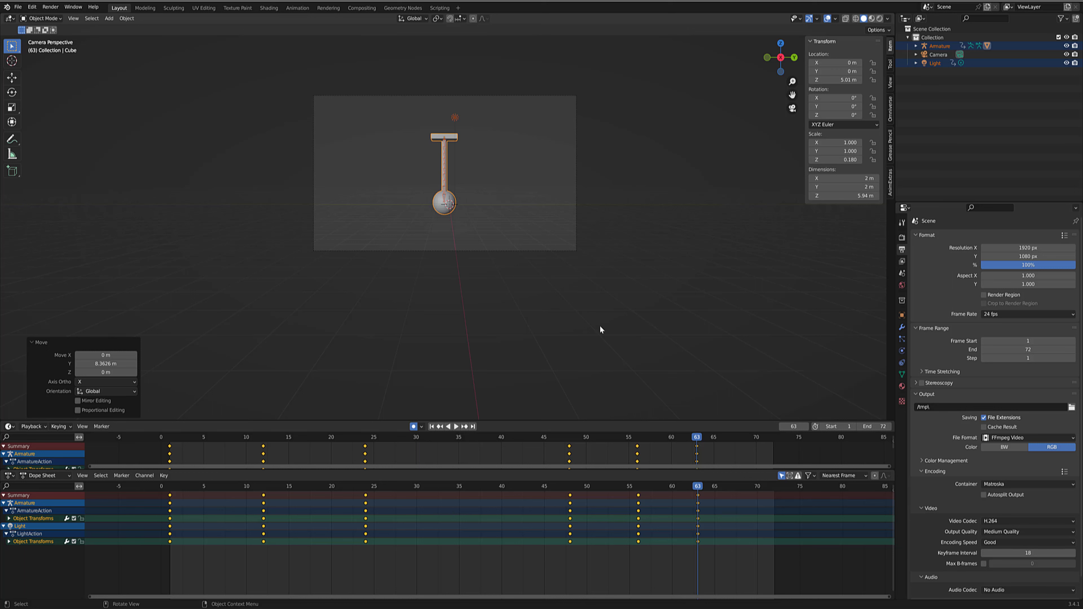
- Go to frame 67 and key the selected objects by moving them about -7.86 m along Y
drag(704, 490, 732, 495)
key(g)
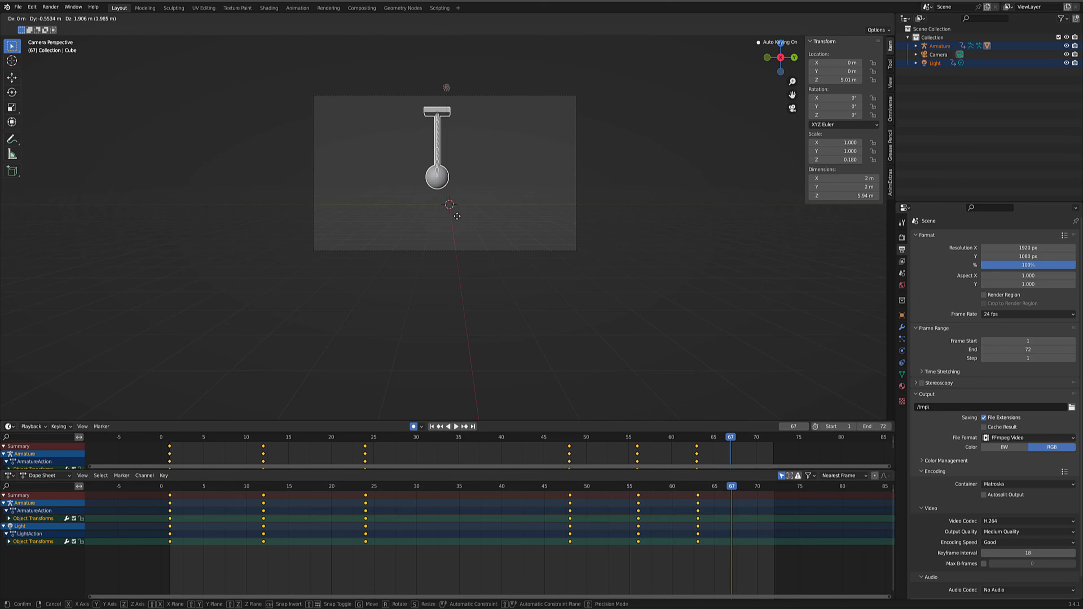
key(y)
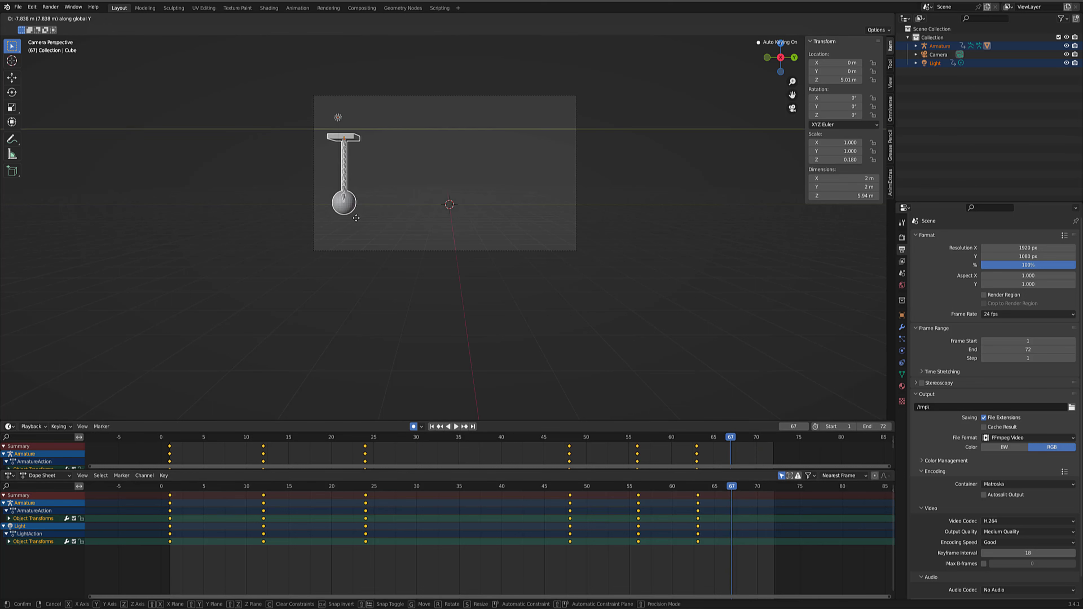
click(355, 218)
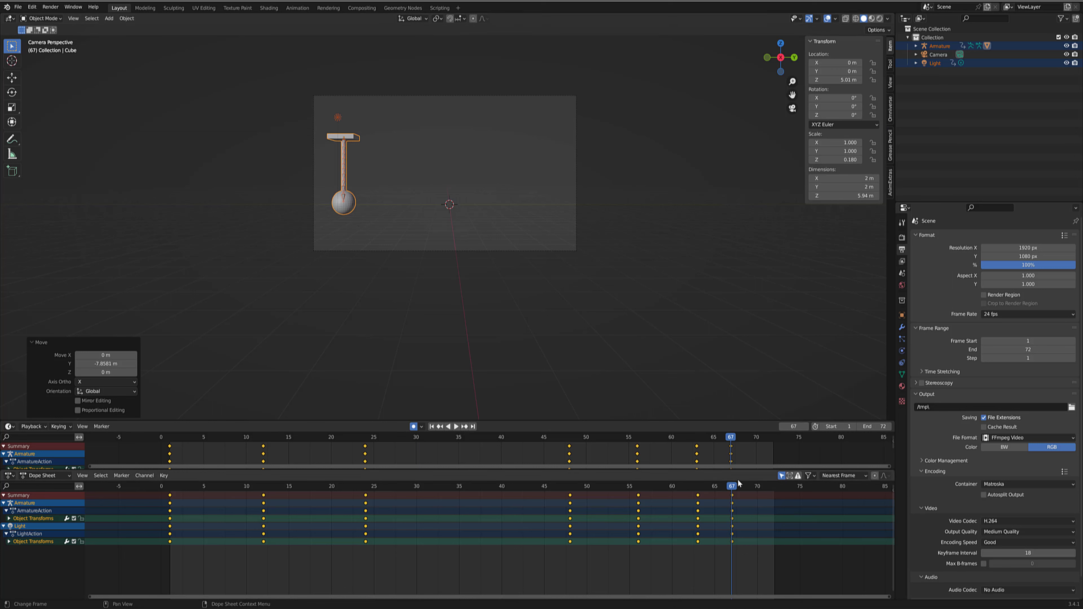
- Go to frame 72 and key the selected objects by moving them about 8.49 m along Y, back near the frame's centre
drag(738, 493, 773, 494)
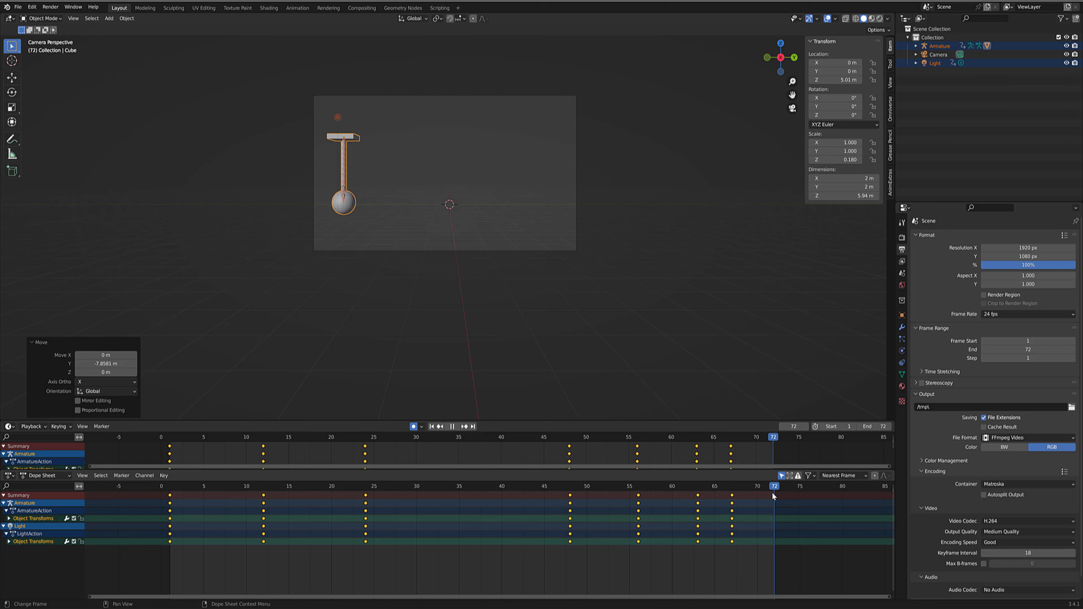
drag(770, 494, 772, 494)
key(g)
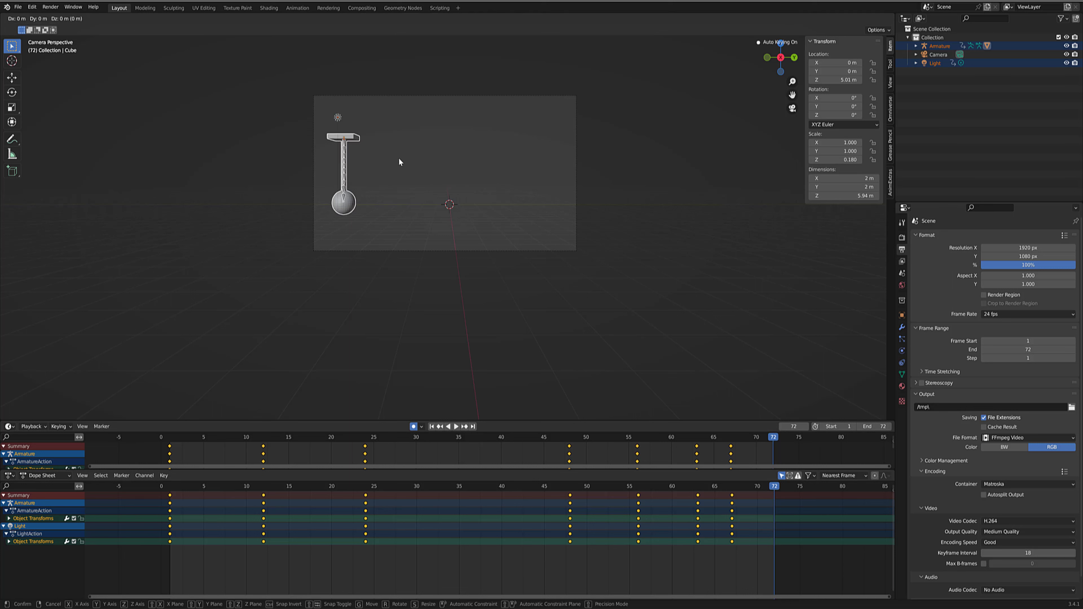
key(y)
click(515, 161)
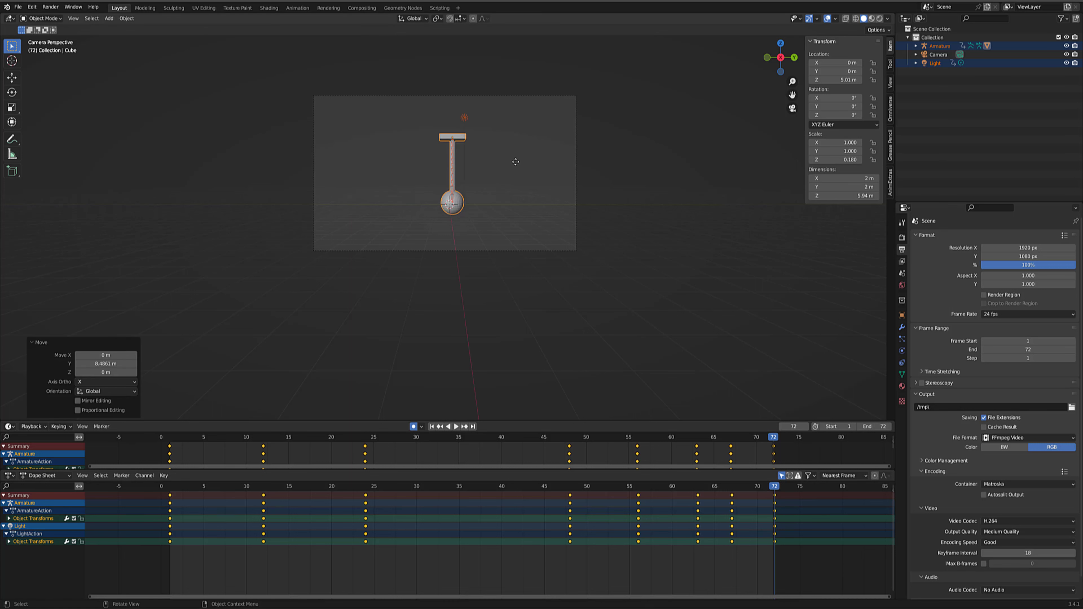
- Select only the pendulum's armature and switch it to Pose Mode
click(442, 290)
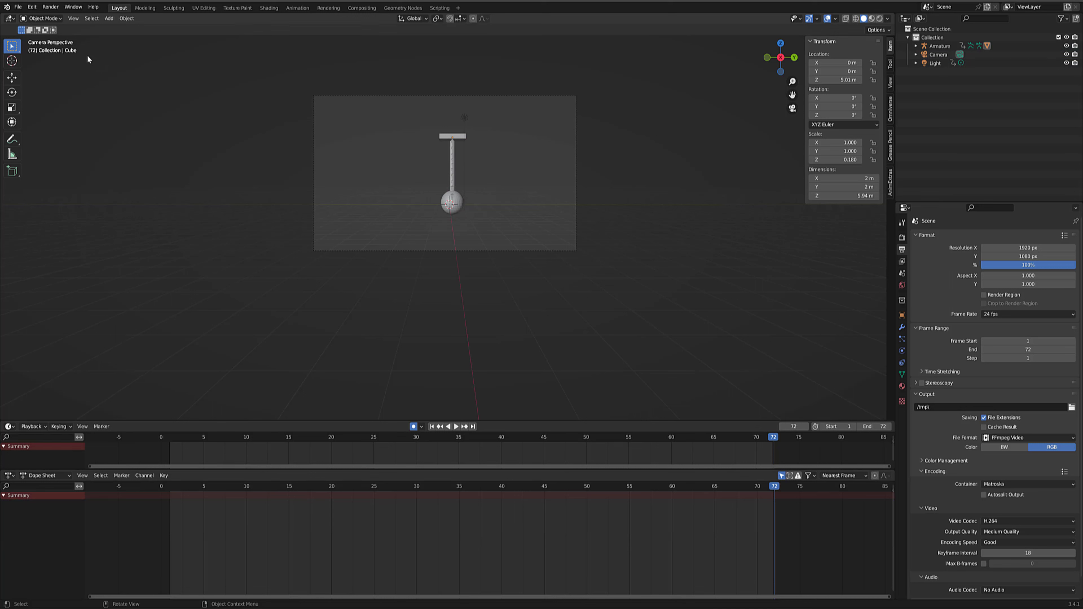
click(450, 197)
key(ctrl+Tab)
- Go to frame 2 and key Bone.001 near the top of the rod by rotating it about -1.02° around global X
key(space)
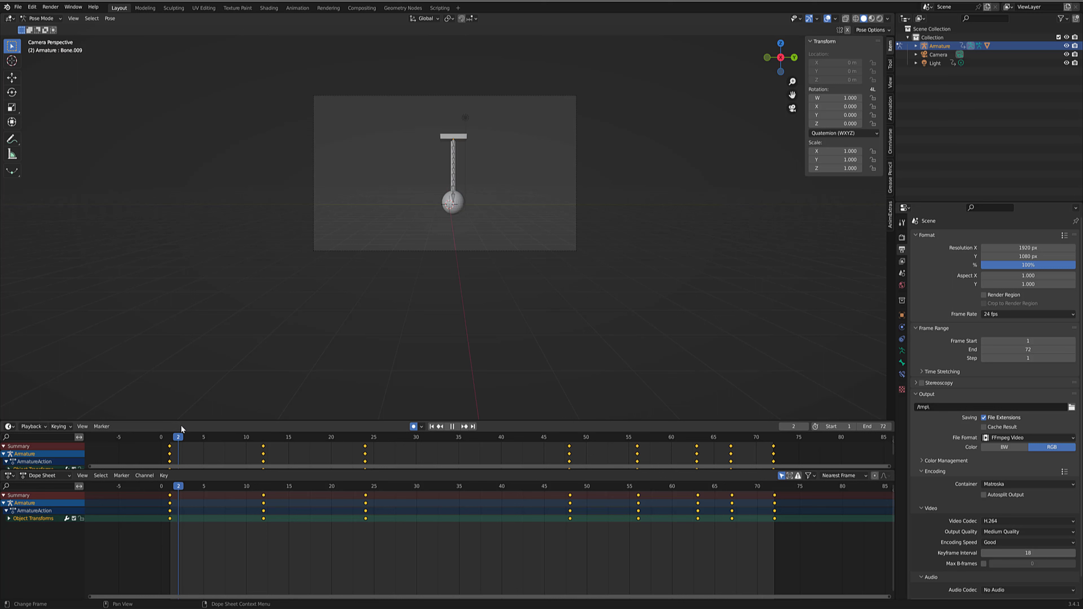
key(space)
click(454, 143)
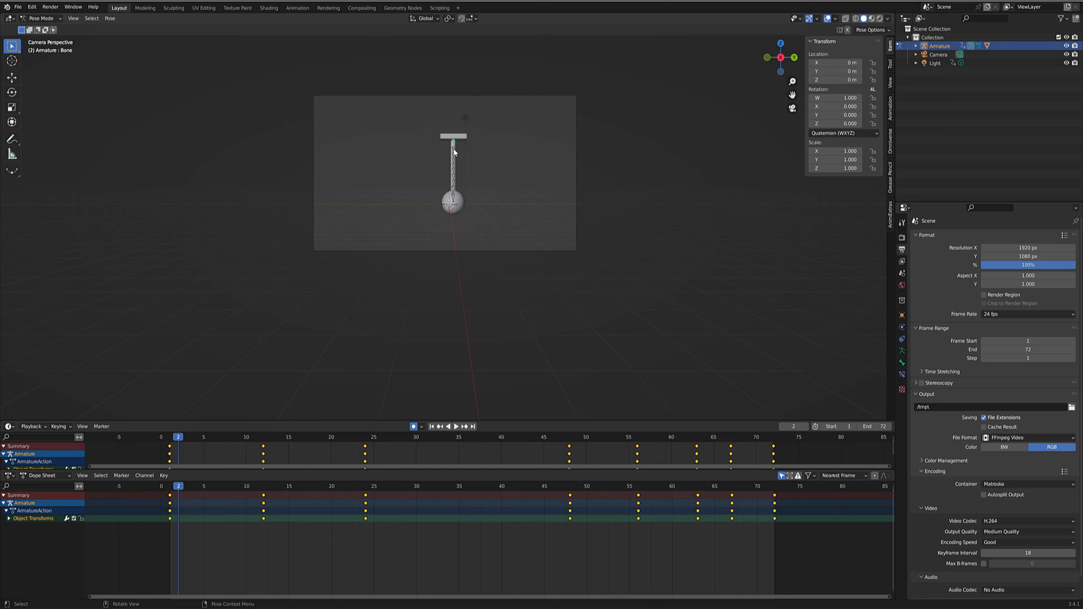
click(454, 154)
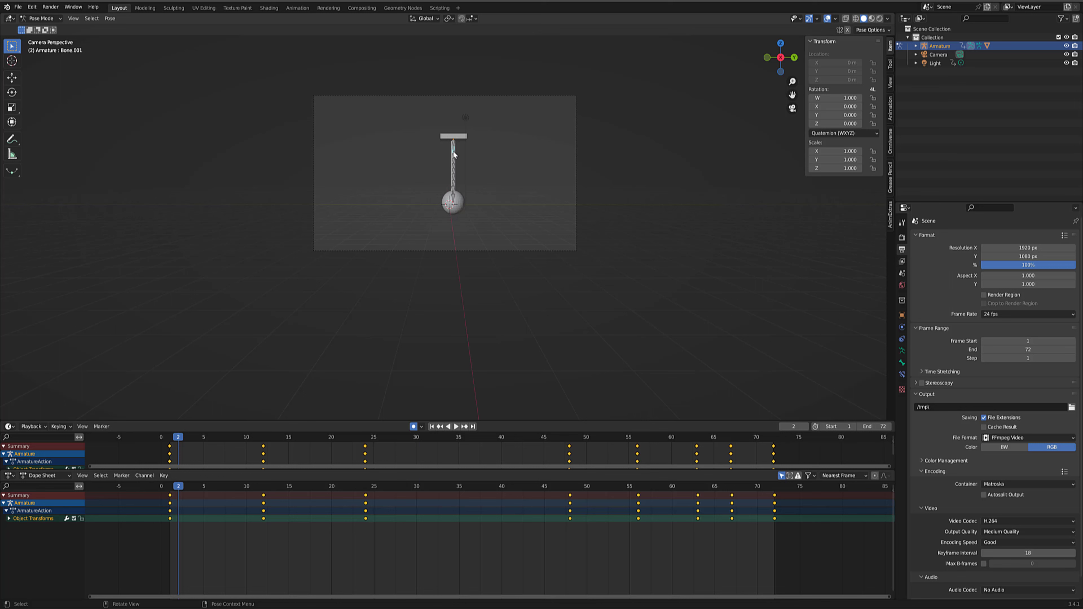
key(r)
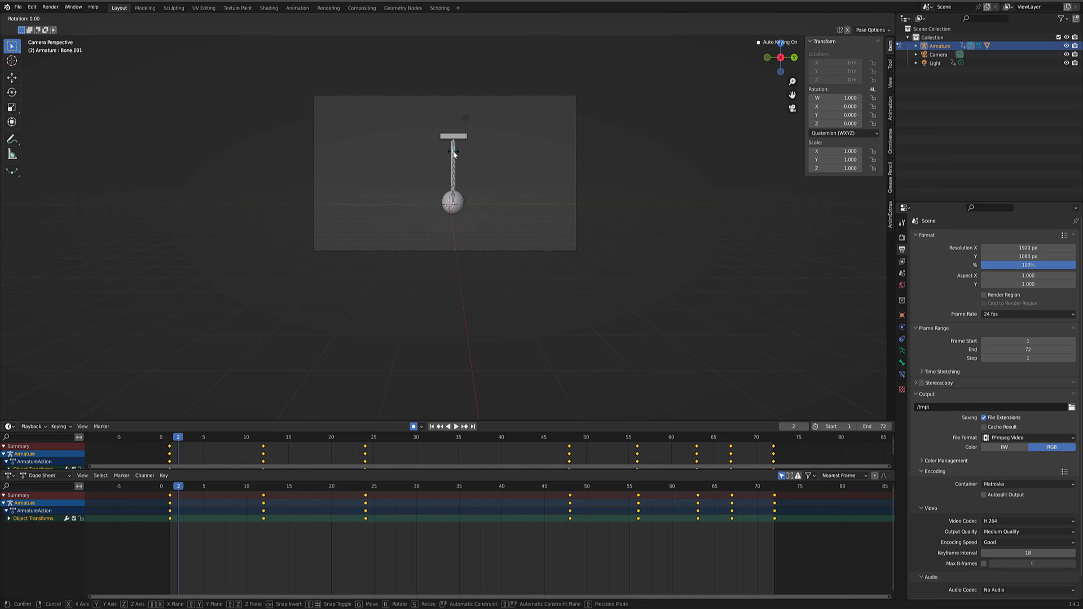
key(y)
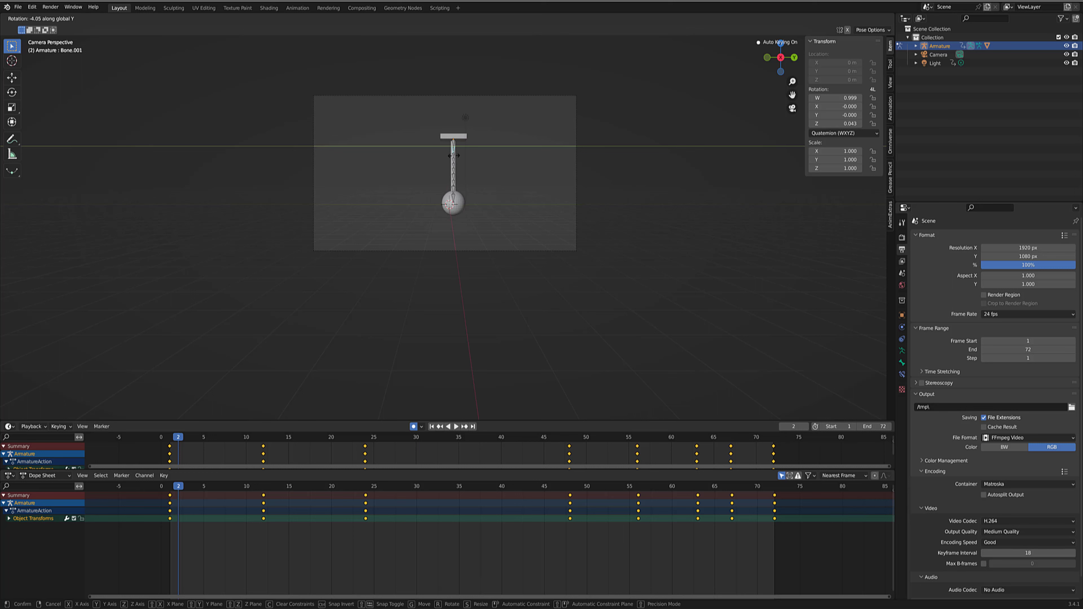
key(x)
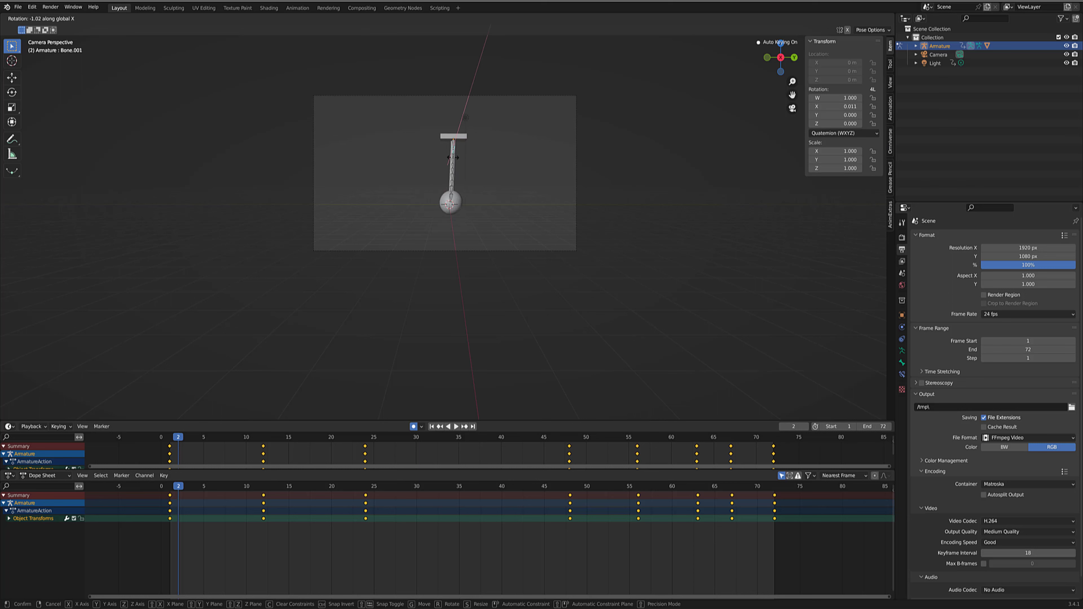
click(453, 158)
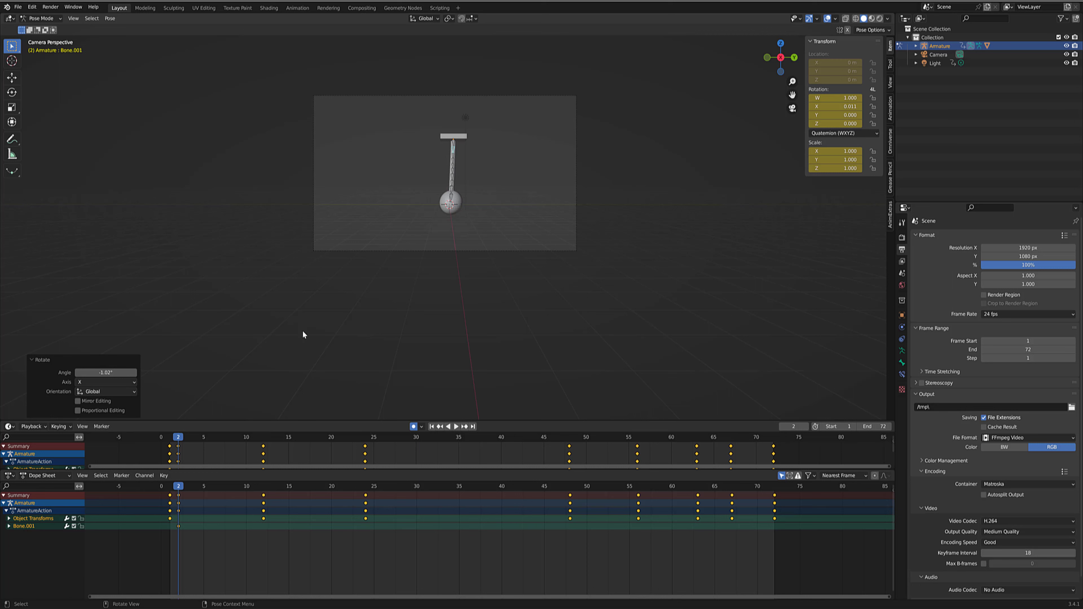
- Go to frame 7 and key Bone.003 in the upper rod by rotating it about -7.8° around global X
key(space)
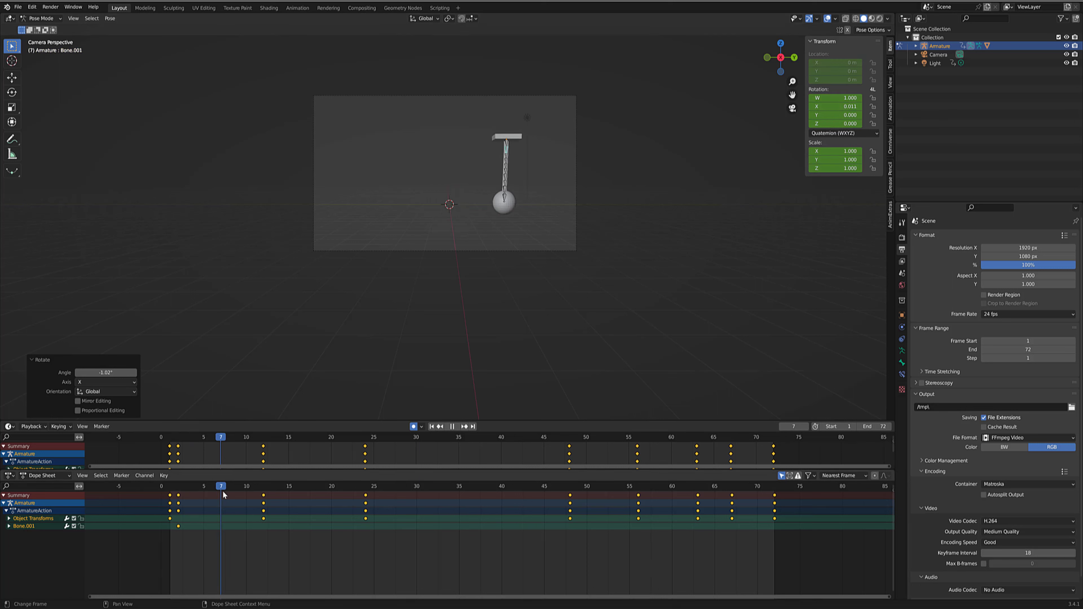
key(space)
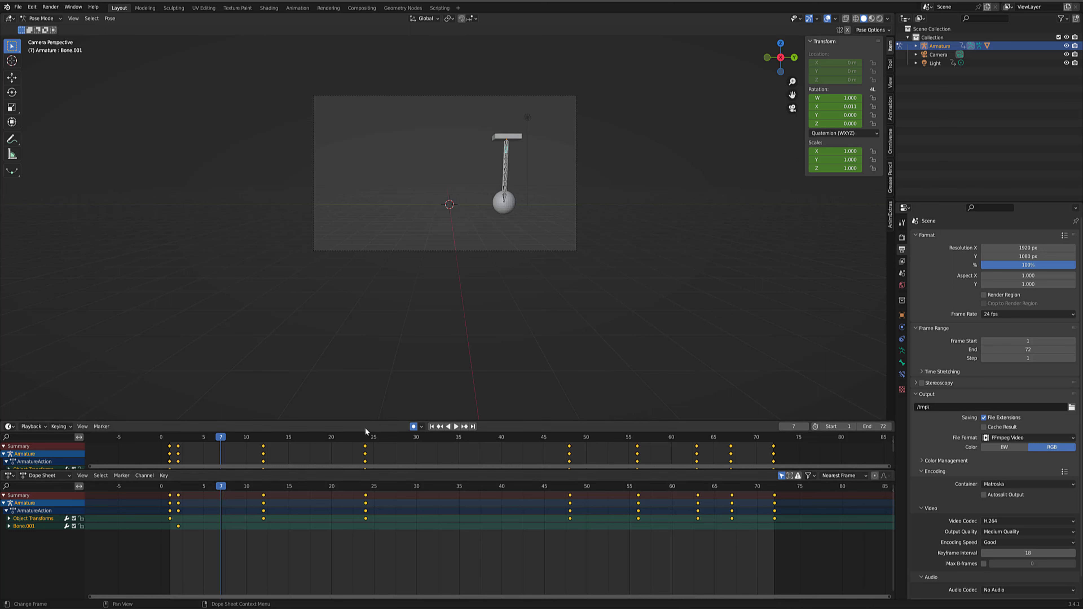
click(507, 163)
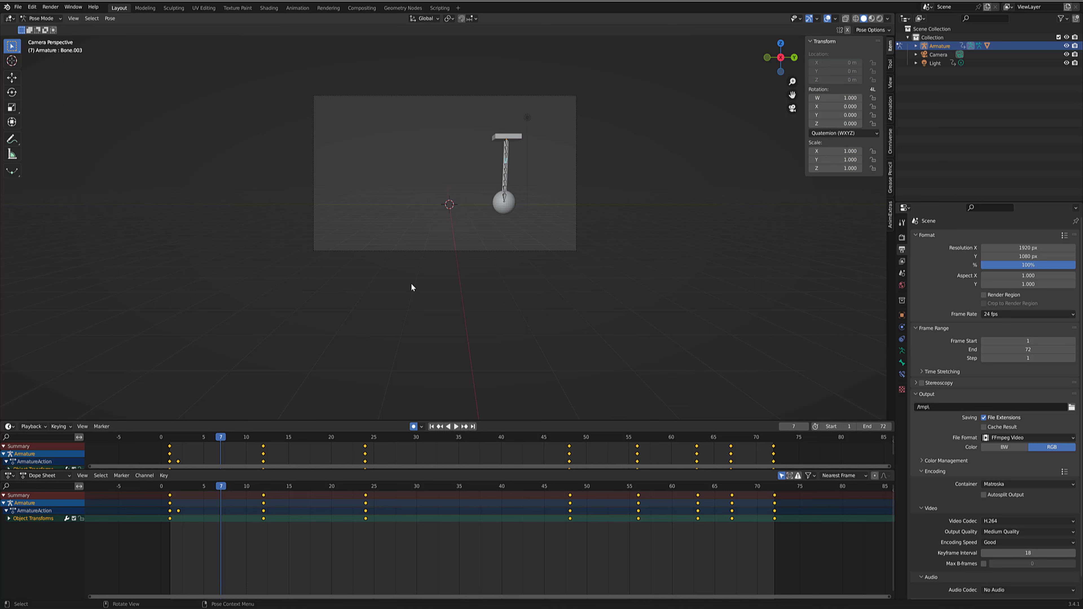
key(r)
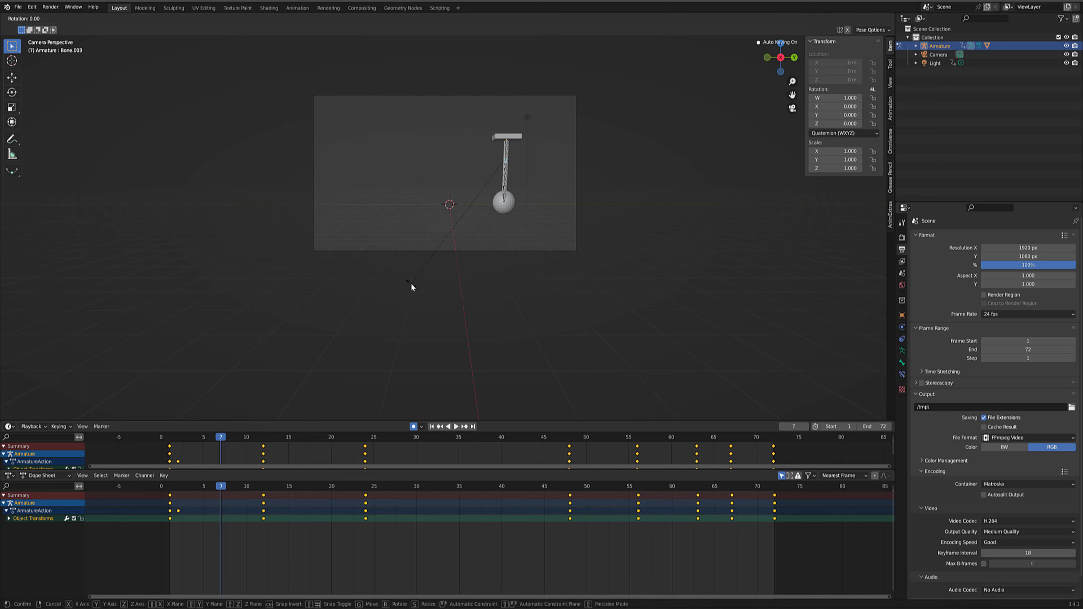
key(x)
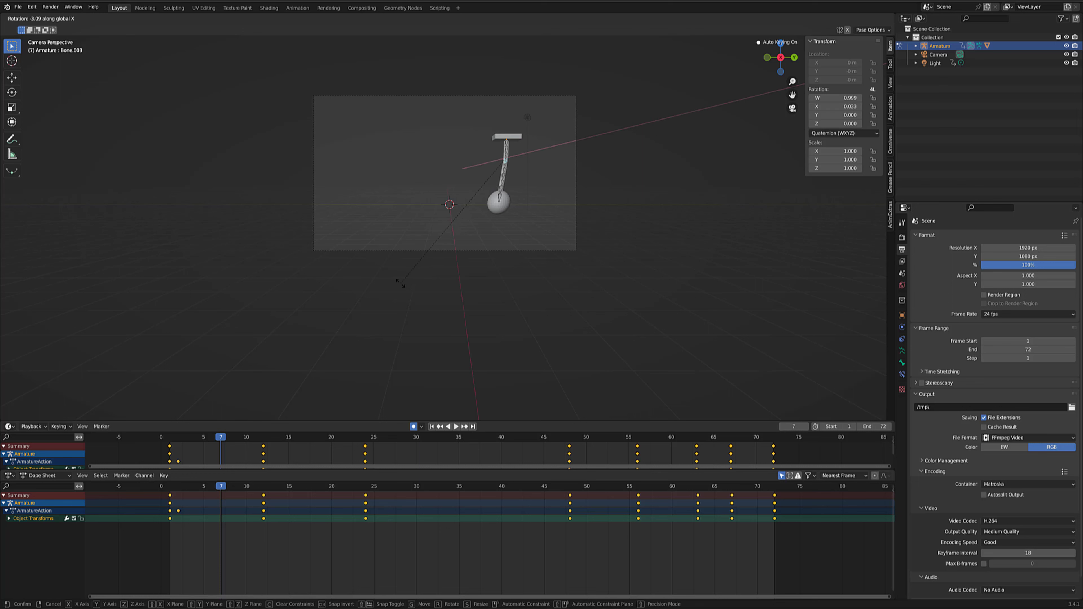
click(391, 278)
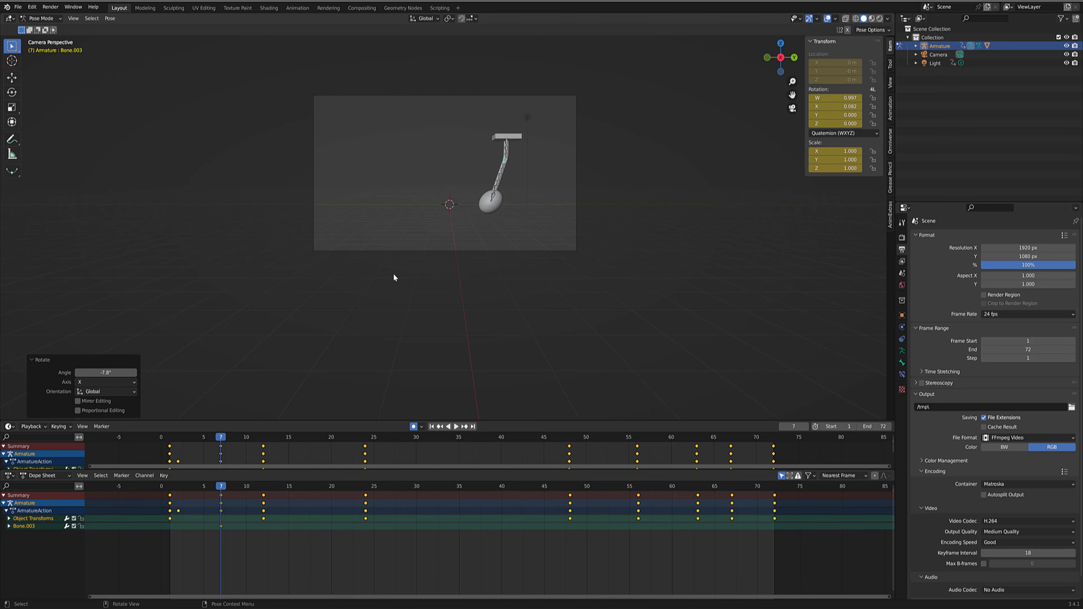
- Key Bone.007 in the lower rod at frame 7 by rotating it about -0.86° around global X
click(498, 185)
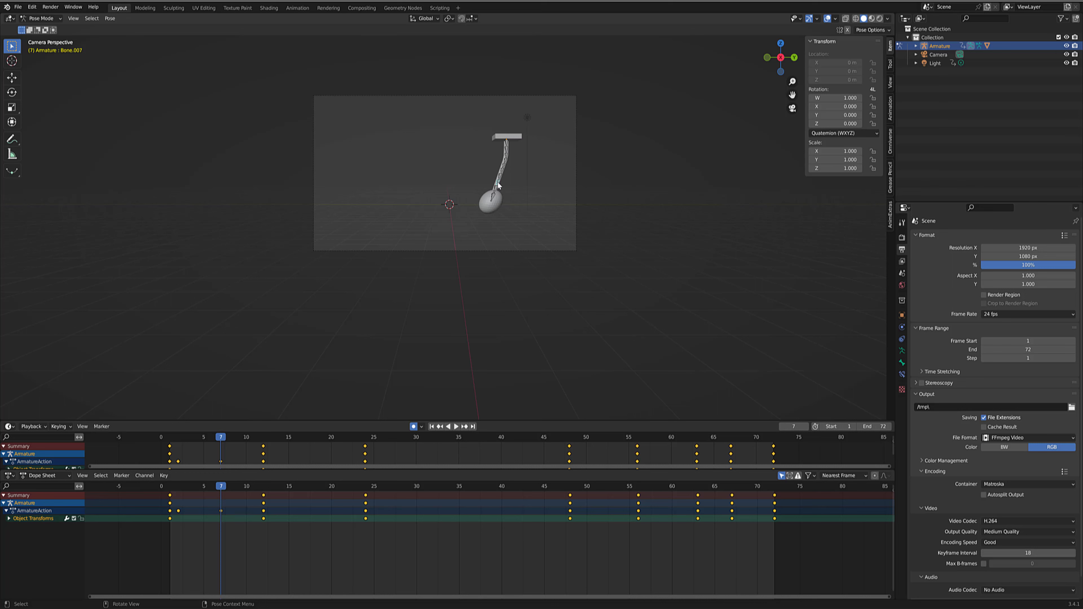
key(r)
key(x)
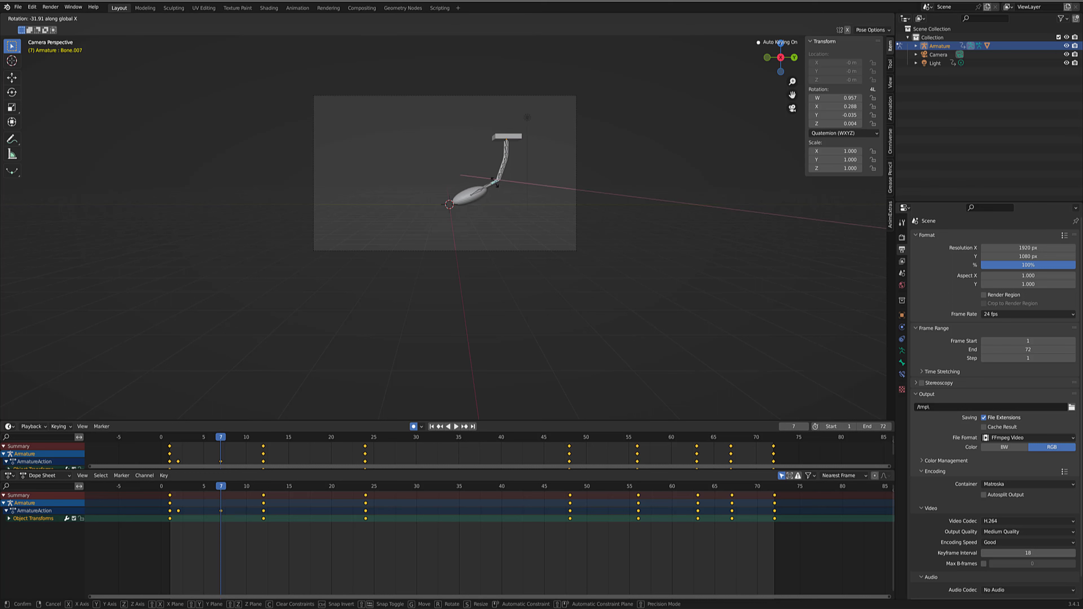
click(502, 175)
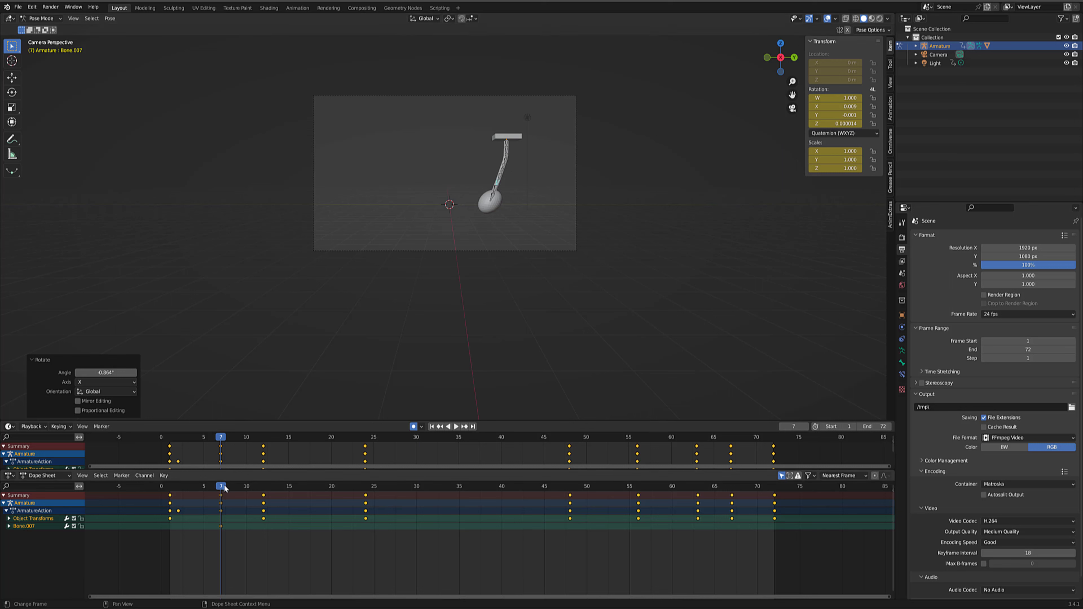
- Go to frame 12 and key Bone.003 in the upper rod by rotating it about -3.63° in the view plane
key(space)
drag(229, 488, 263, 488)
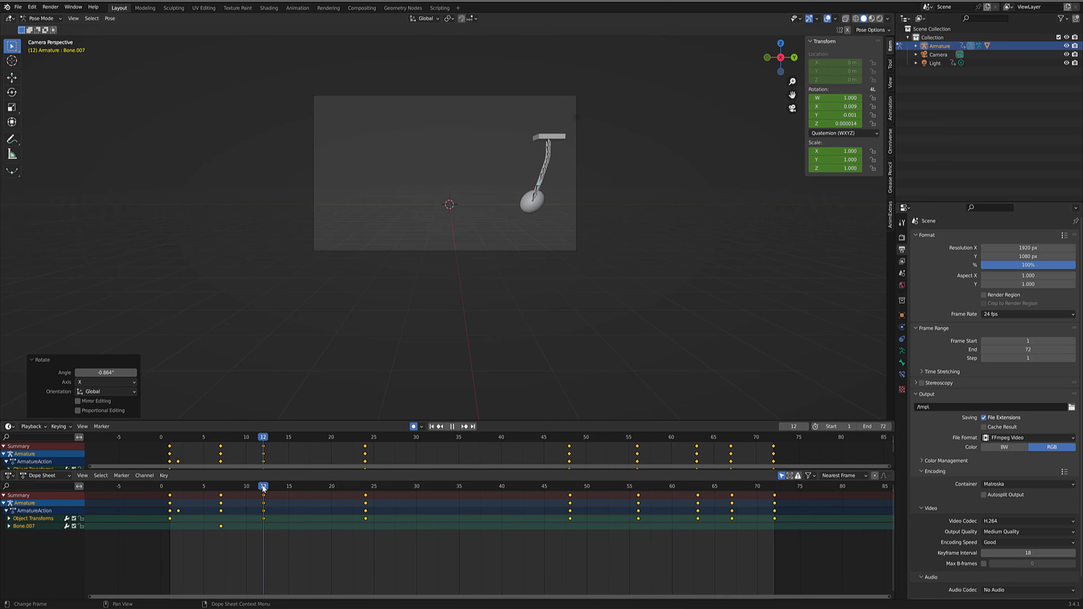
key(space)
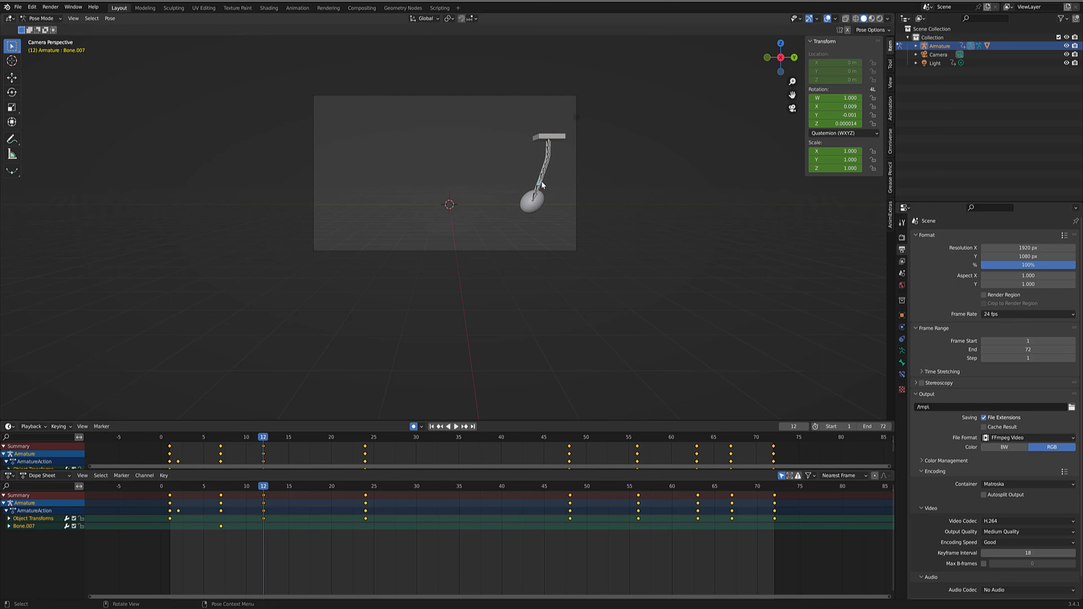
click(548, 161)
key(r)
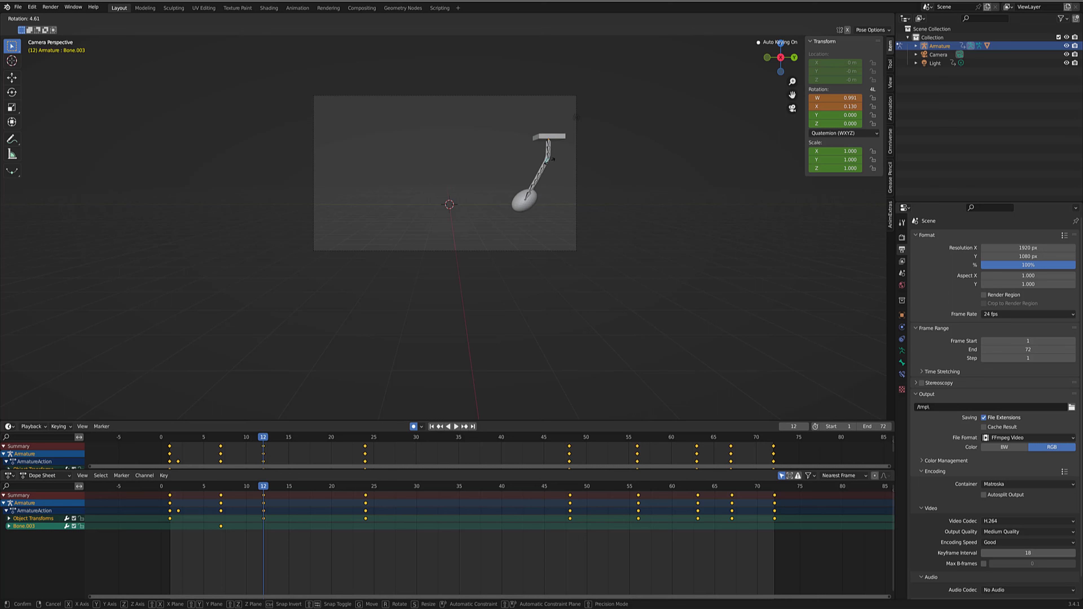
click(553, 159)
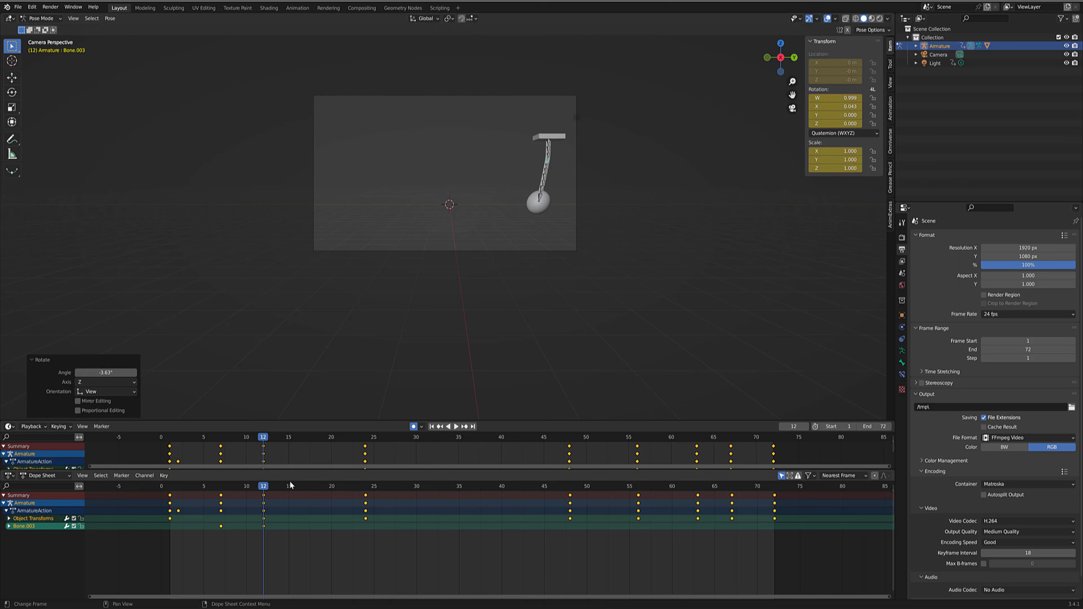
- Go to frame 14 and key Bone.003 by rotating it about 13.4° around global X, swinging the ball to the opposite side
key(space)
click(284, 486)
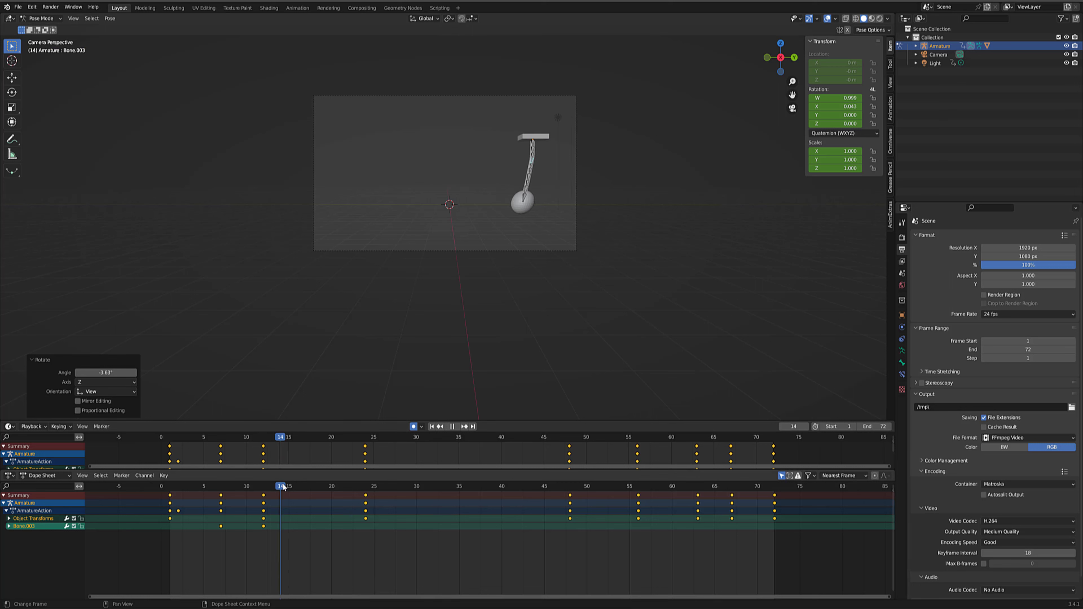
key(space)
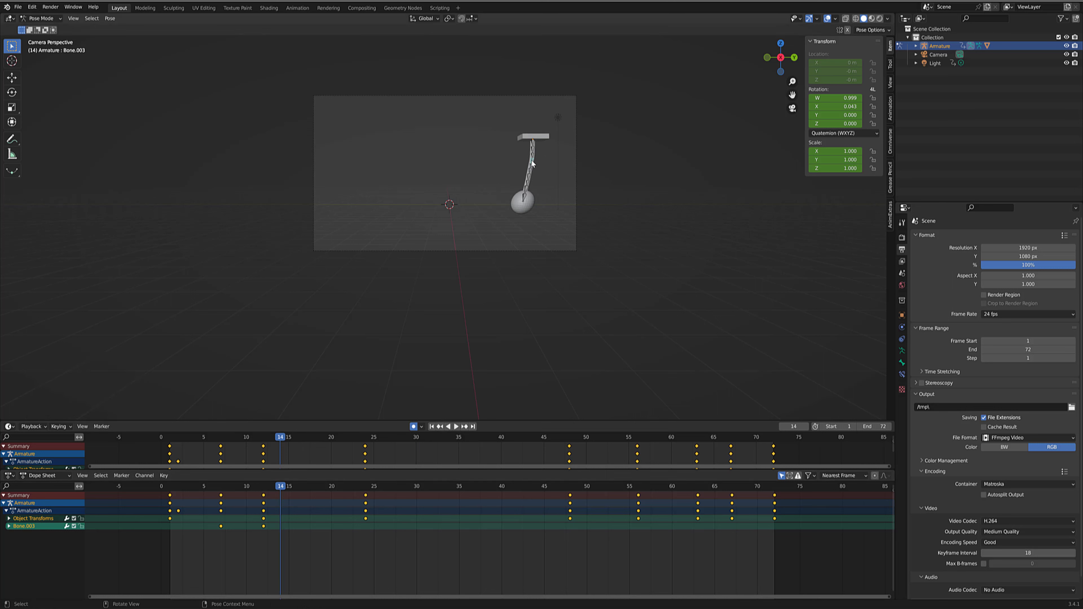
key(r)
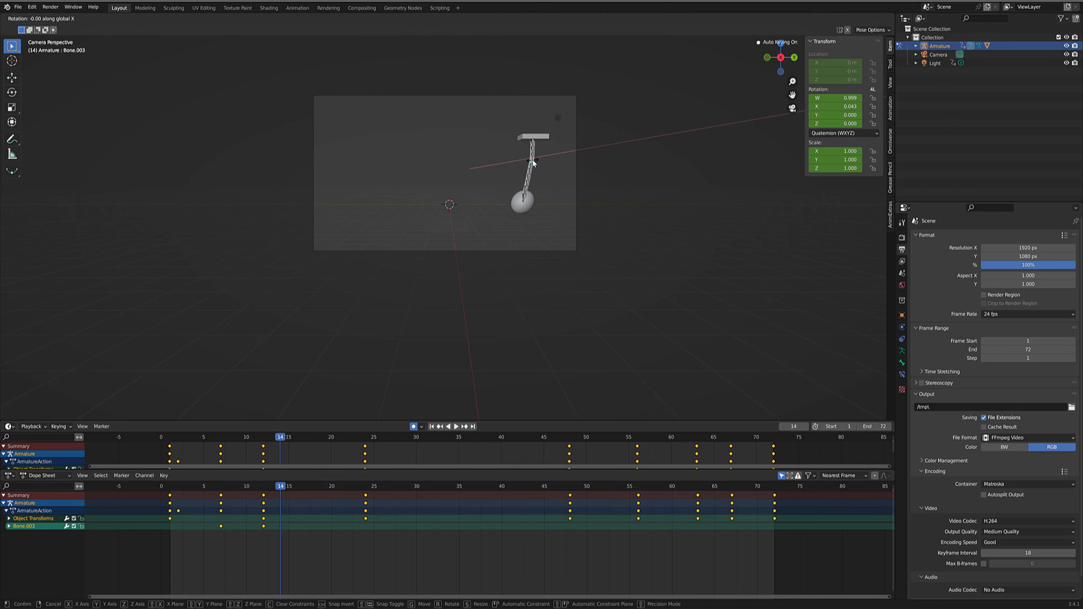
key(x)
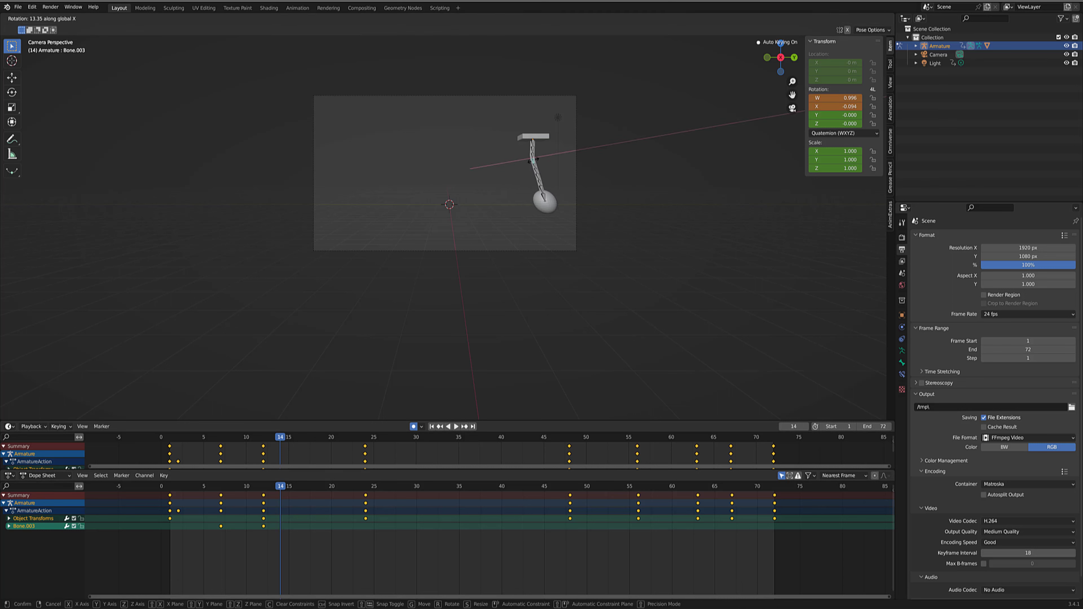
click(534, 162)
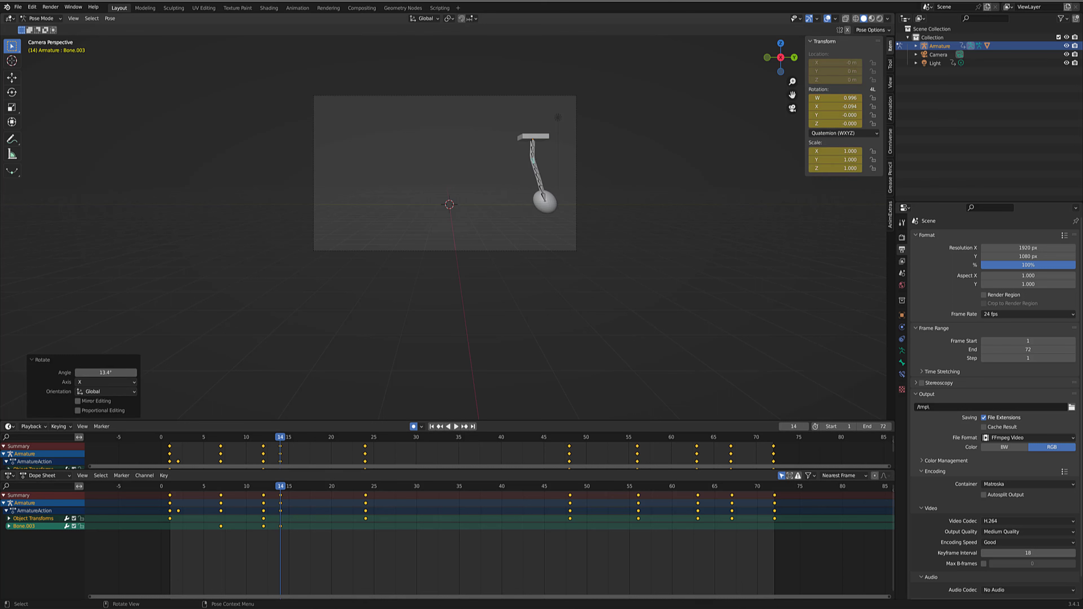
- Go to frame 10 and key Bone.007 in the lower rod by rotating it about 14.6° in the view plane
key(space)
drag(282, 489, 245, 515)
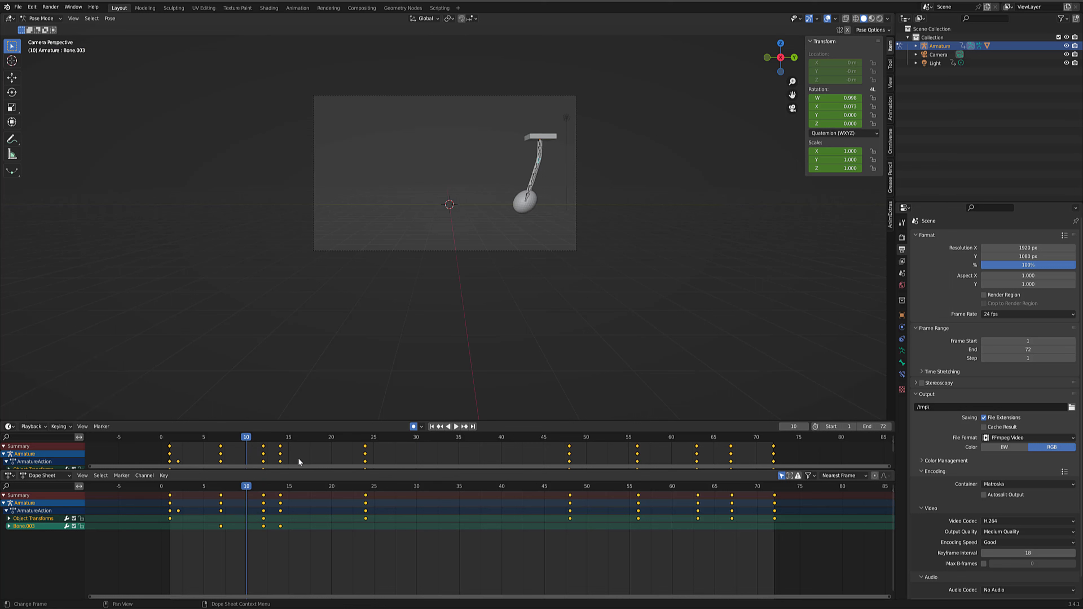
click(532, 185)
key(r)
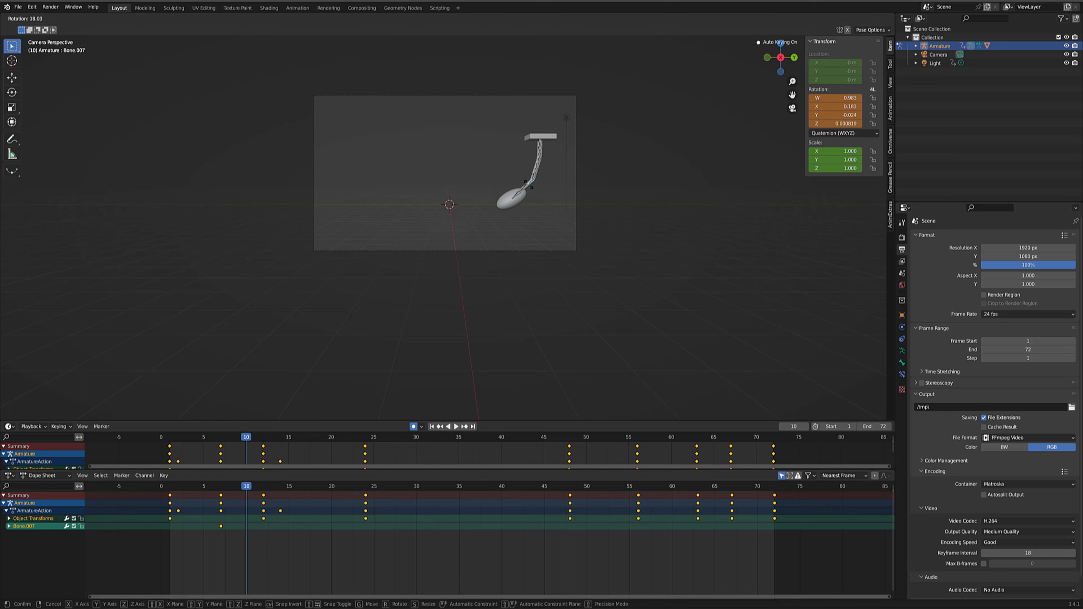
click(528, 189)
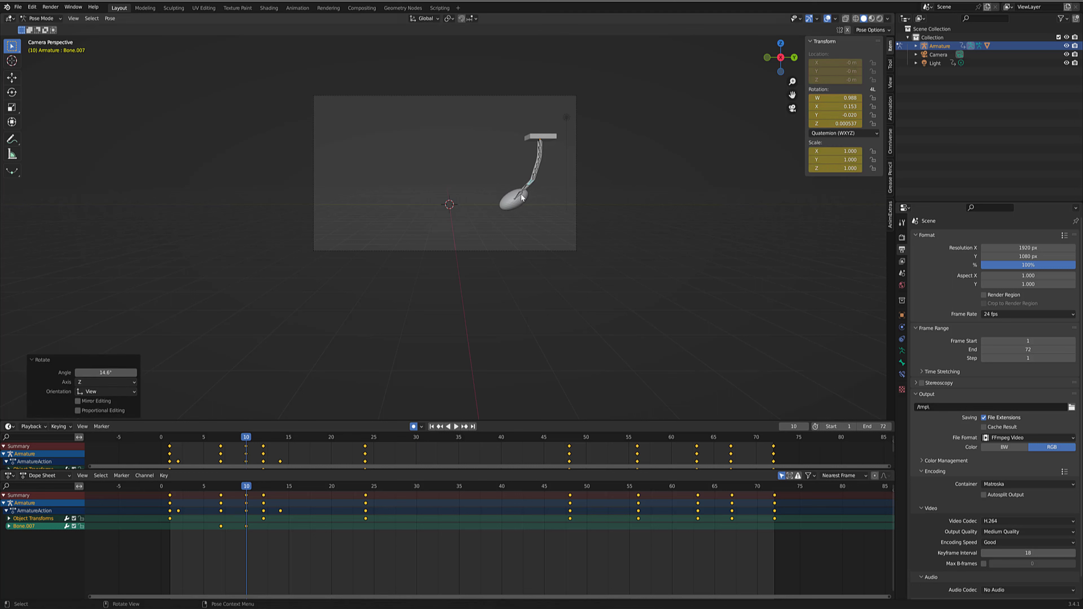
- Key Bone.009 in the ball at frame 10 by rotating it about -351° in the view plane
click(520, 198)
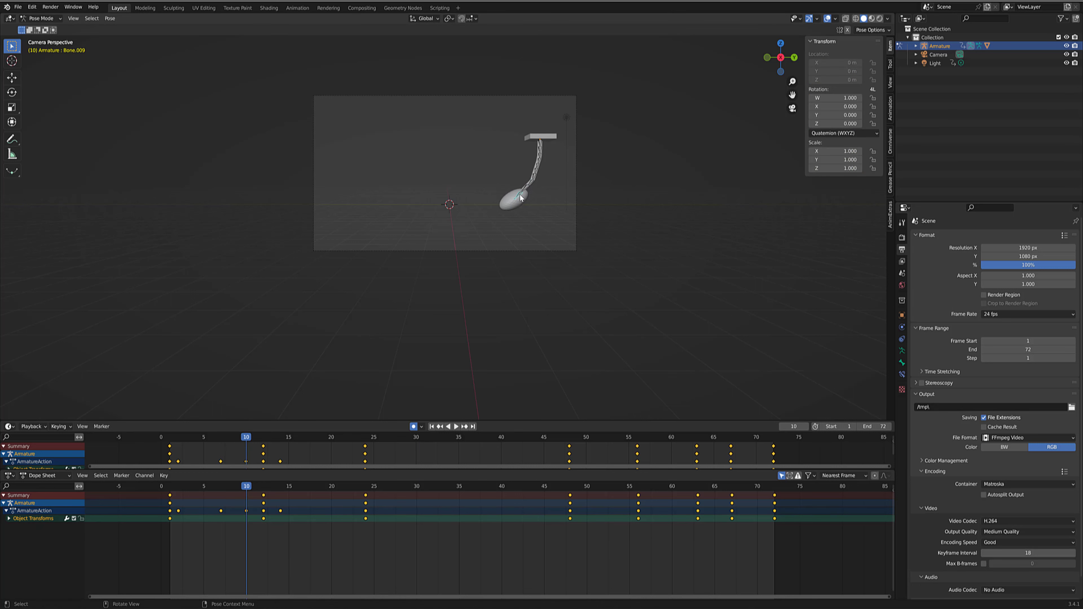
key(r)
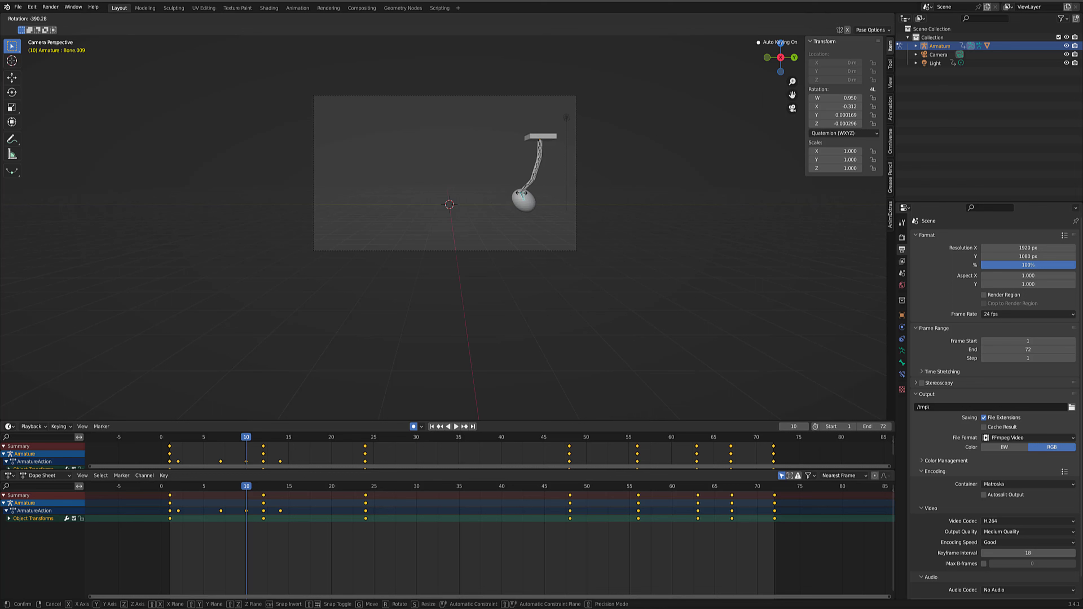
click(521, 195)
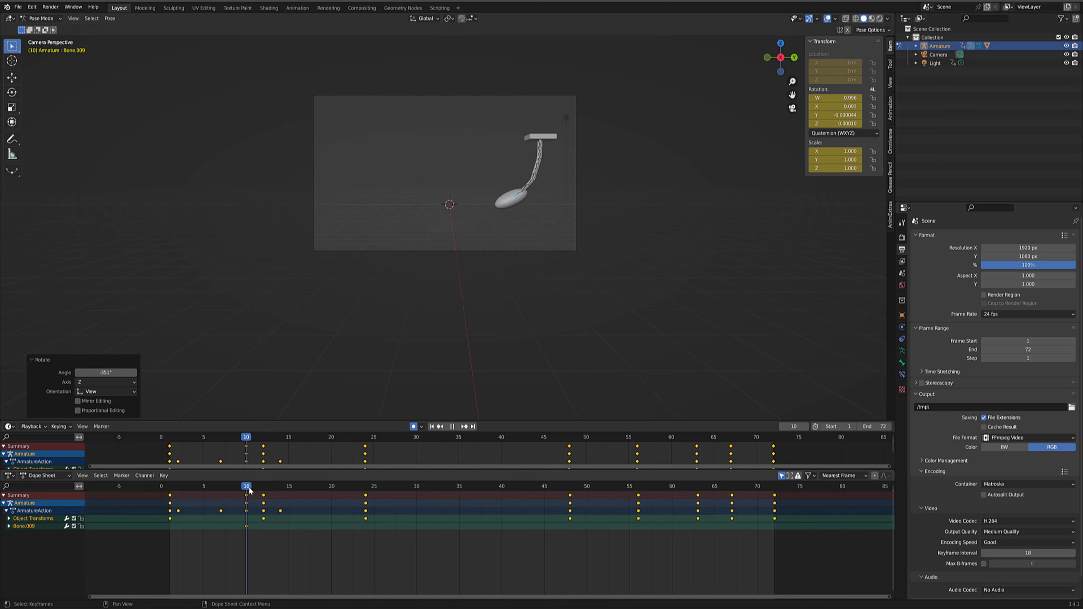
- Go to frame 14 and key Bone.009 in the ball by rotating it about -335° around global X
drag(249, 487, 277, 497)
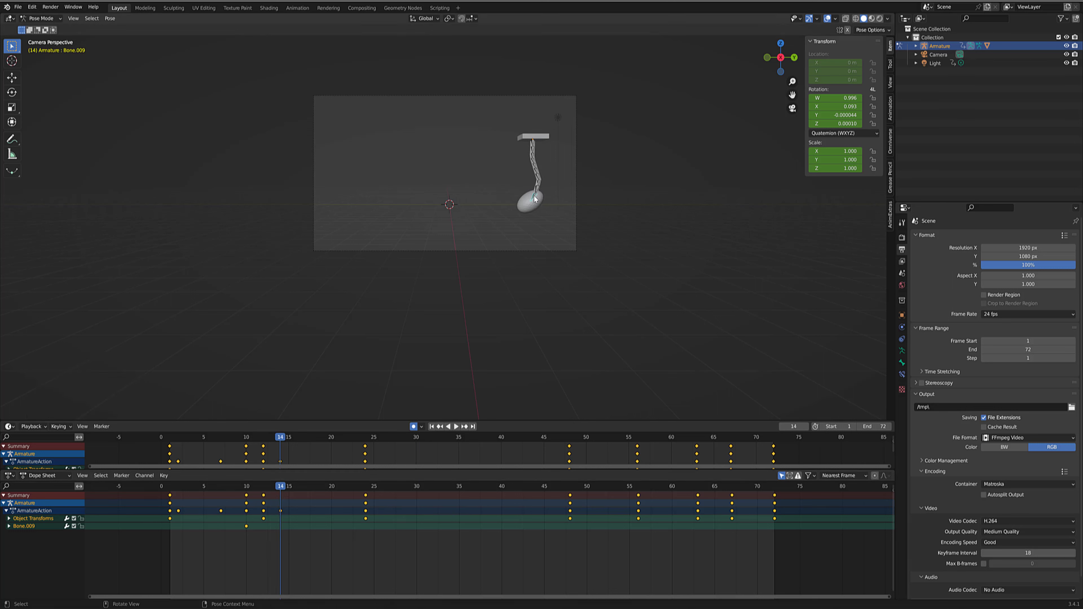
key(r)
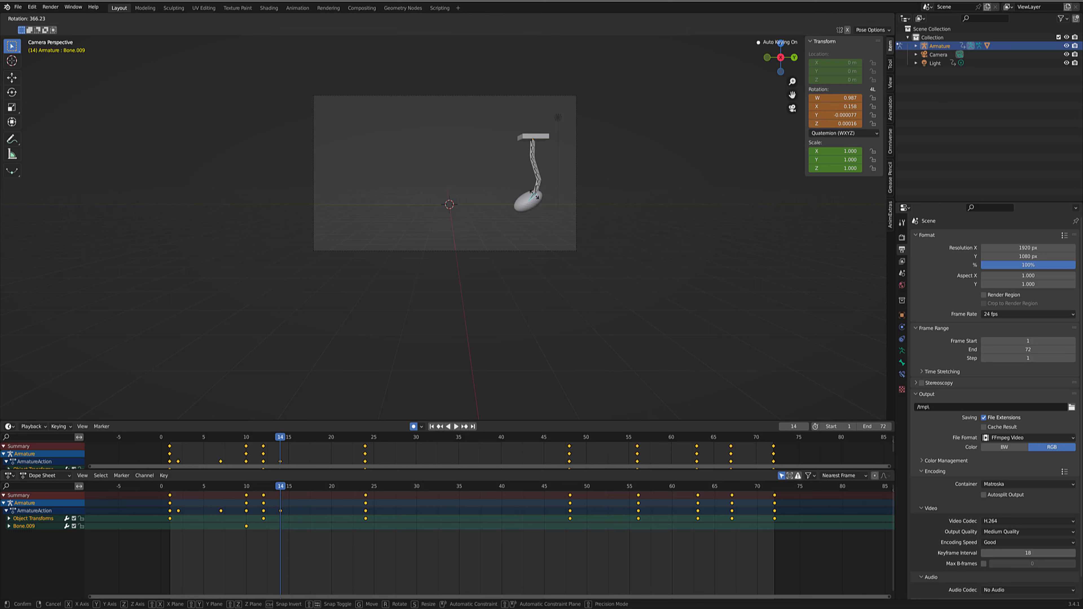
key(x)
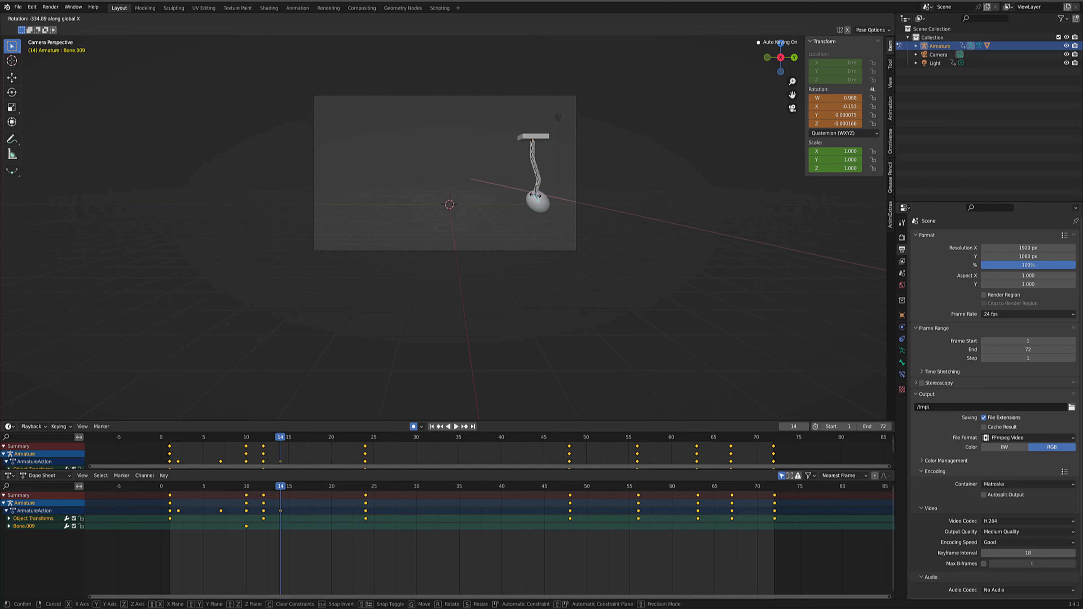
click(537, 196)
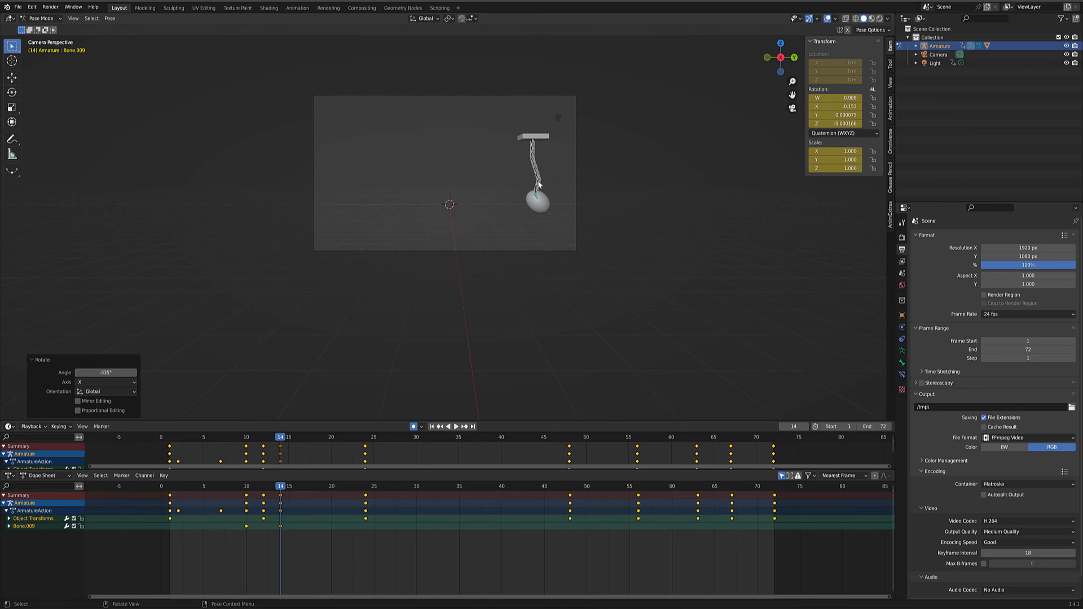
- Key Bone.007 in the lower rod at frame 14 by rotating it about -24° in the view plane
click(538, 185)
key(r)
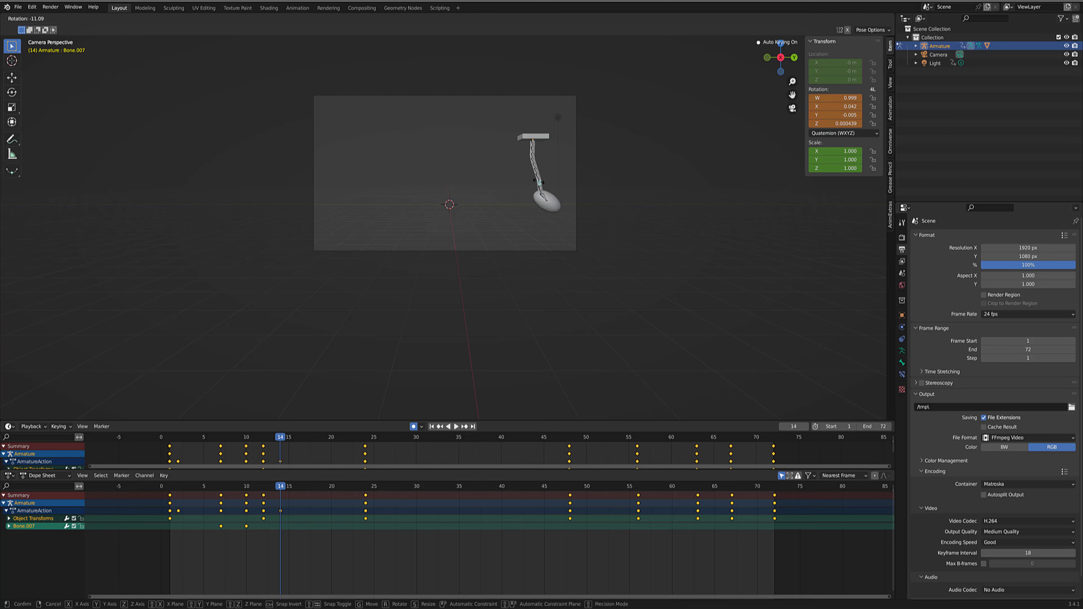
click(538, 182)
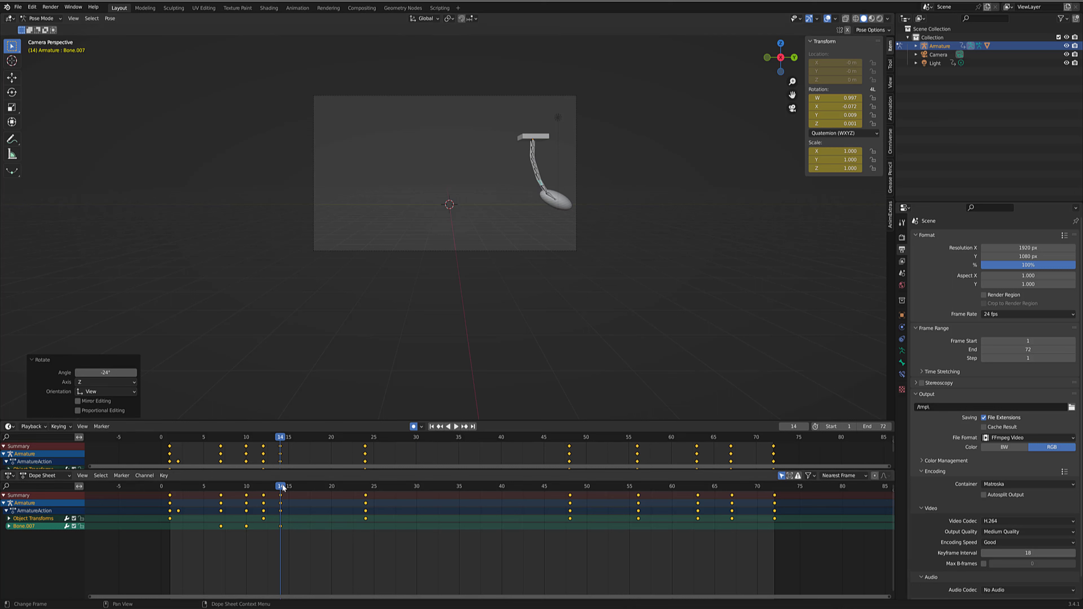
- Go to frame 16 and key a rotation of Bone.004 in the middle of the rod around global X
drag(283, 488, 297, 487)
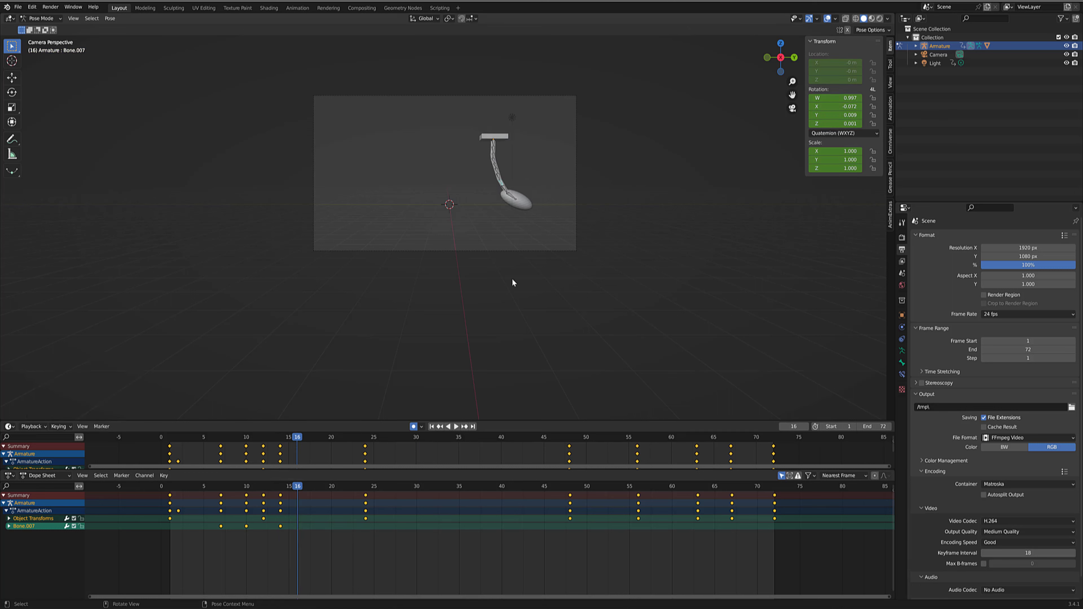
click(496, 168)
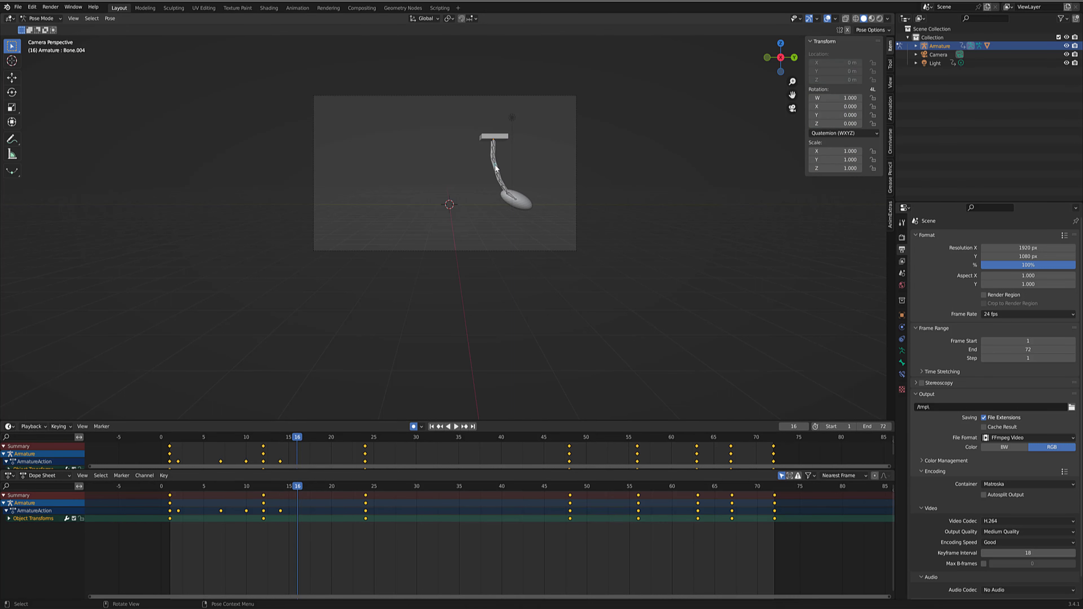
key(r)
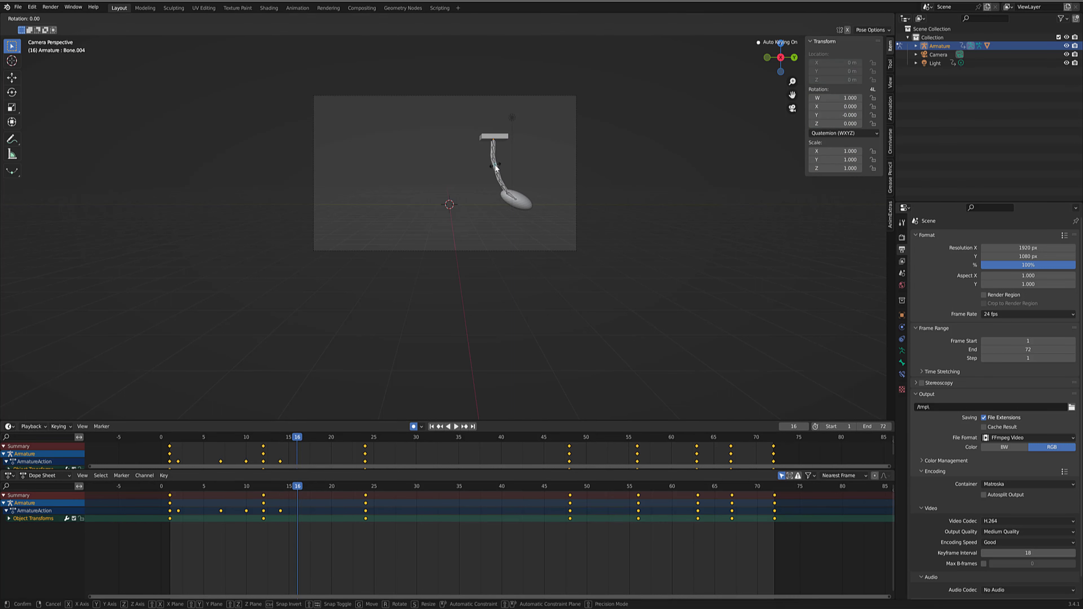
key(x)
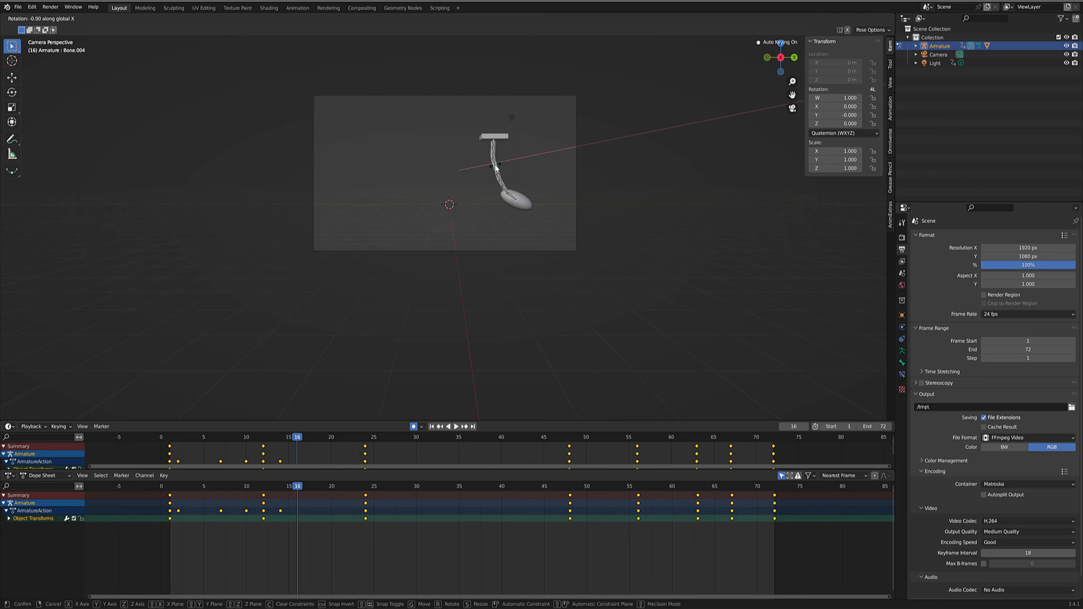
click(496, 167)
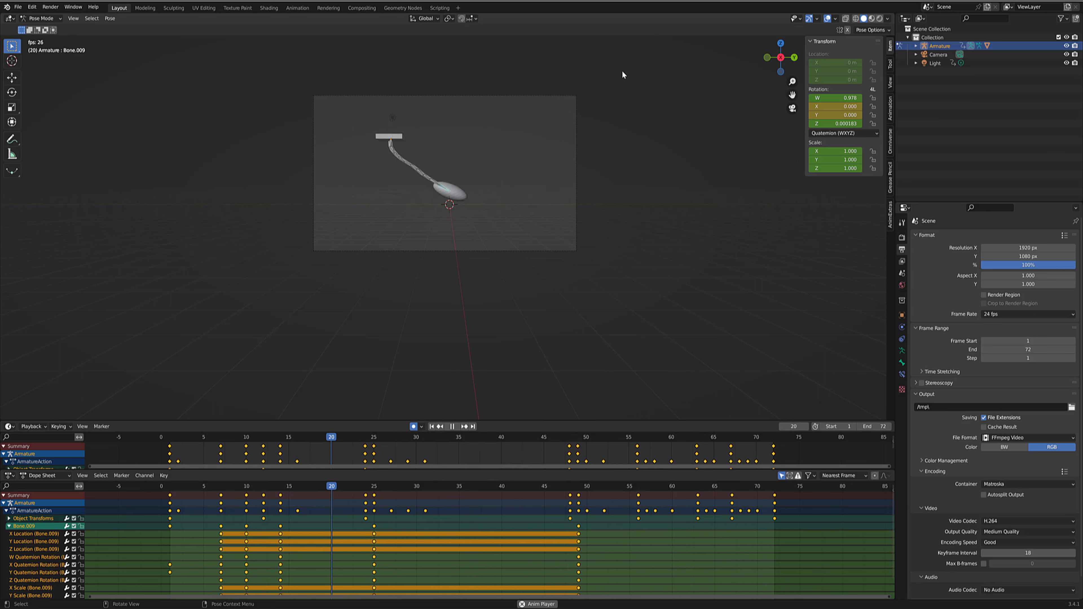
- Stop playback, switch the armature to Object Mode and select the pendulum mesh outside the camera view
click(451, 425)
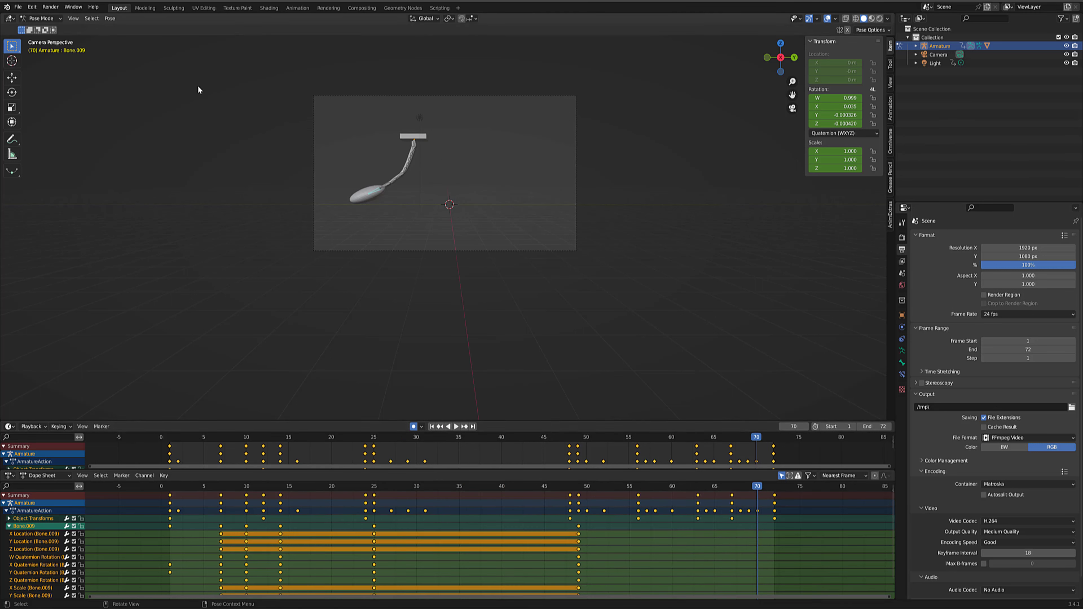
click(41, 18)
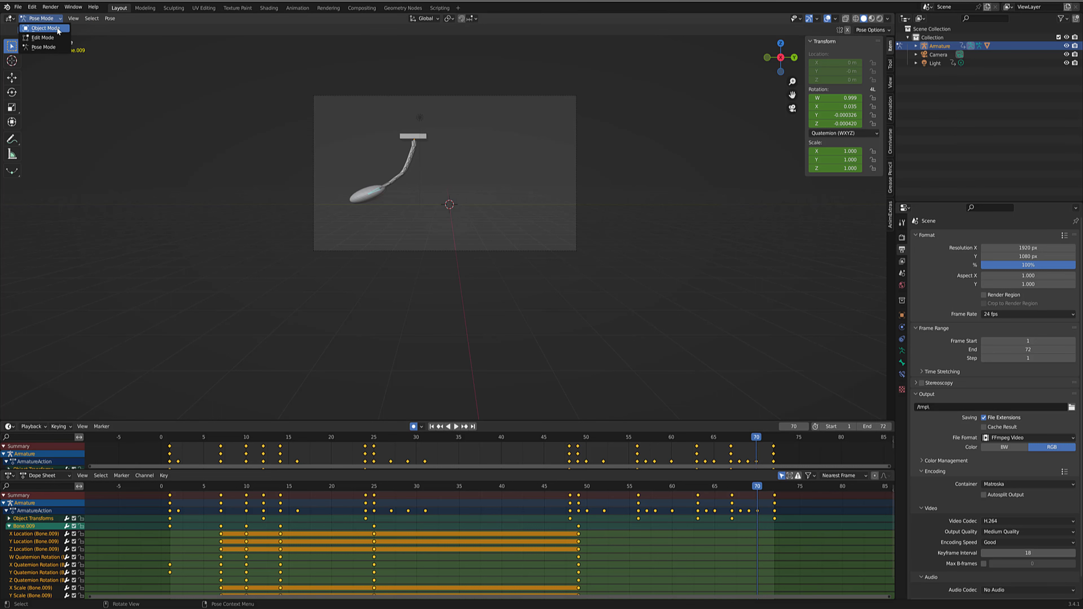
click(54, 29)
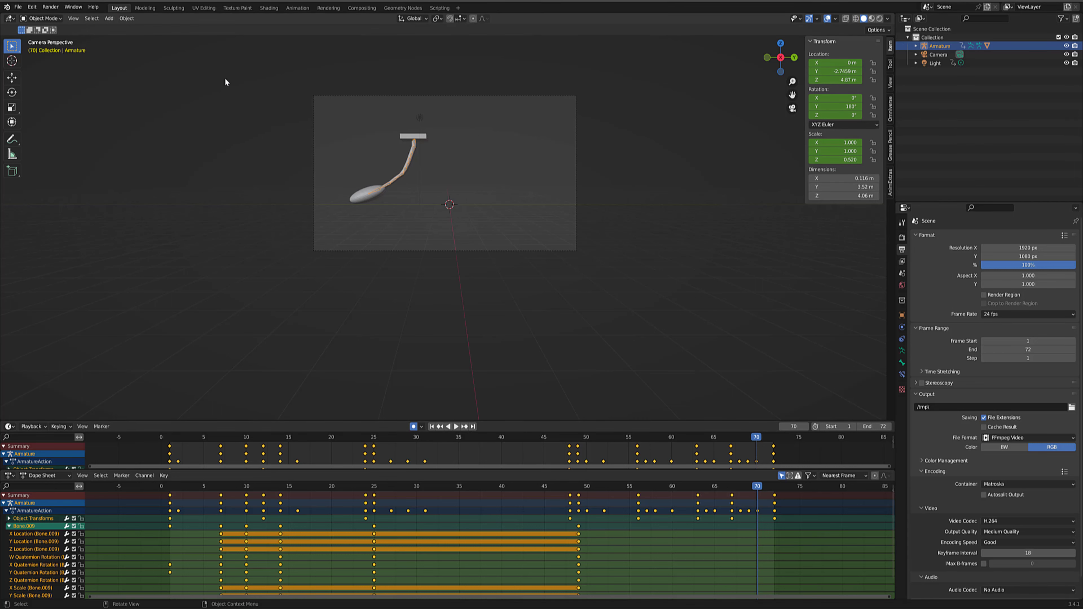
click(792, 108)
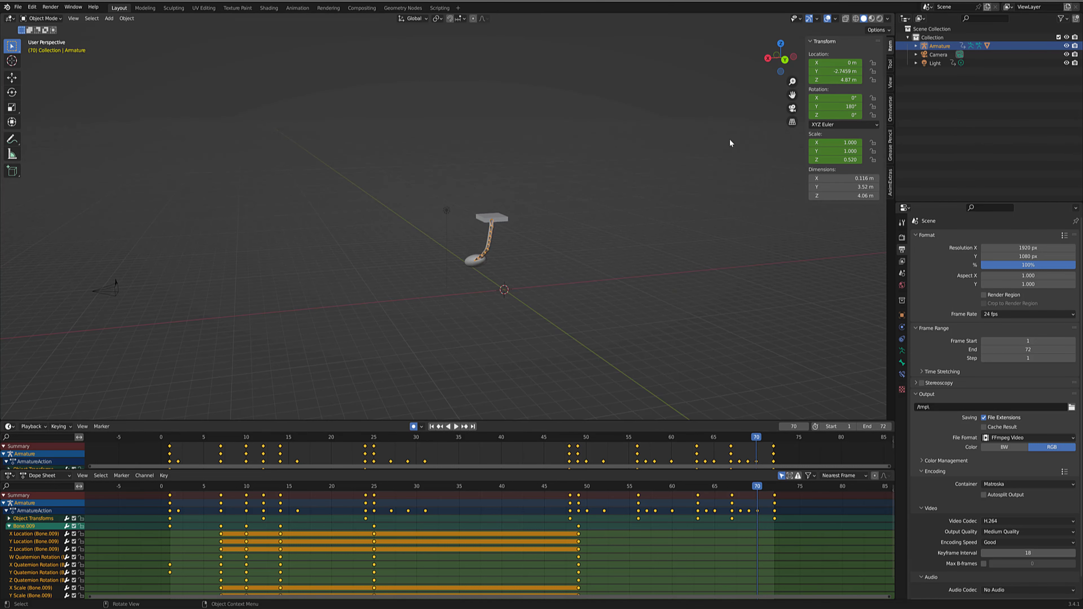
scroll(540, 235, up, 5)
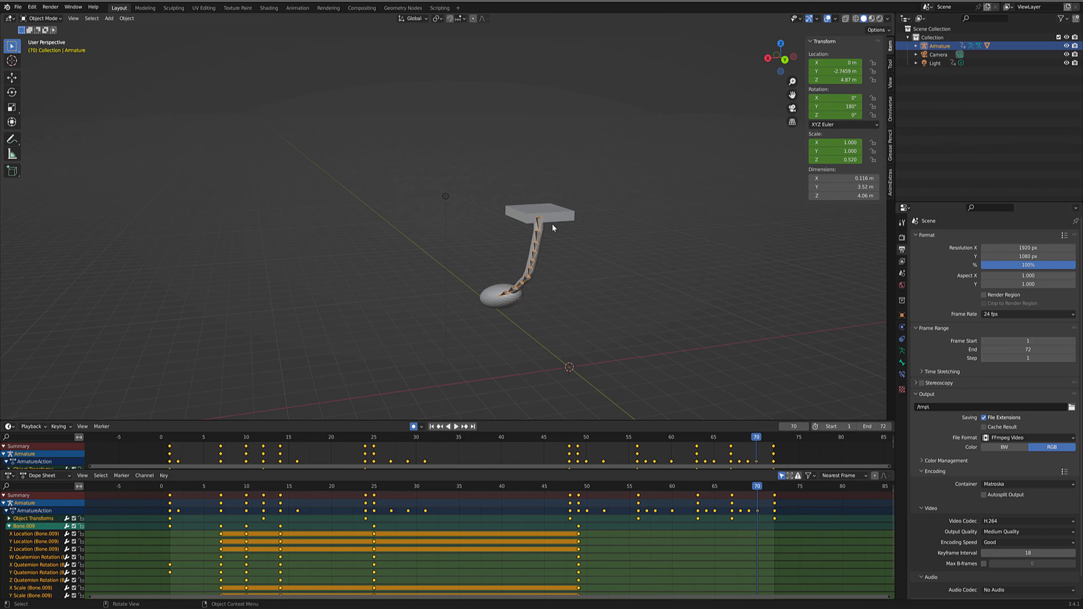
right_click(510, 285)
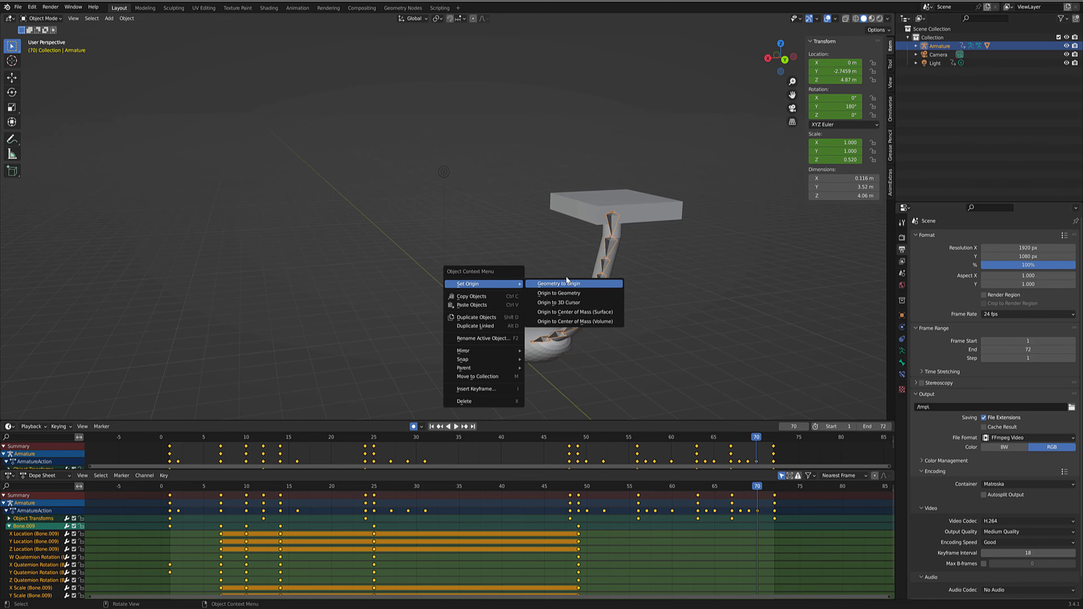
click(685, 244)
click(649, 209)
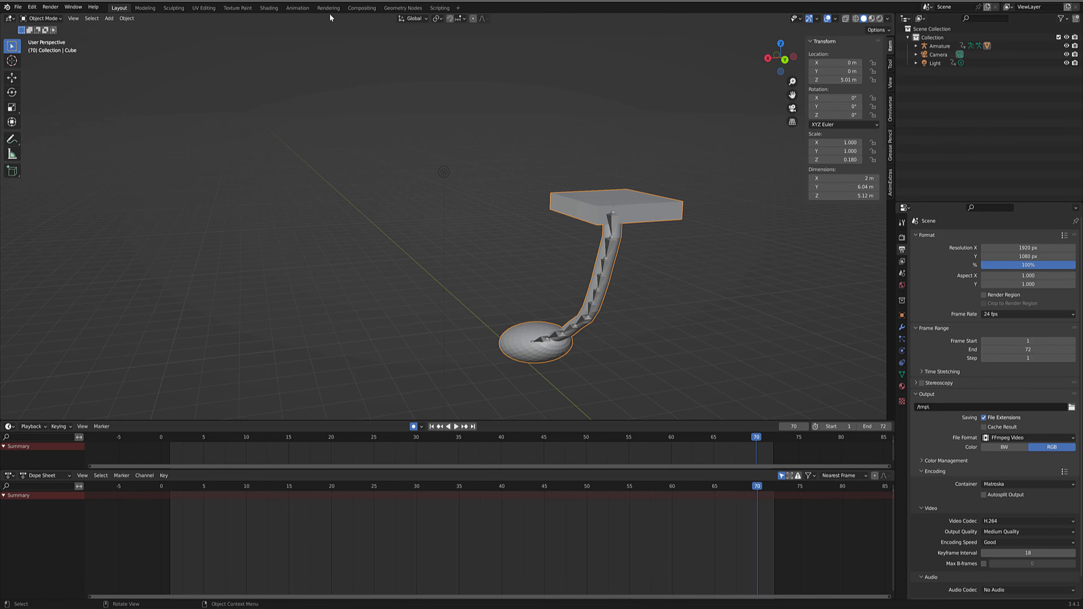
- In the Shading workspace, add a Checker Texture node to the pendulum's material, beside the Principled BSDF node
click(269, 8)
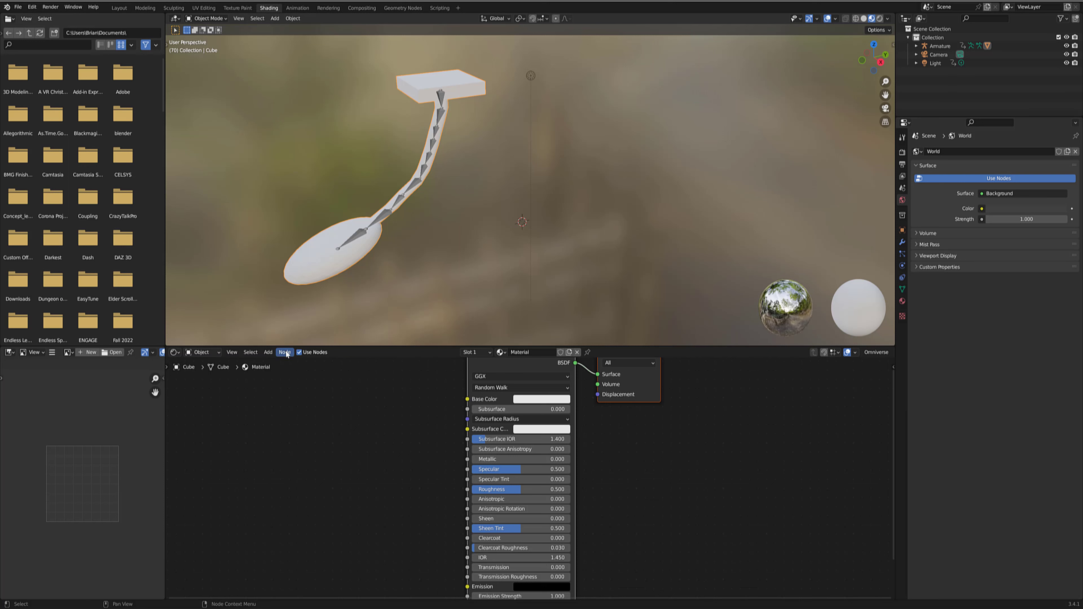
click(268, 352)
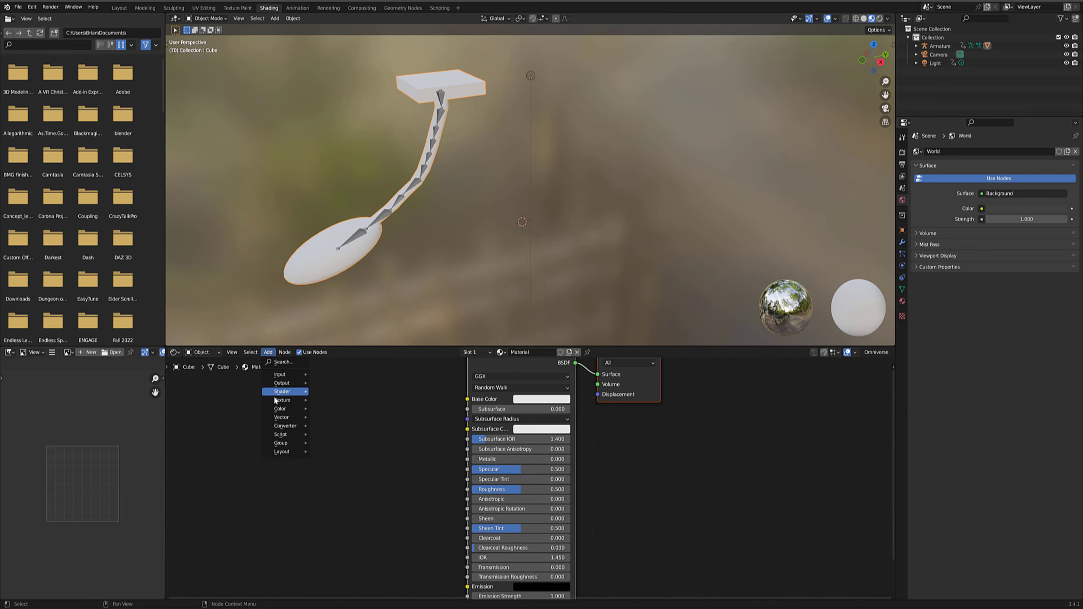
mouse_move(275, 401)
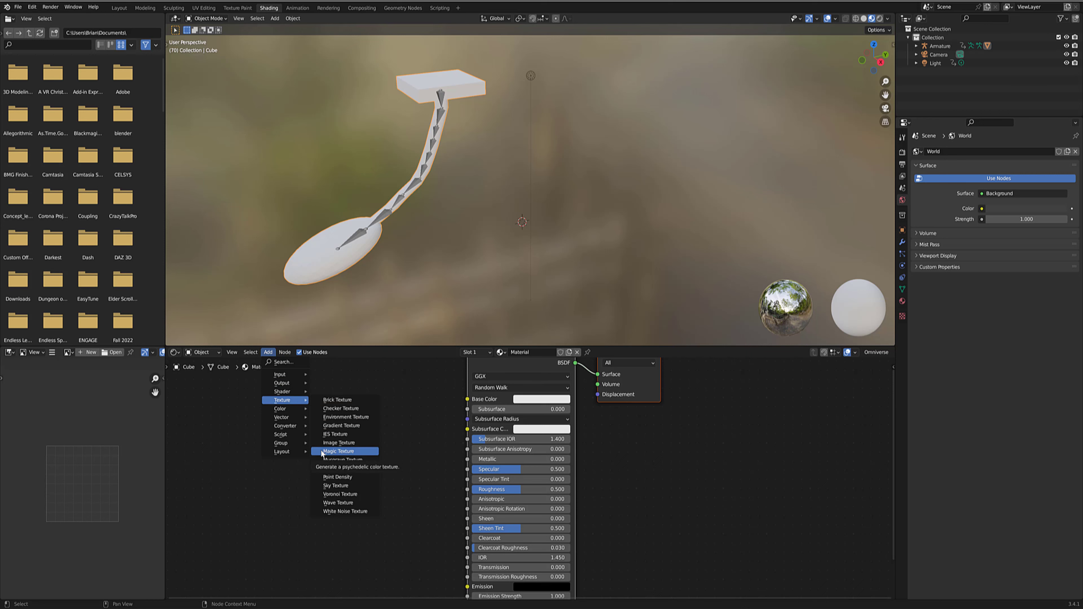
click(330, 408)
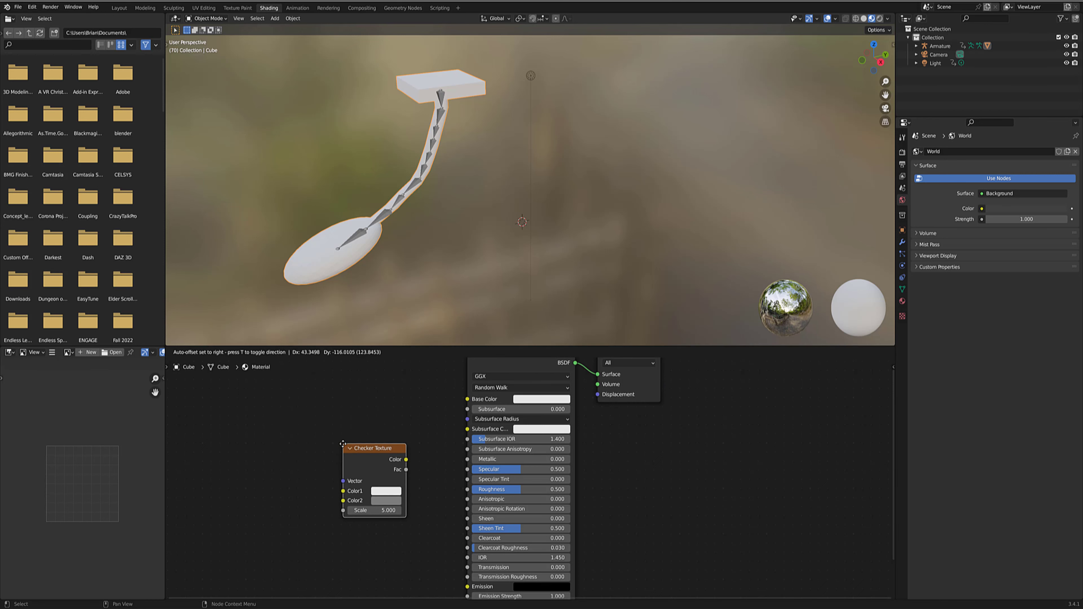
click(329, 400)
- Set the Checker Texture's Color2 to dark red and link its Color output to the shader's Base Color
click(369, 457)
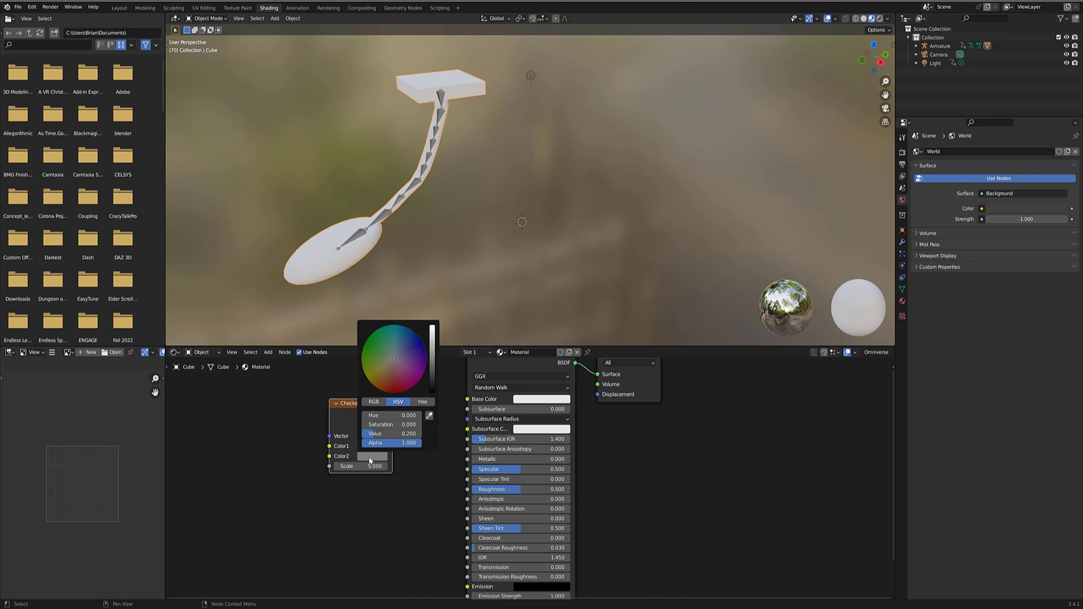
click(396, 387)
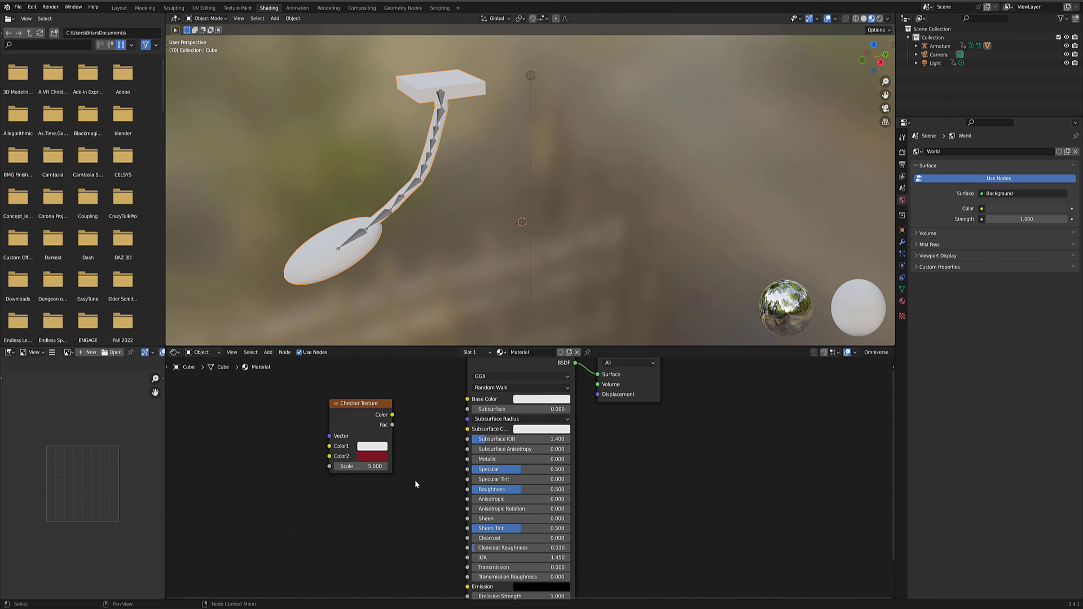
drag(393, 415, 466, 400)
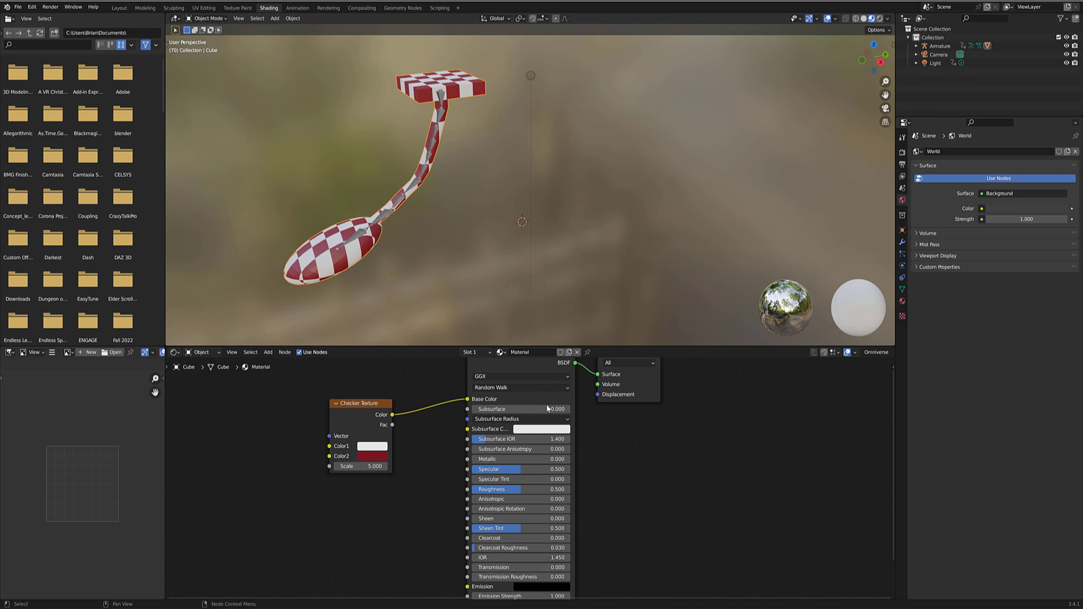
- Return to the Layout workspace, select the armature and put it in Pose Mode
click(120, 8)
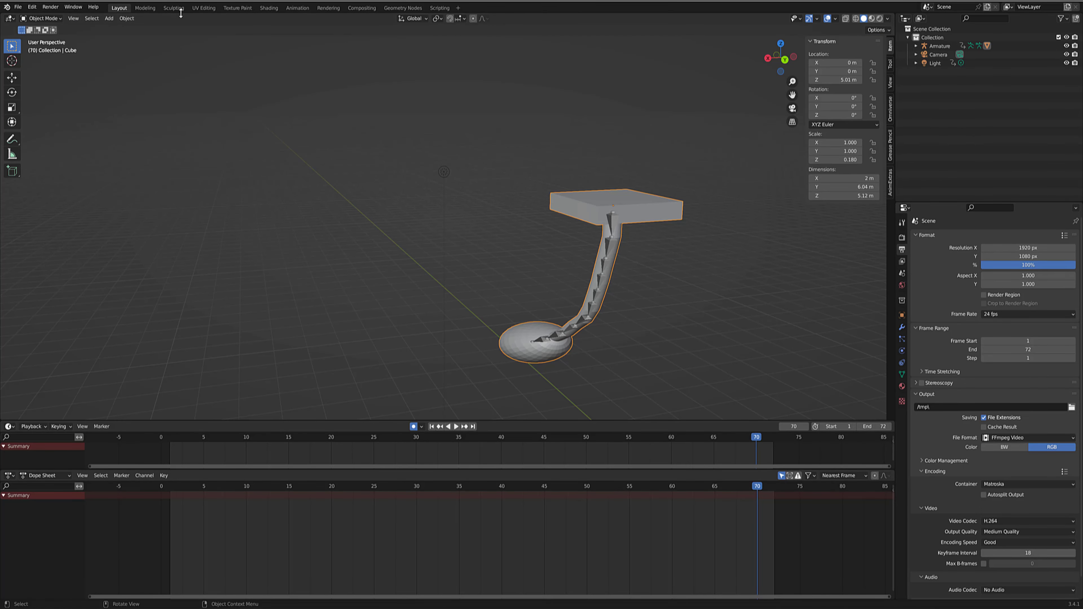
click(61, 20)
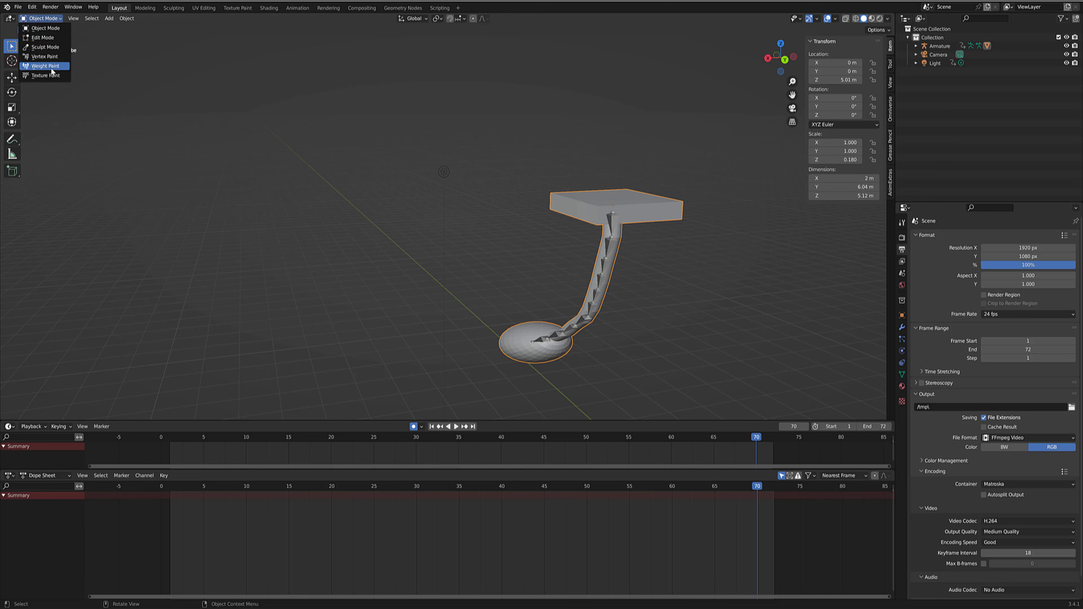
click(607, 247)
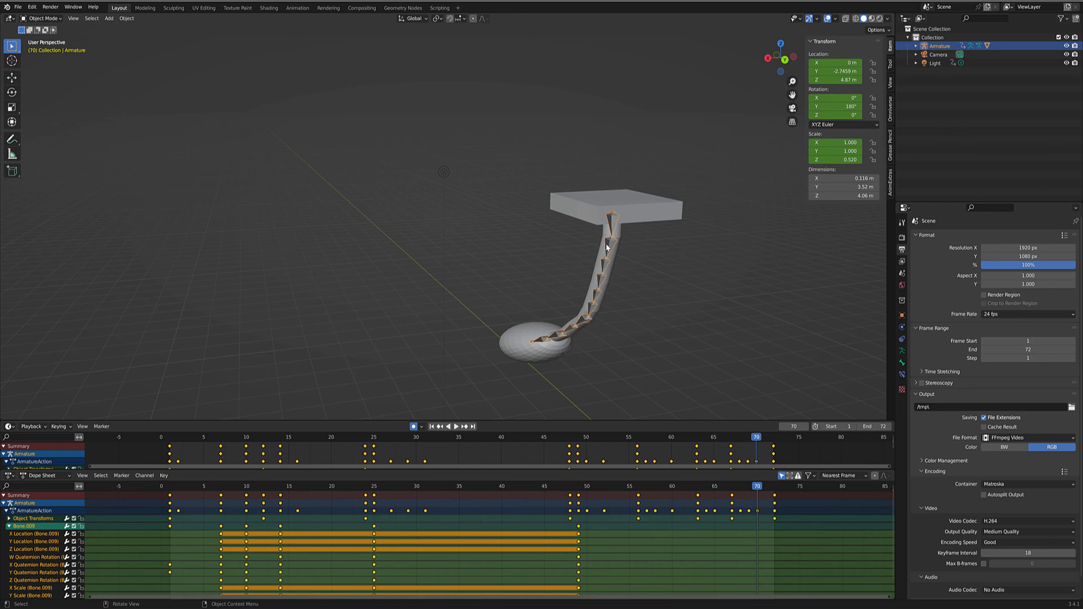
click(60, 19)
click(44, 46)
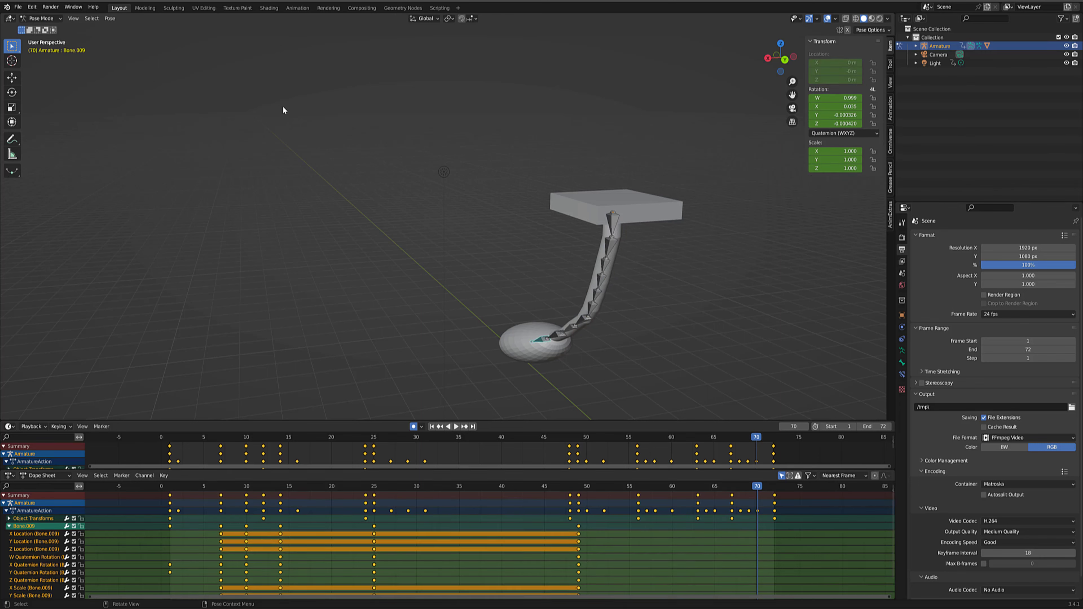
- Play the swinging animation through the camera with Material Preview shading to check the checkered pendulum
click(792, 108)
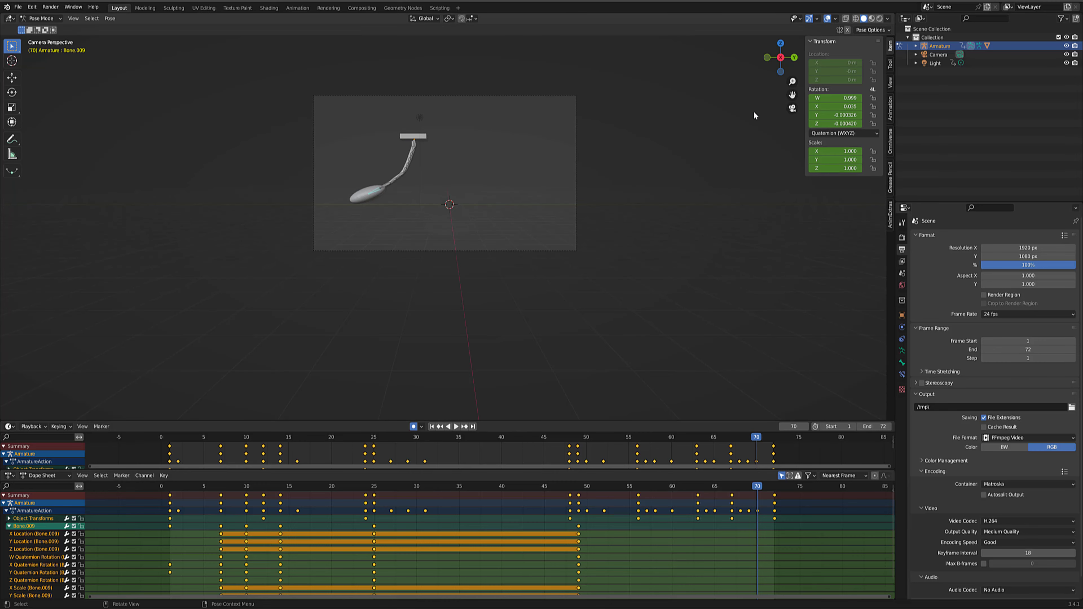
click(873, 18)
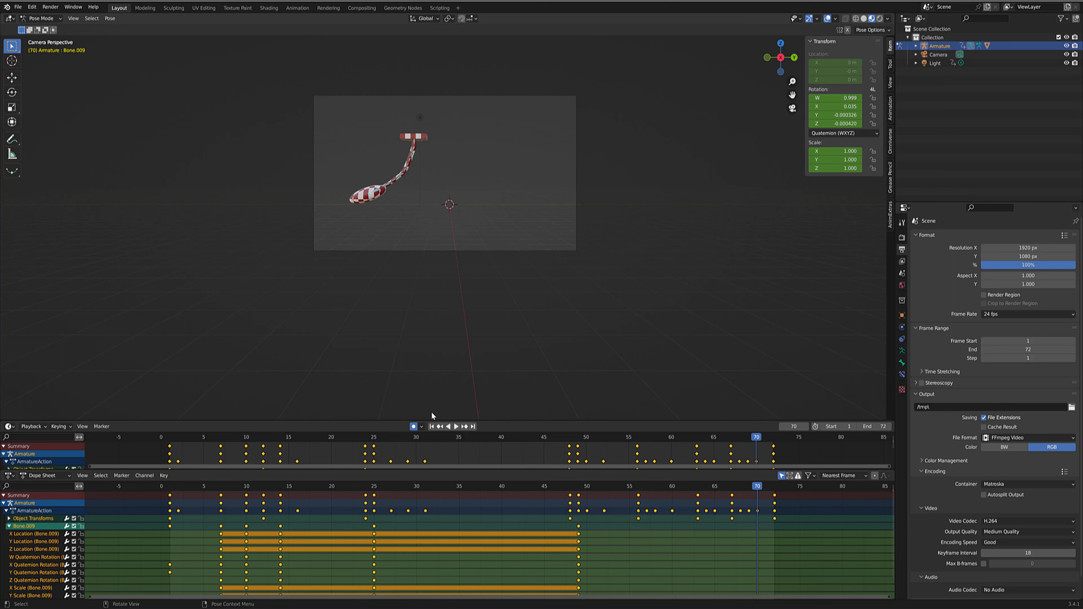
click(455, 427)
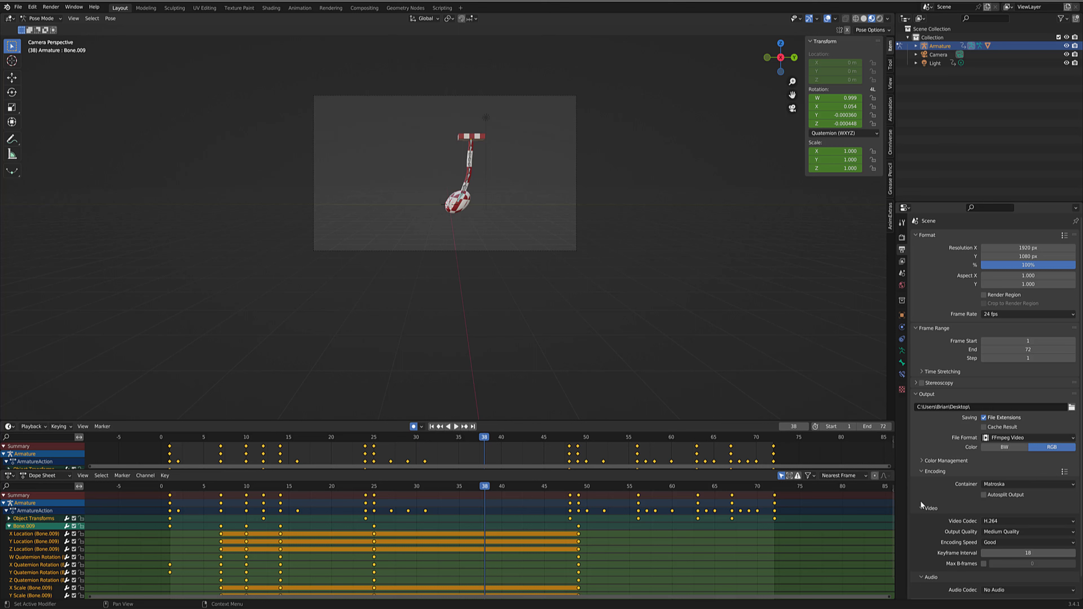
- Render the full pendulum animation as an FFmpeg video
click(51, 6)
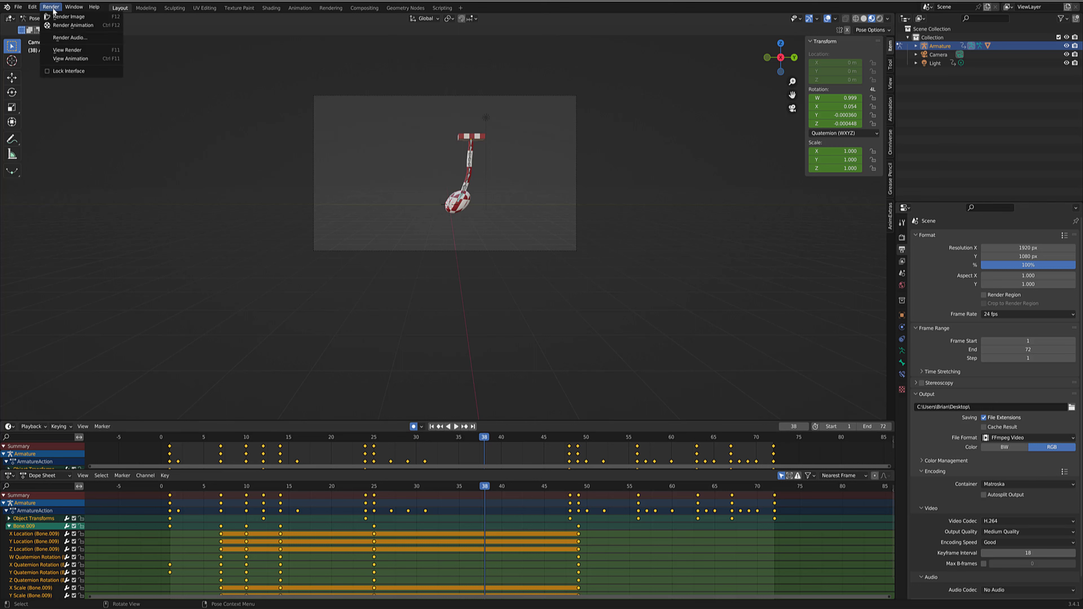
click(63, 25)
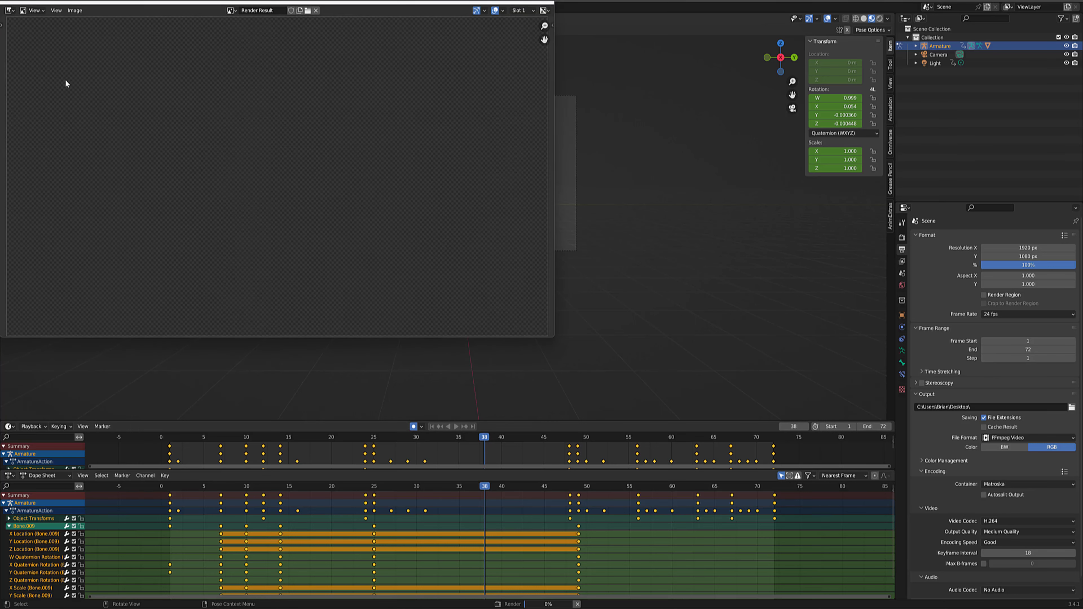